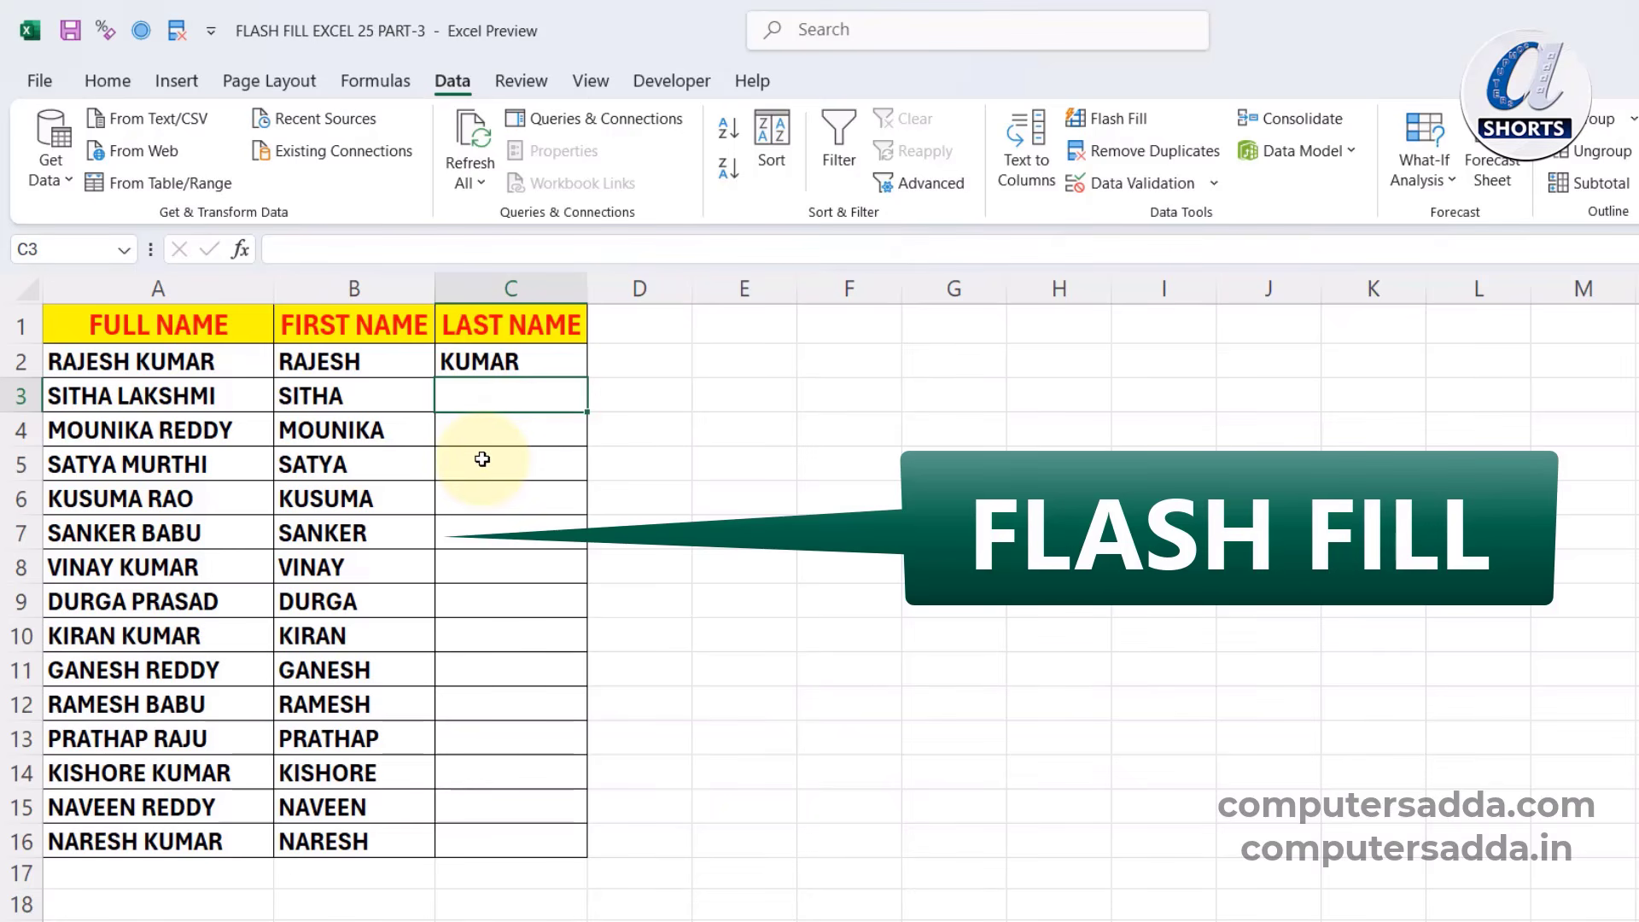
- Flash Fill the LAST NAME column from C3 using the example in C2
{"action": "key", "text": "ctrl+e"}
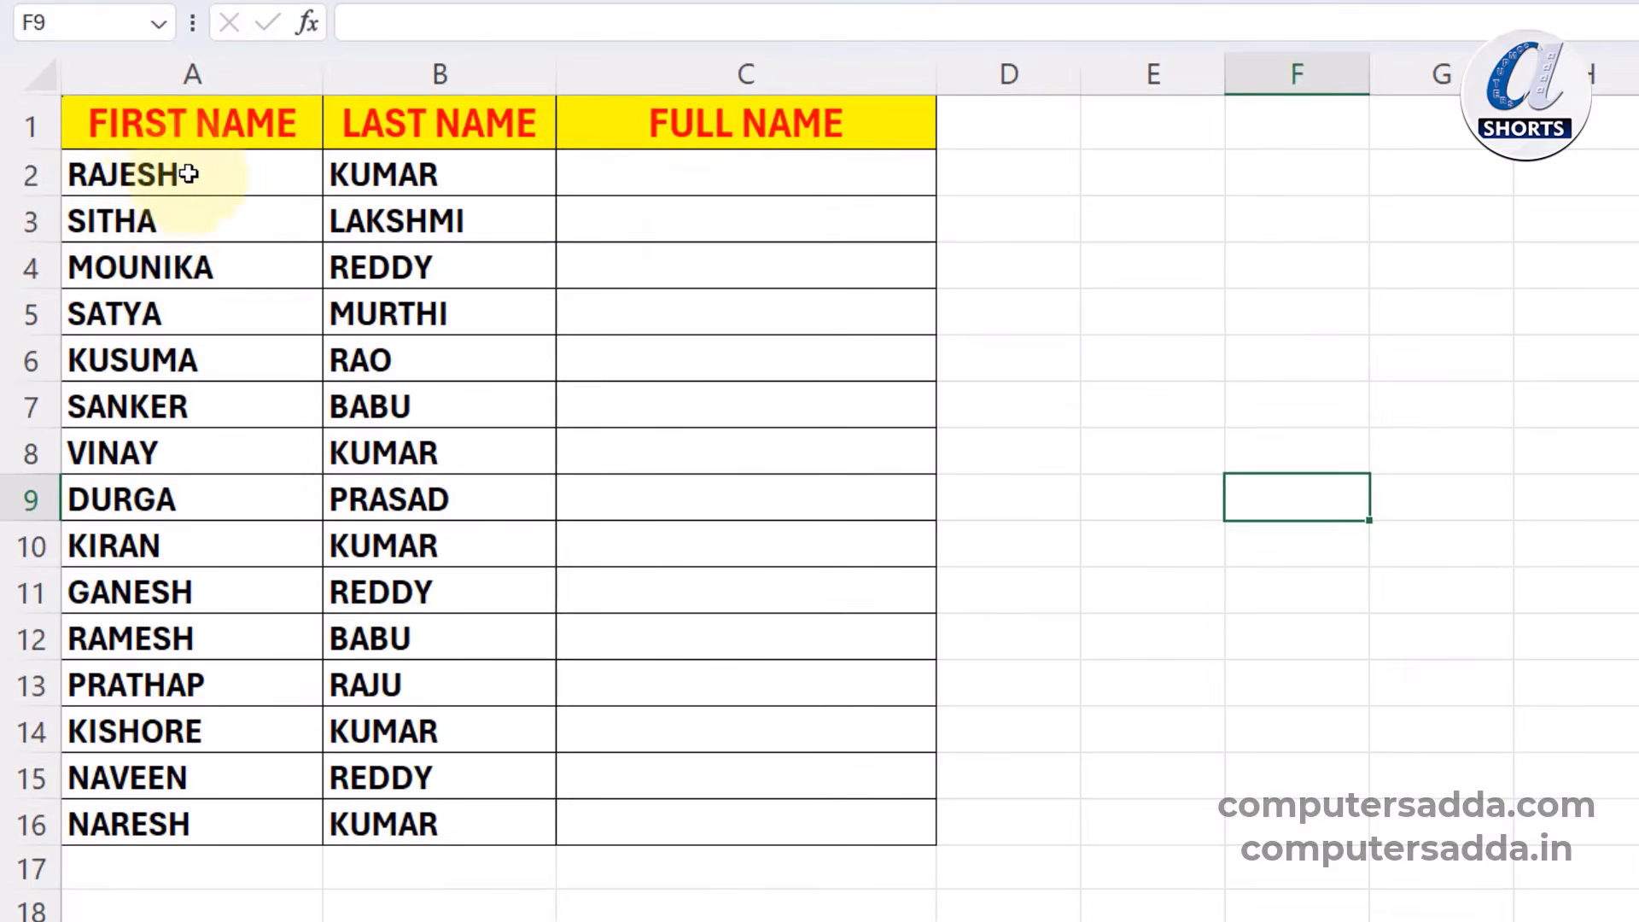
- Enter the first record's combined first and last name in C2 and Flash Fill the rest of the FULL NAME column
{"action": "left_click_drag", "start_coordinate": [188, 174], "coordinate": [197, 600]}
{"action": "left_click_drag", "start_coordinate": [494, 168], "coordinate": [449, 703]}
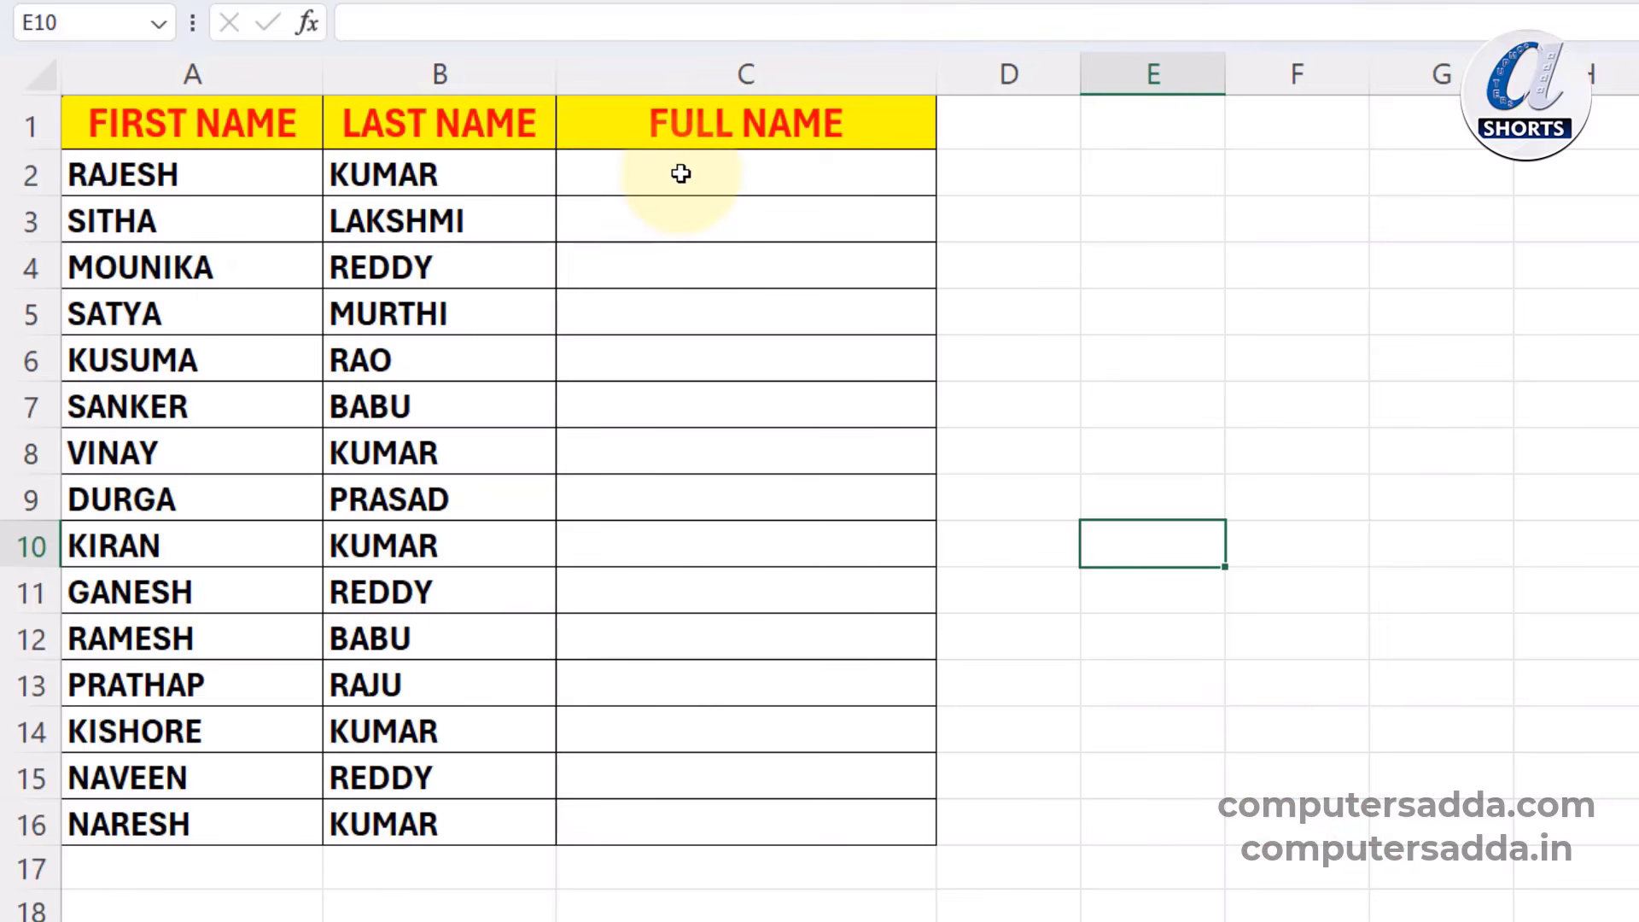
{"action": "left_click_drag", "start_coordinate": [680, 173], "coordinate": [649, 836]}
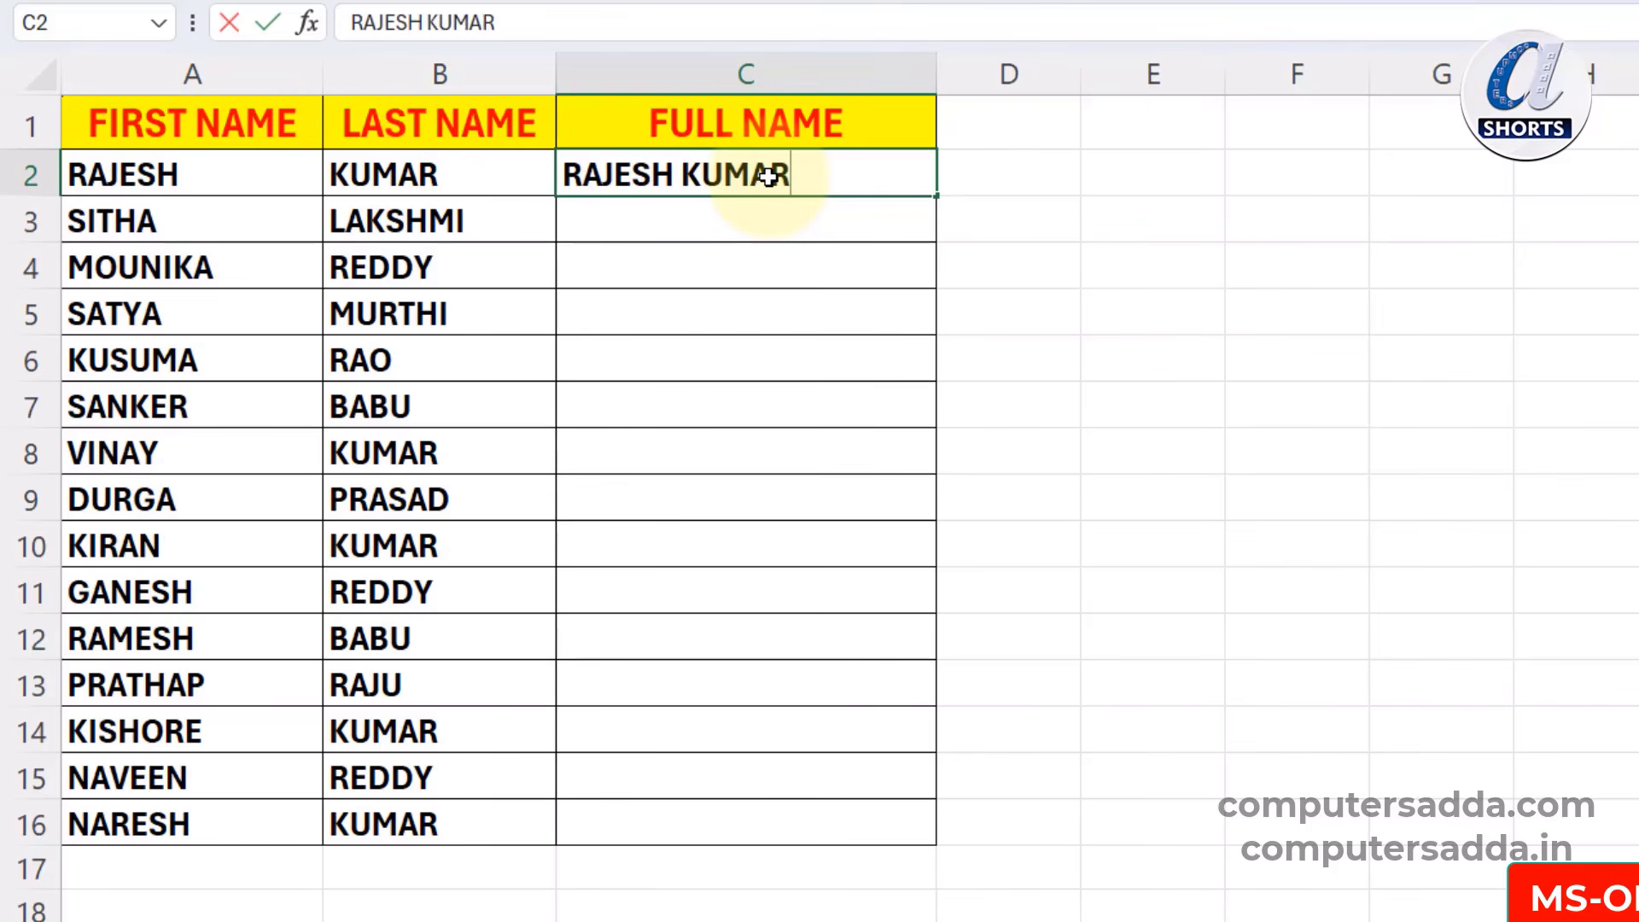
{"action": "key", "text": "Return"}
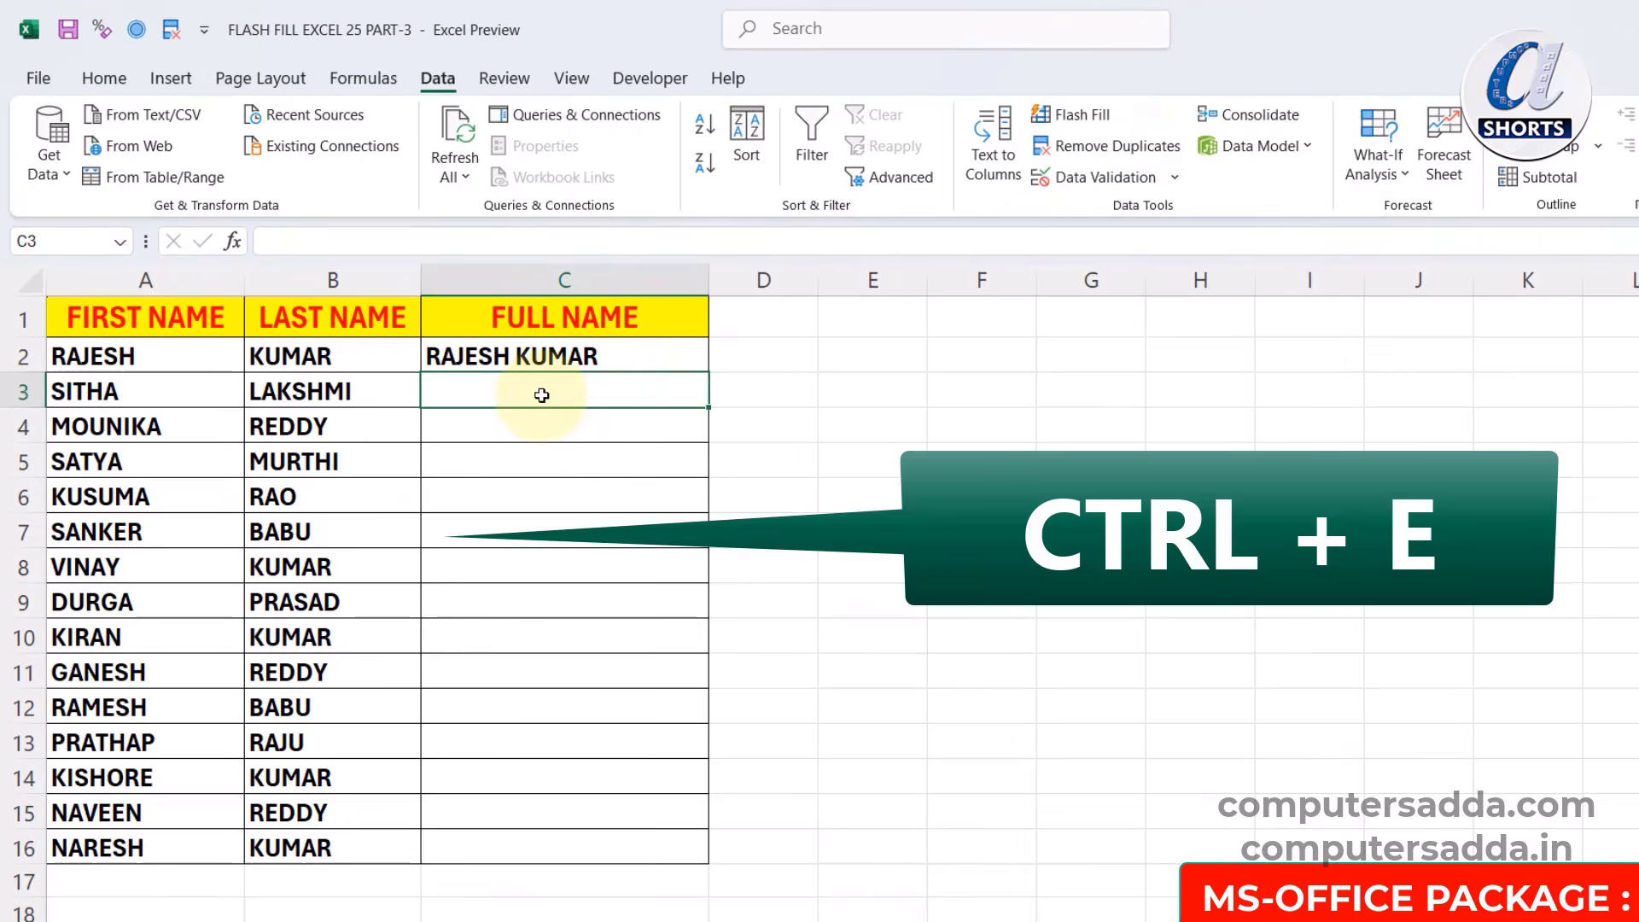
{"action": "key", "text": "ctrl+e"}
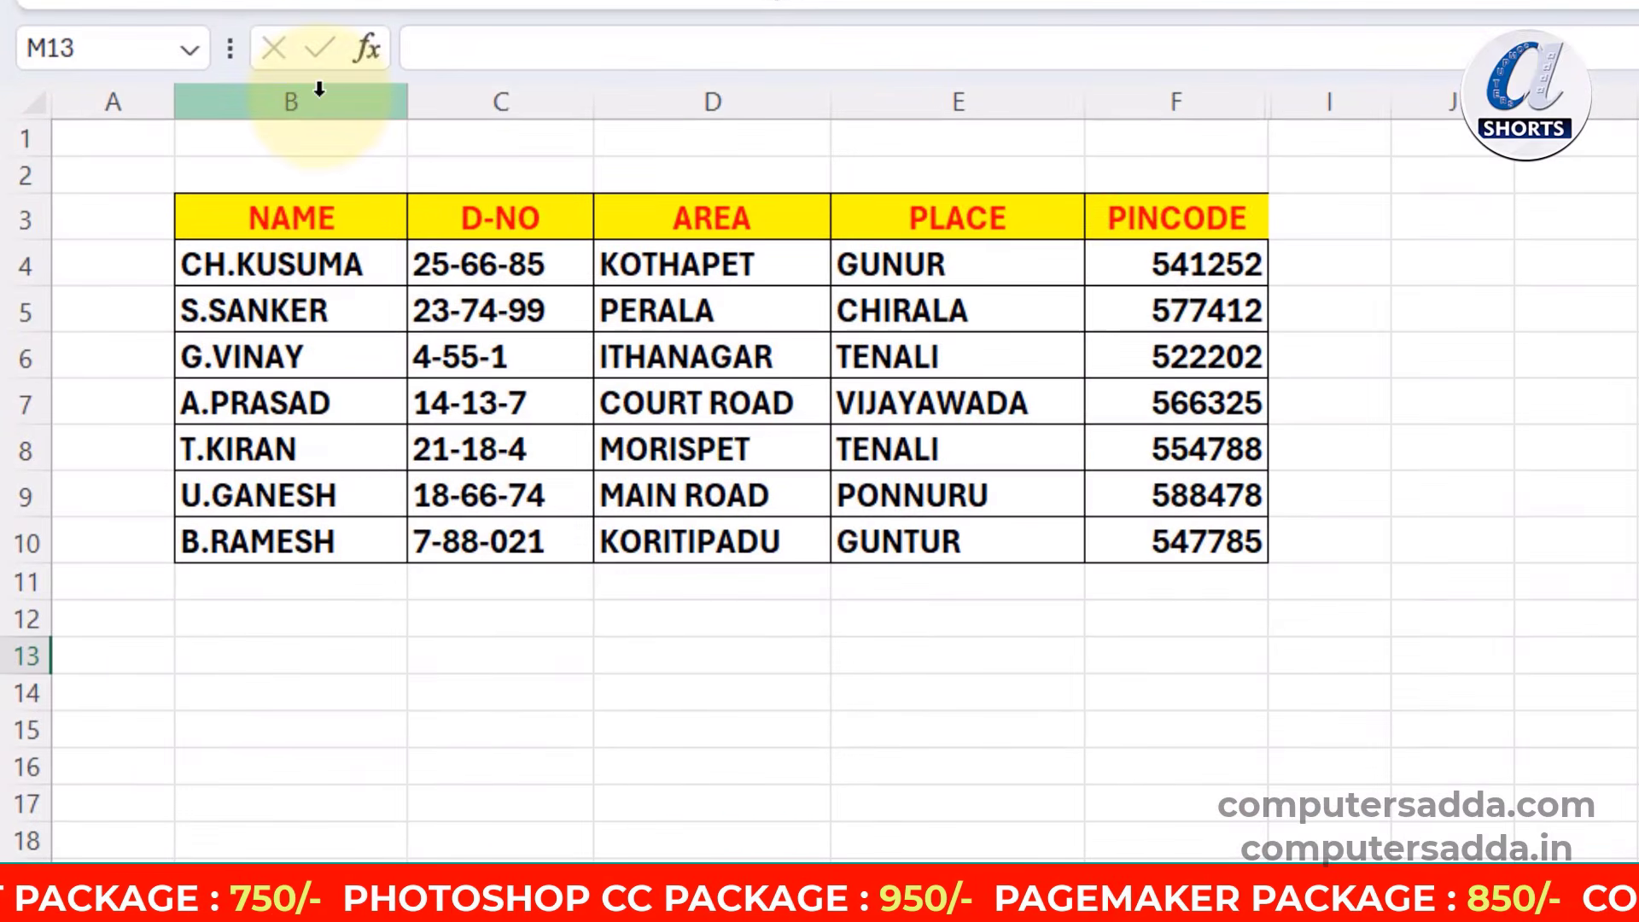
- Enter the first record in FORMAT -1 as comma-separated name, door number, area and place, hyphen, pincode, and Flash Fill the rows below
{"action": "left_click_drag", "start_coordinate": [319, 89], "coordinate": [1137, 91]}
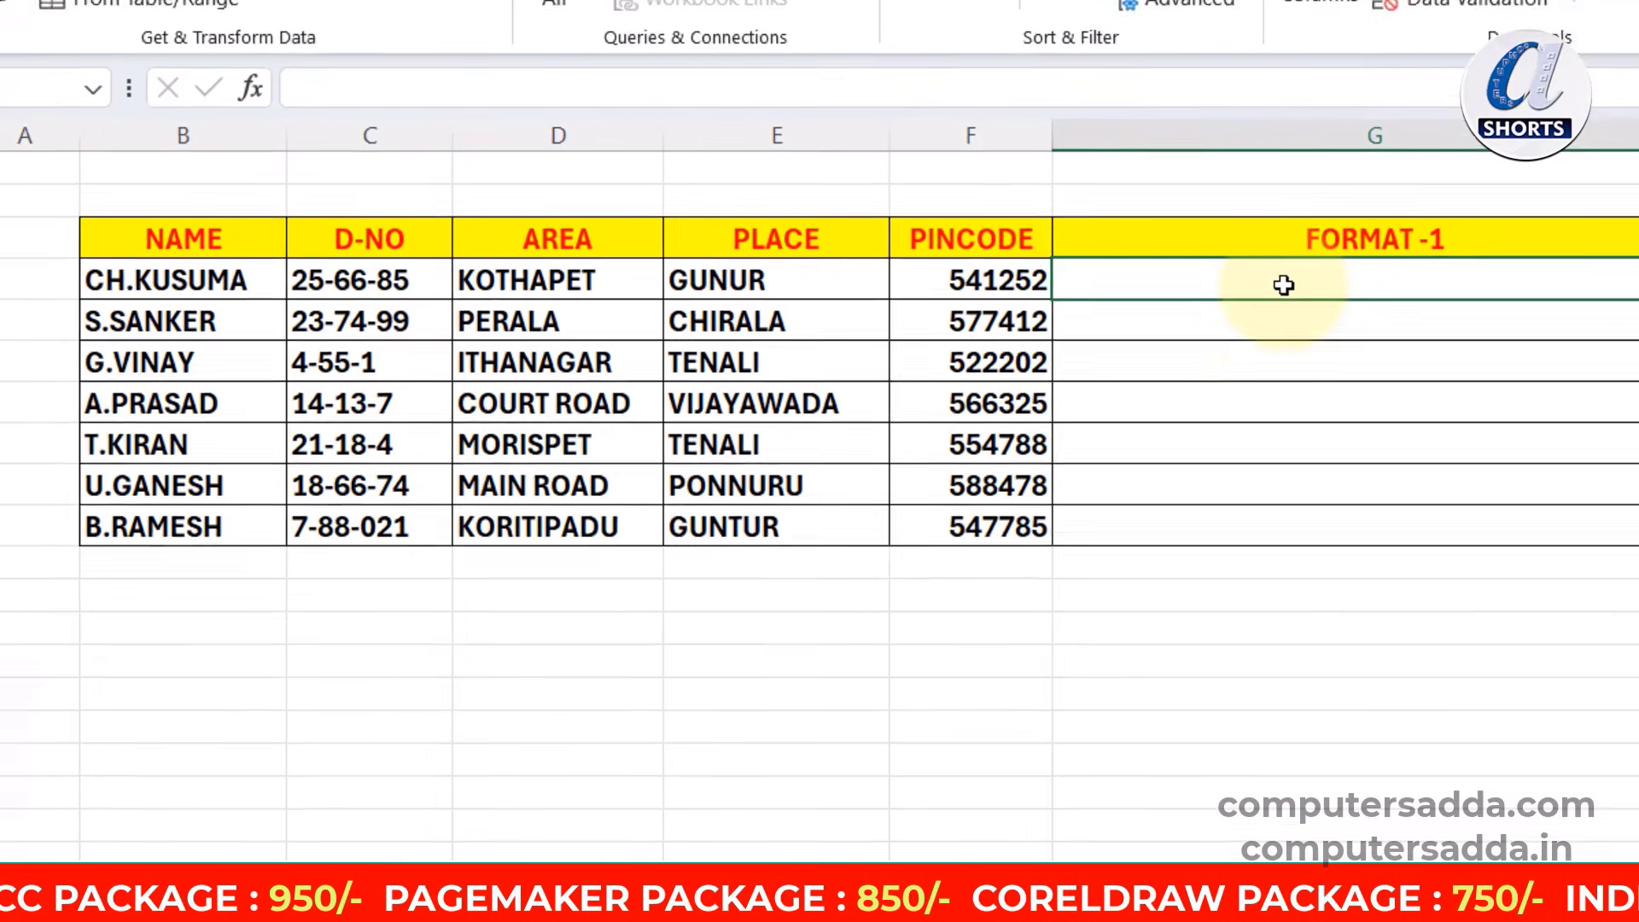
{"action": "type", "text": "CH"}
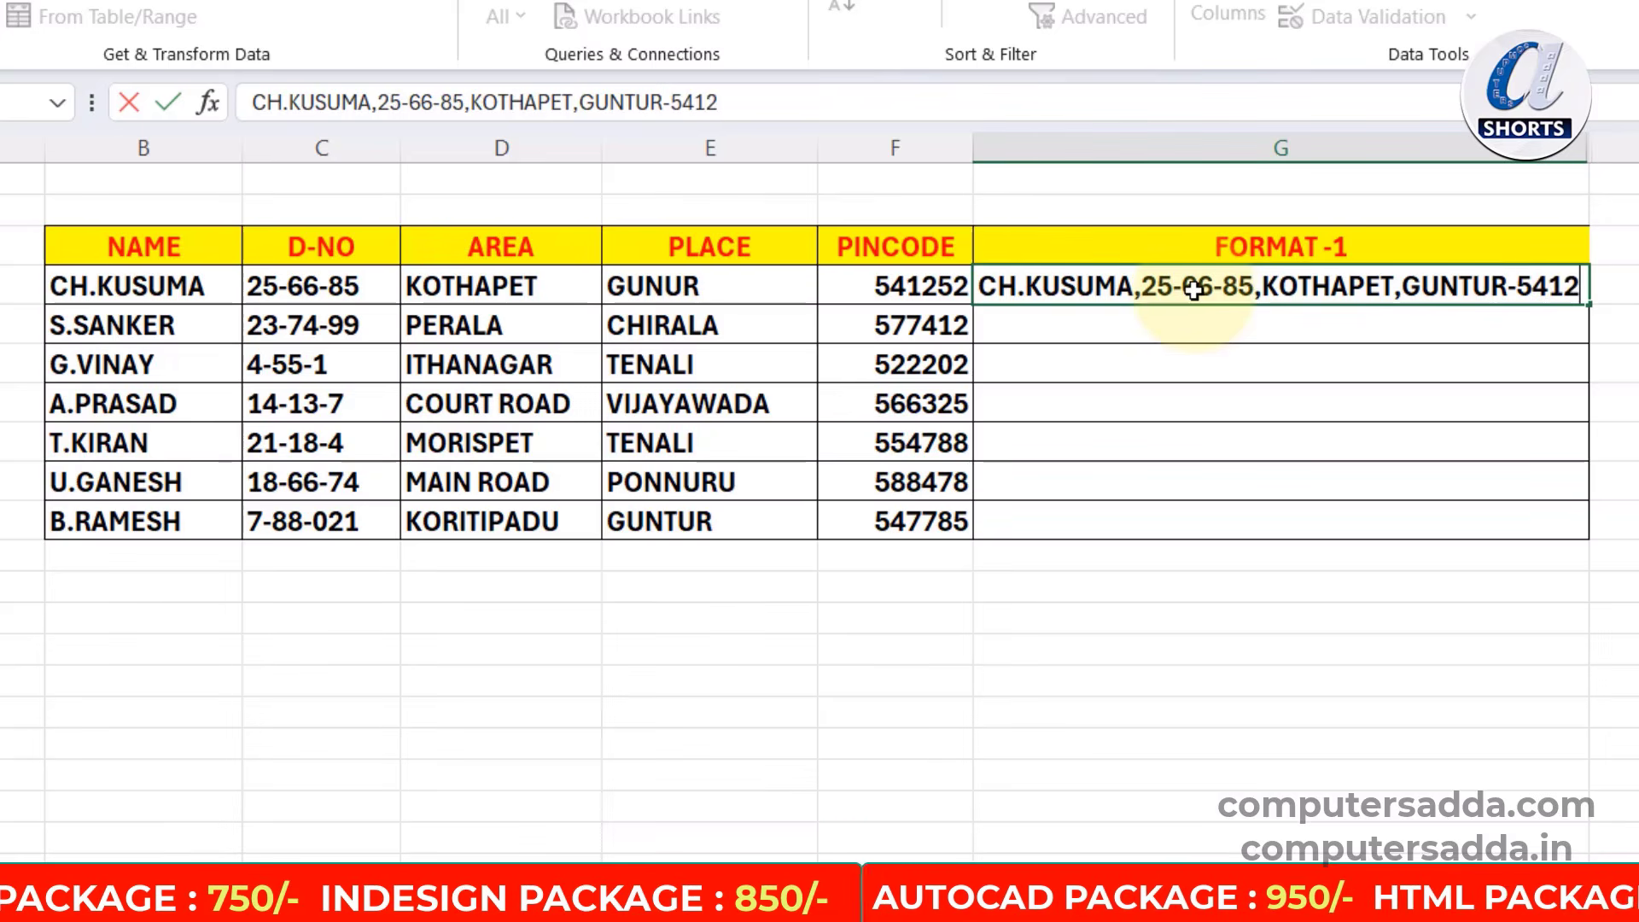
{"action": "key", "text": "Return"}
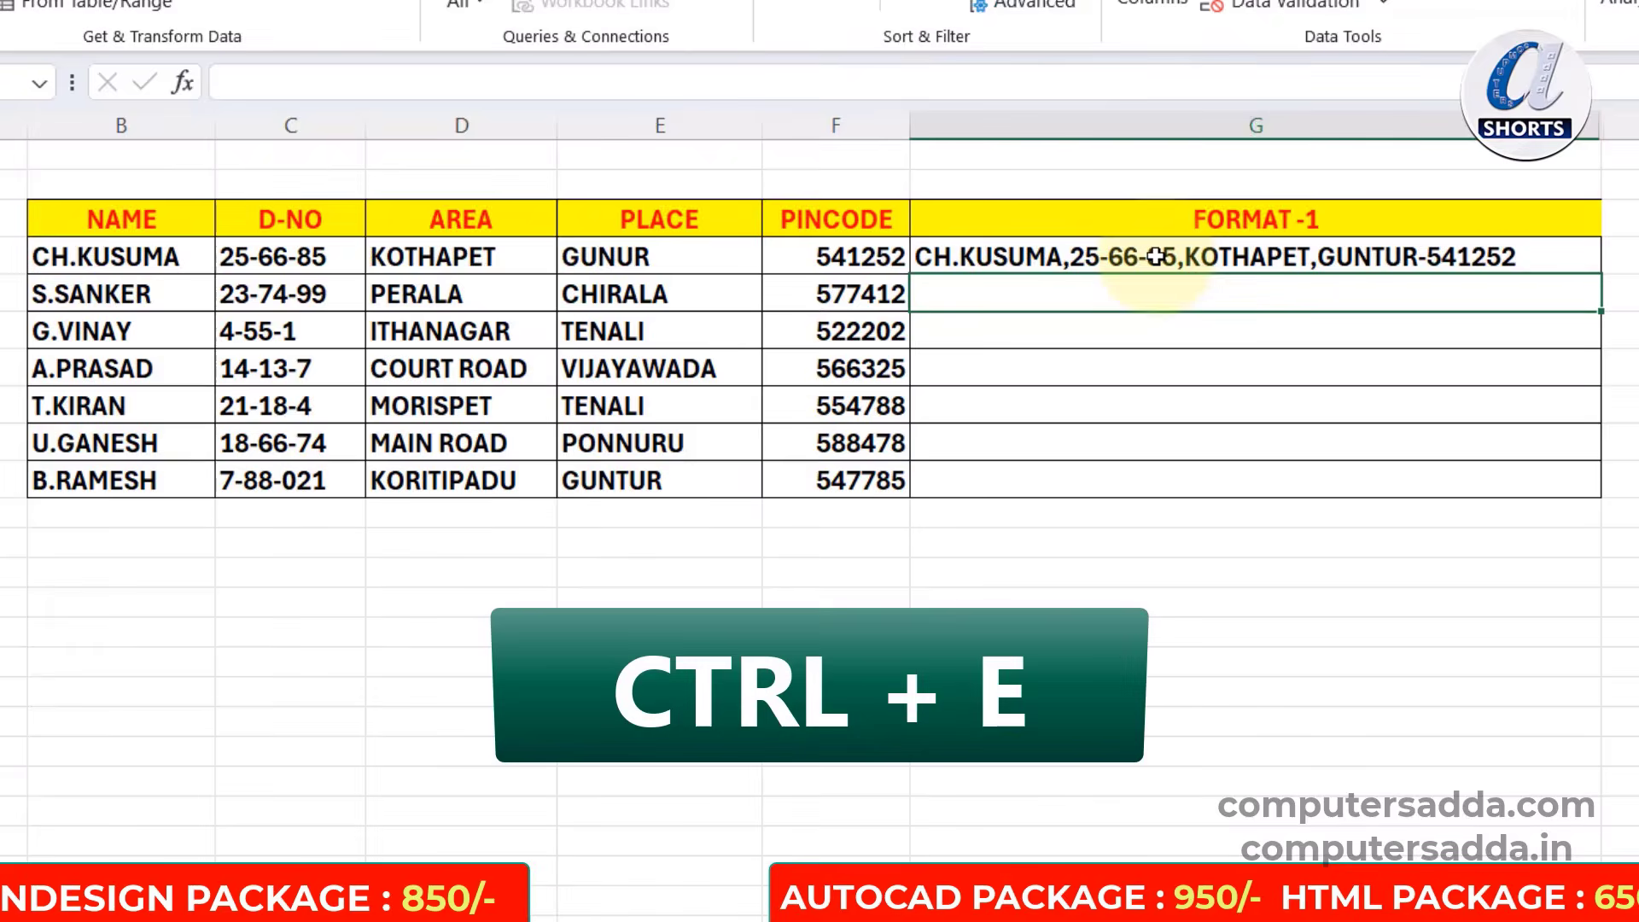
{"action": "key", "text": "ctrl+e"}
{"action": "left_click", "coordinate": [1064, 540]}
{"action": "left_click_drag", "start_coordinate": [103, 293], "coordinate": [604, 476]}
{"action": "left_click", "coordinate": [1064, 603]}
{"action": "left_click_drag", "start_coordinate": [1053, 293], "coordinate": [1054, 471]}
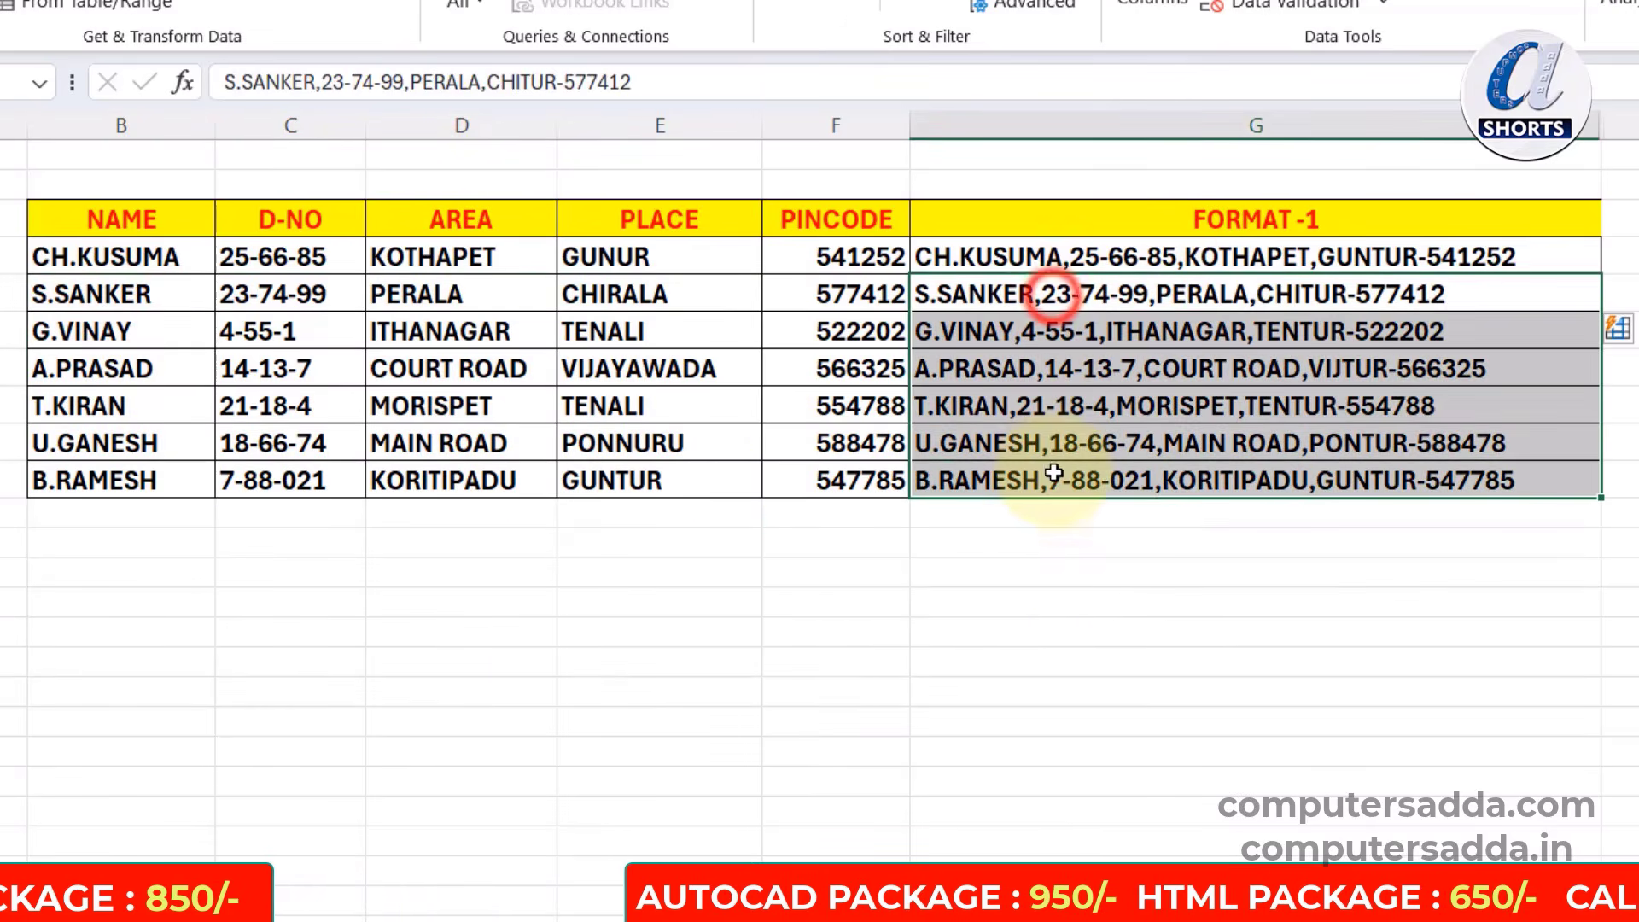
{"action": "left_click", "coordinate": [1041, 589]}
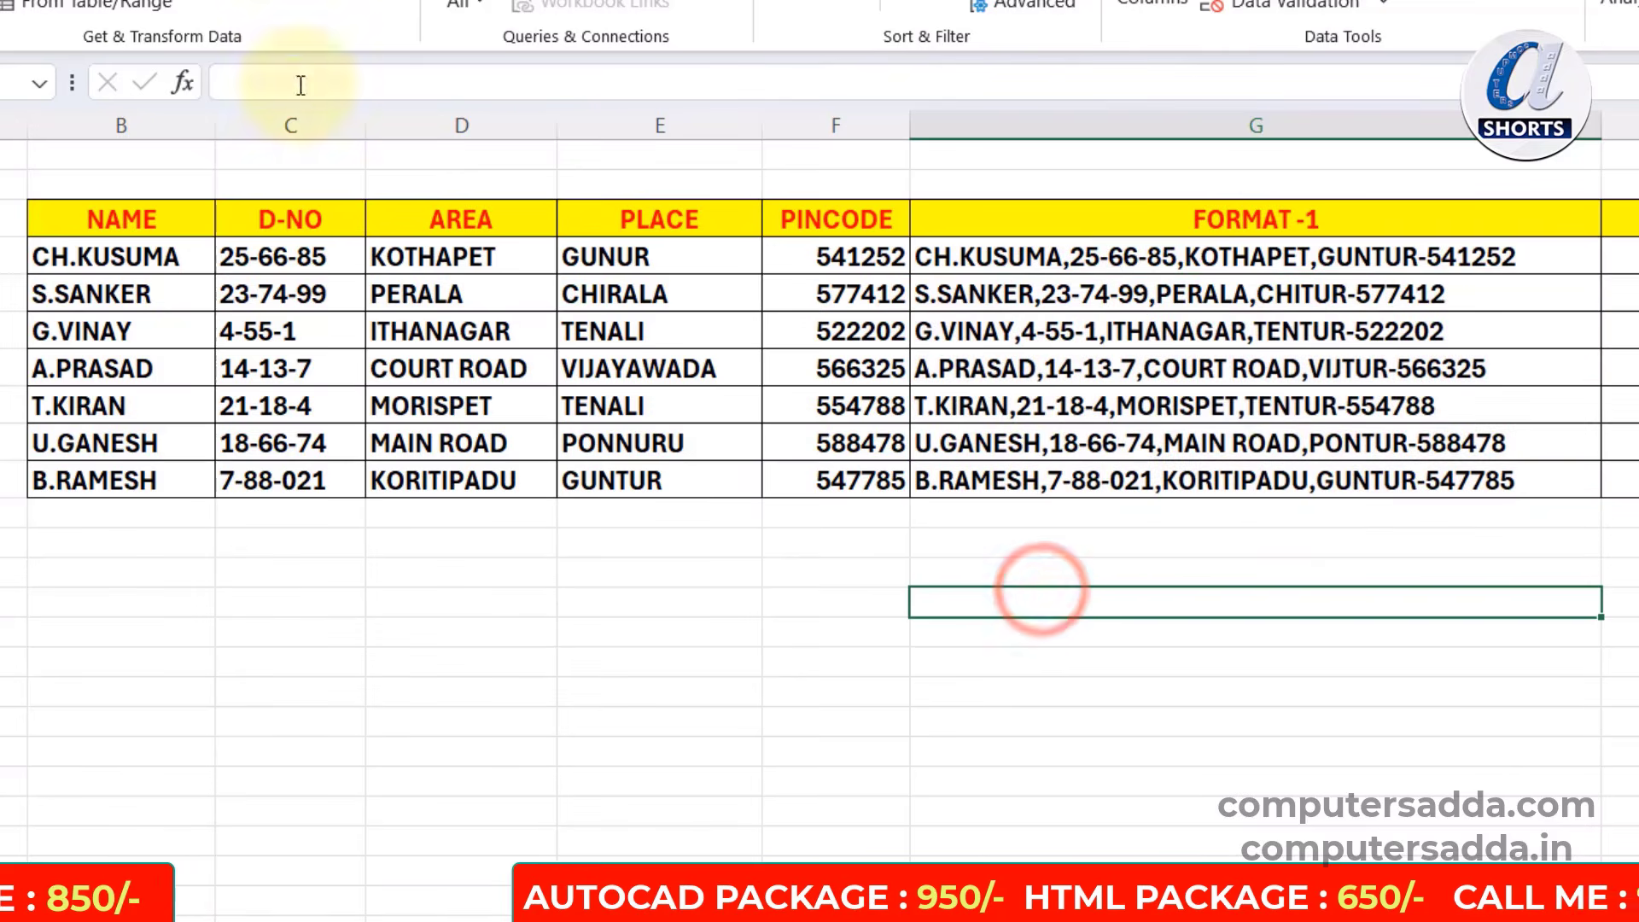
{"action": "left_click", "coordinate": [109, 173]}
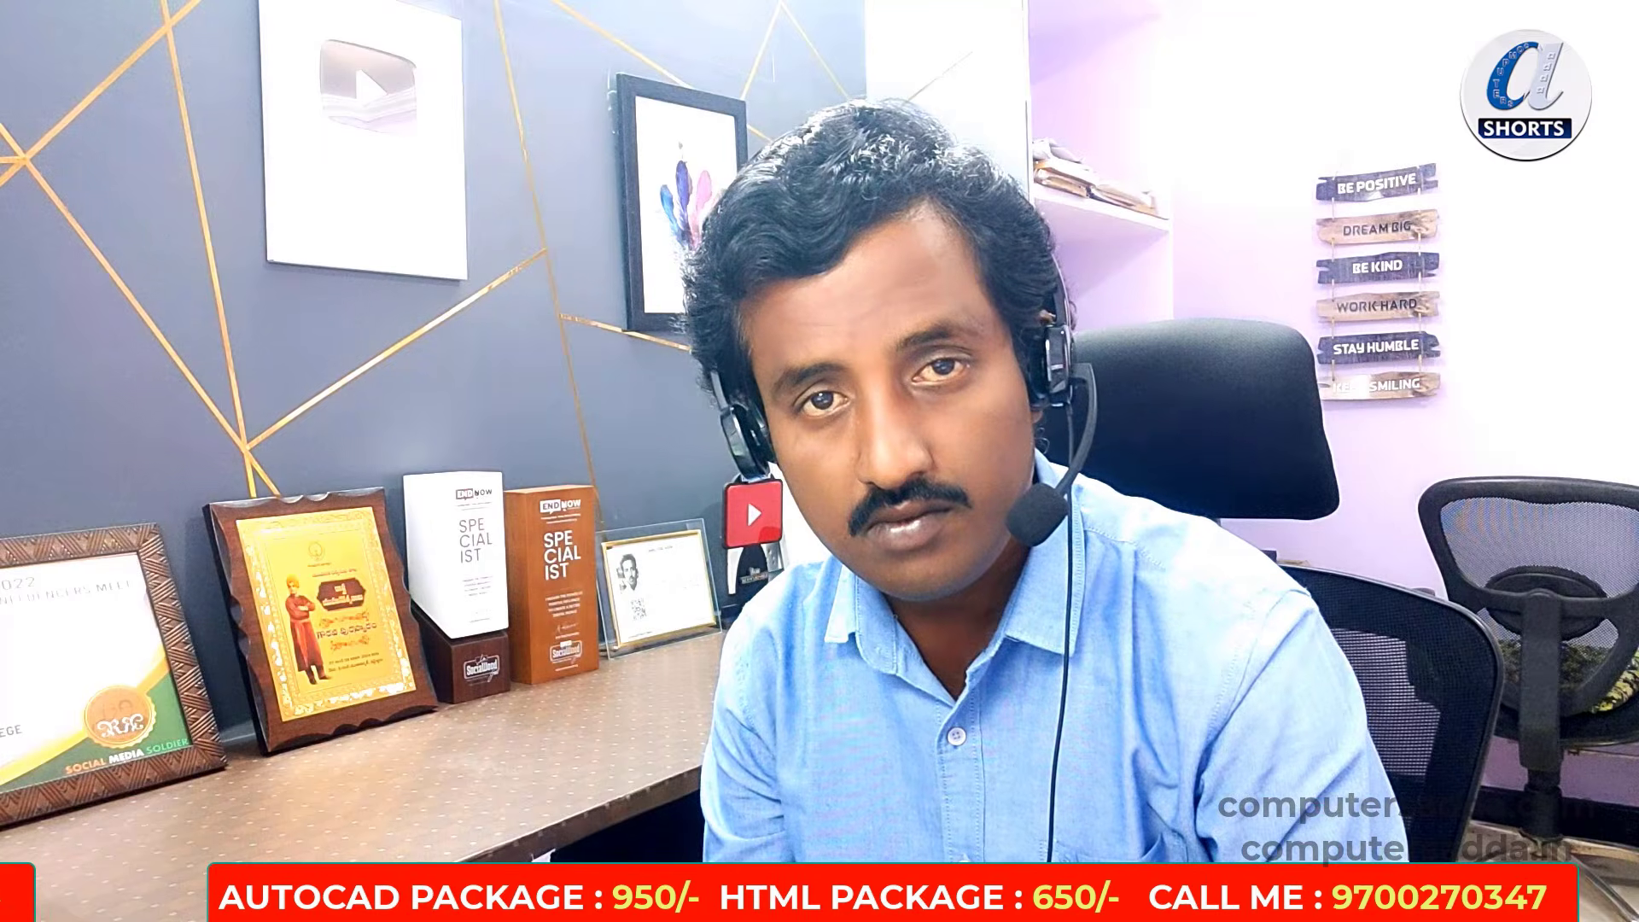
- Enter the first record in FORMAT-2 as name, comma, place, hyphen and pincode, and Flash Fill the remaining rows
{"action": "left_click", "coordinate": [1476, 289]}
{"action": "type", "text": "CH"}
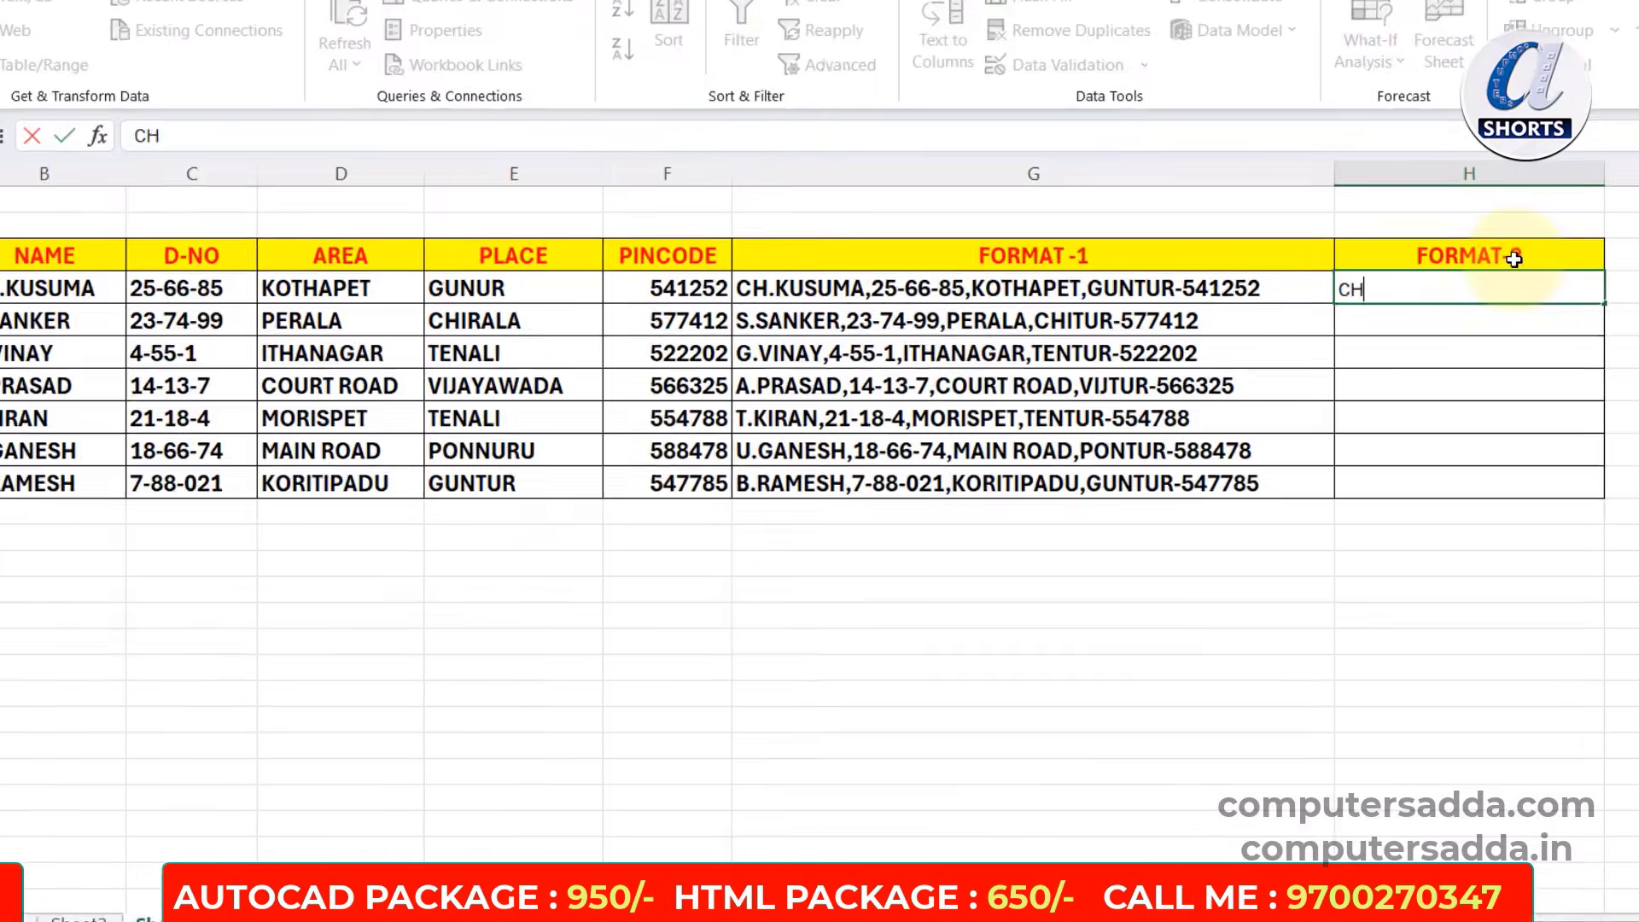
{"action": "type", "text": ".KUSUMA,GUNTU"}
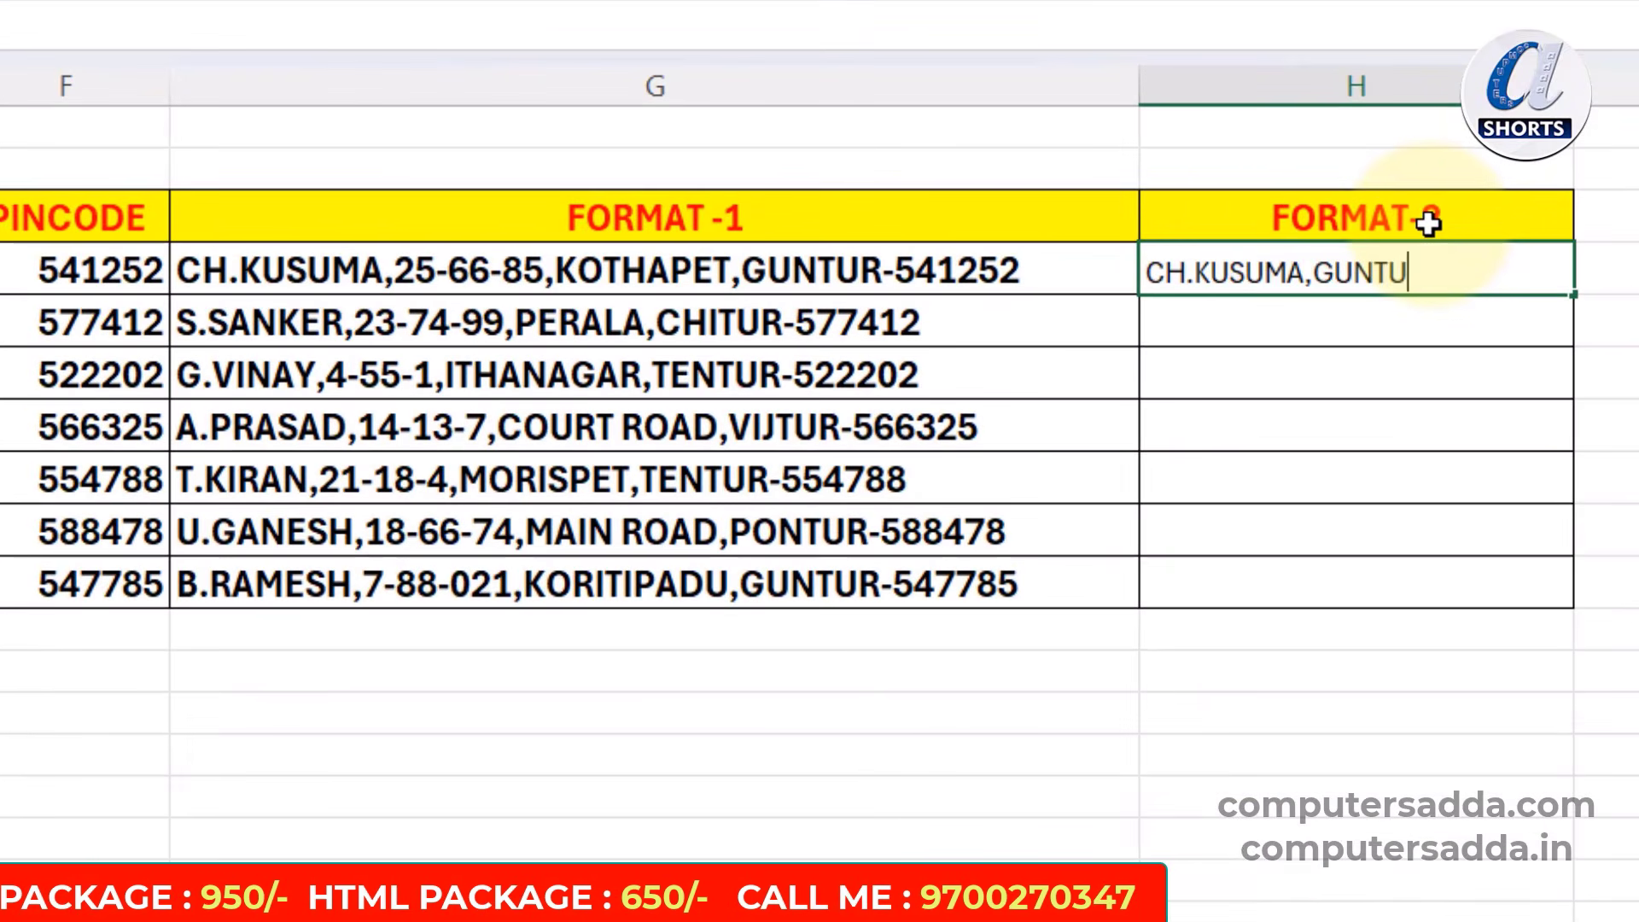
{"action": "type", "text": "R-541252"}
{"action": "key", "text": "Return"}
{"action": "key", "text": "ctrl+e"}
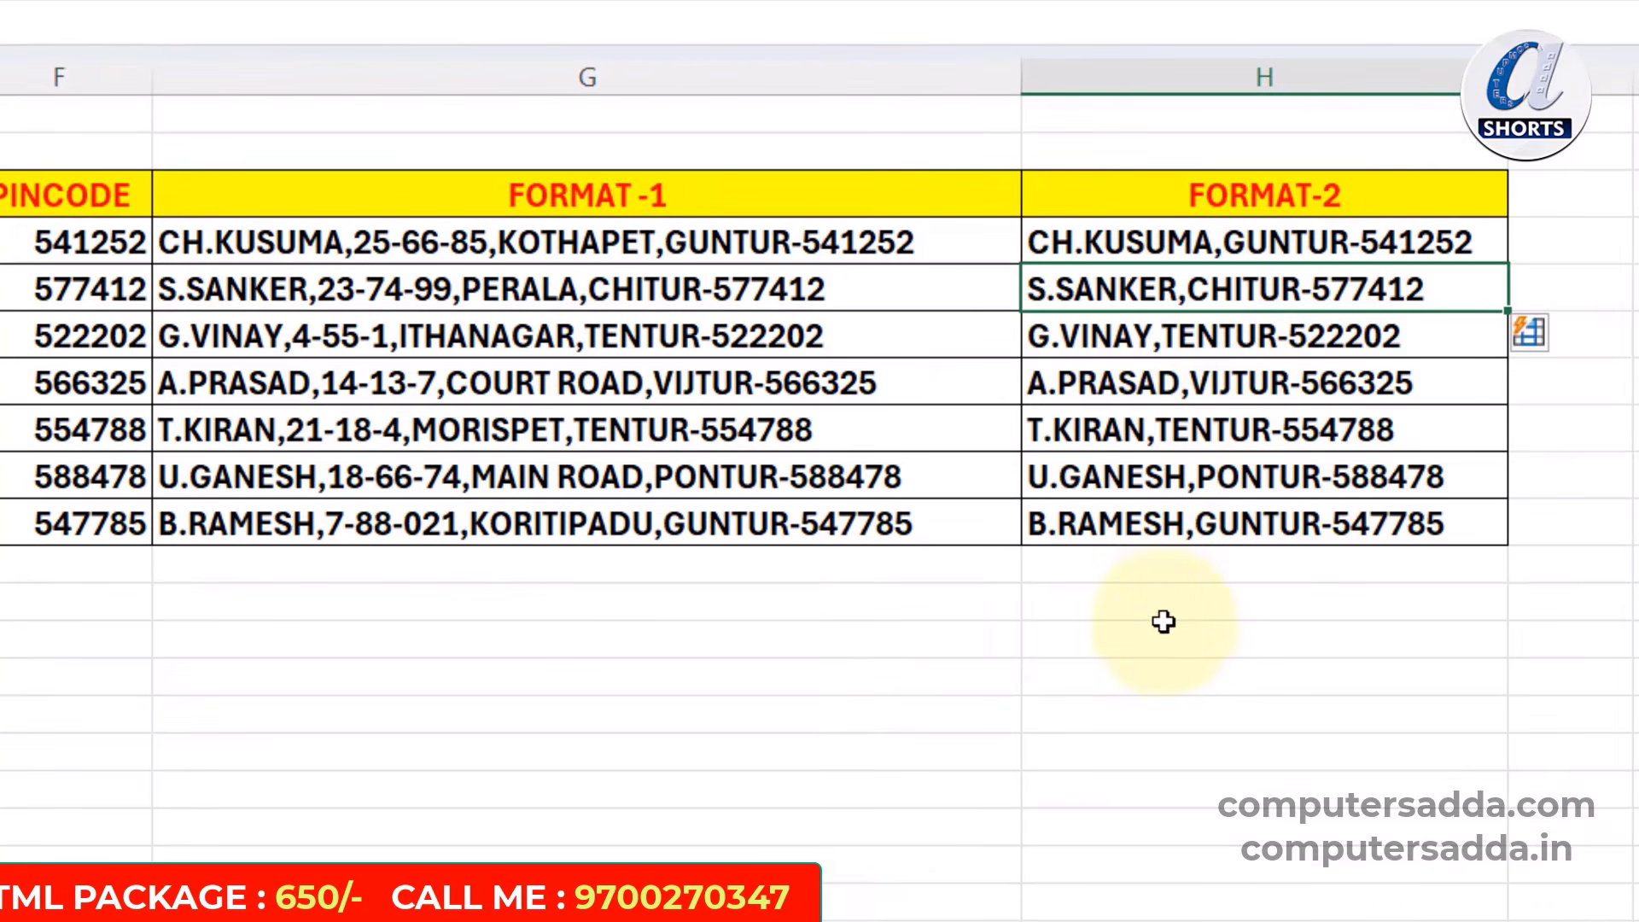
{"action": "left_click", "coordinate": [1163, 621]}
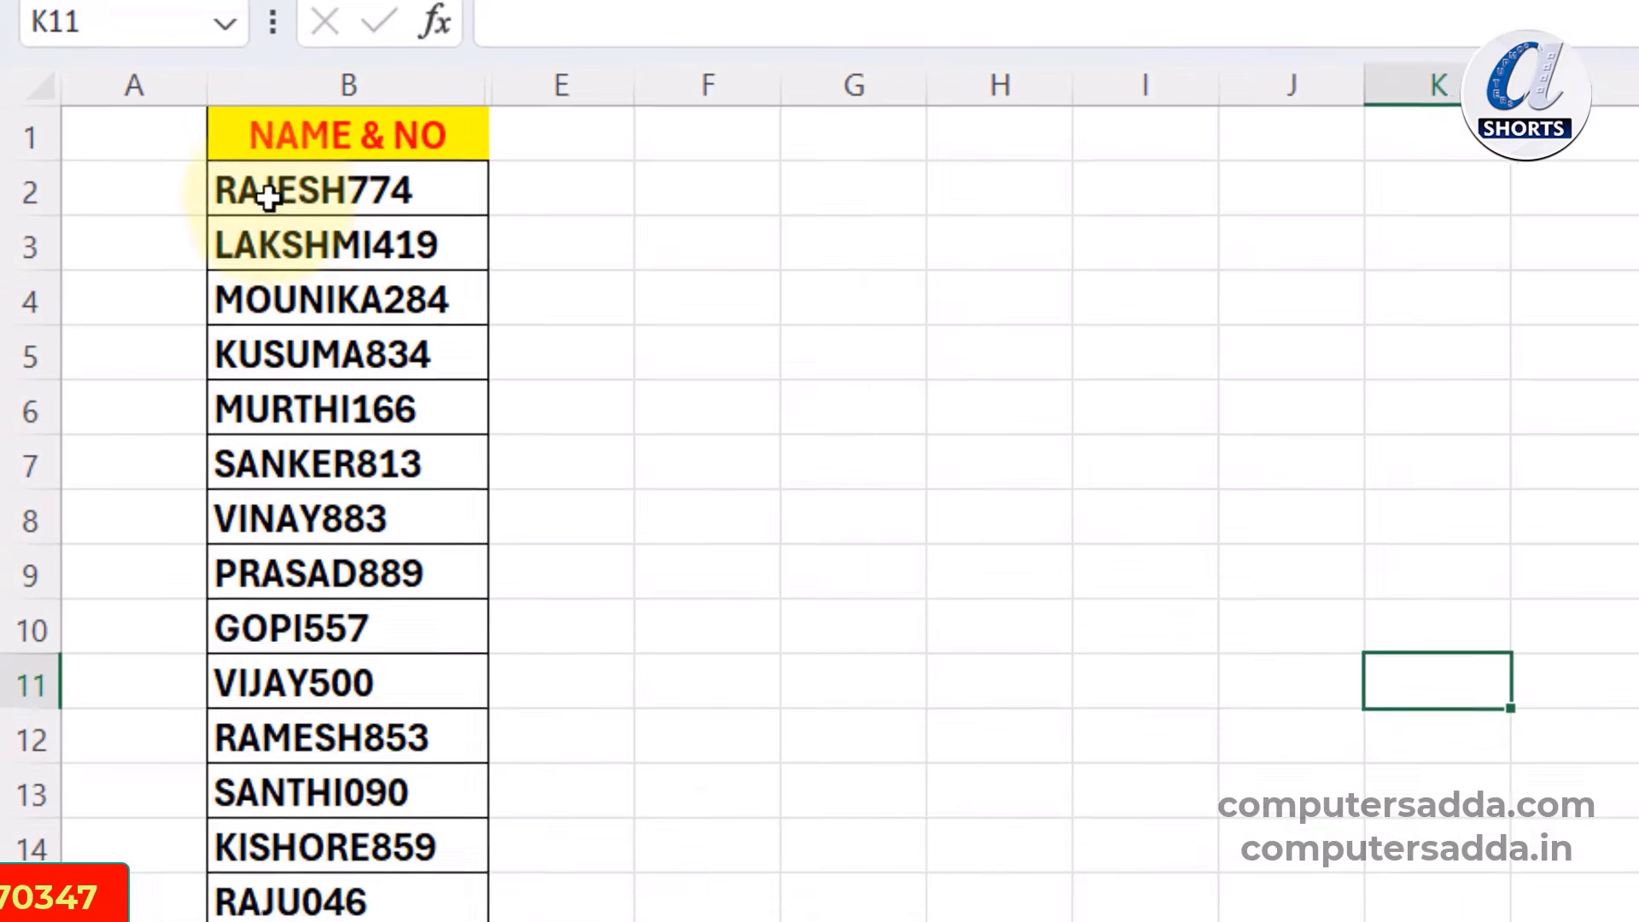
- Enter the name from B2 without its number in C2 and Flash Fill the NAME column
{"action": "left_click_drag", "start_coordinate": [378, 186], "coordinate": [341, 920]}
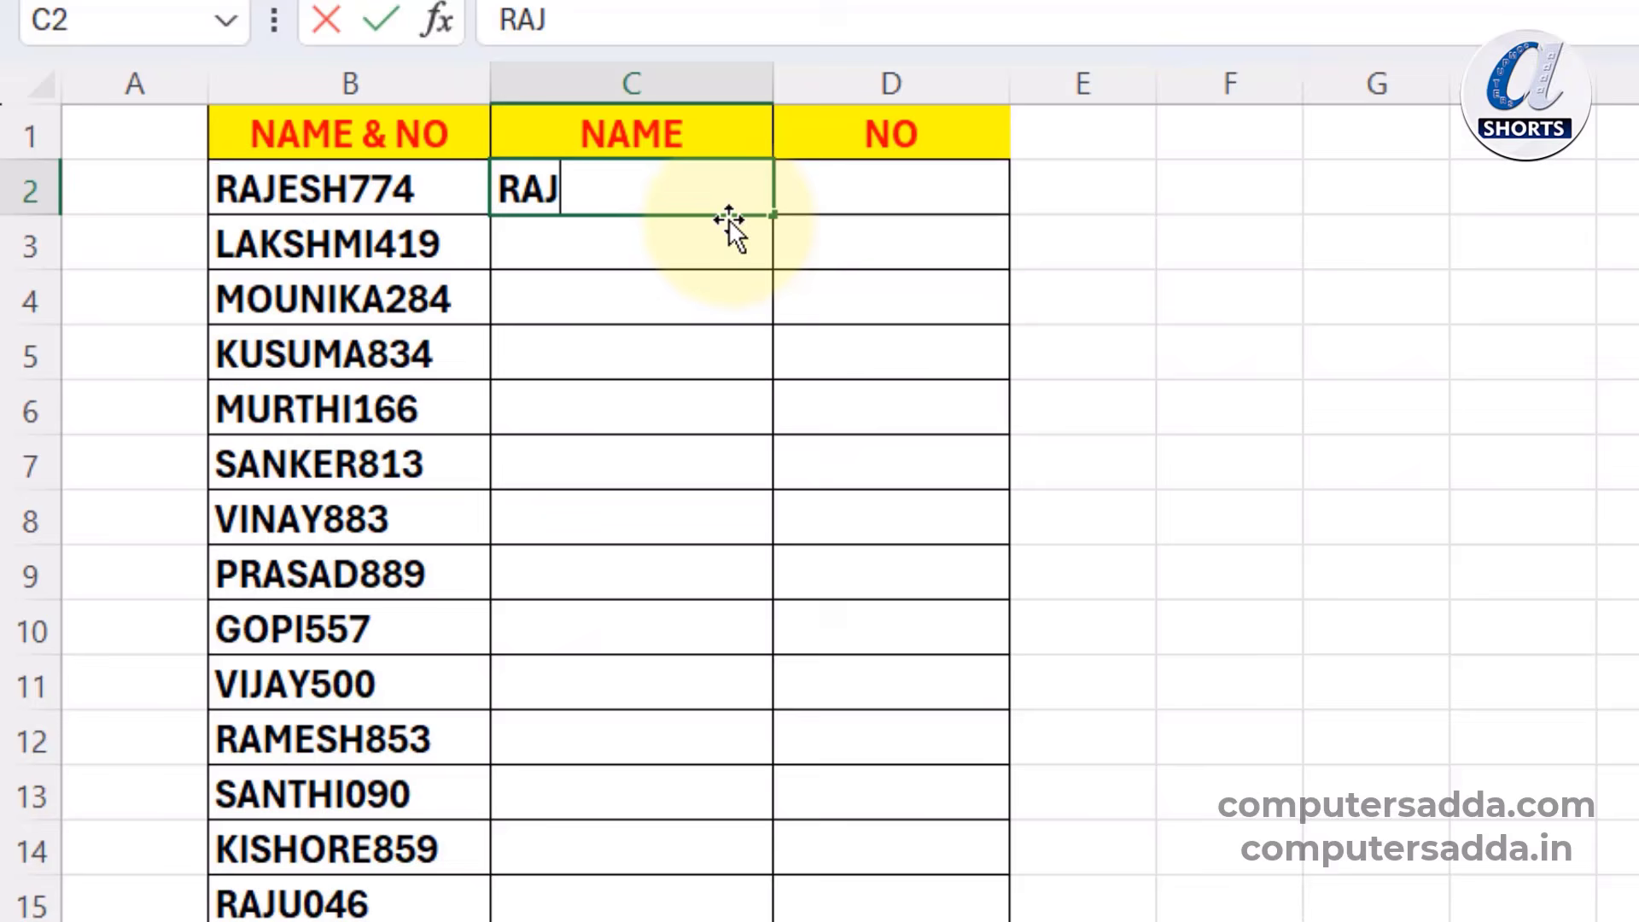
{"action": "type", "text": "ESH"}
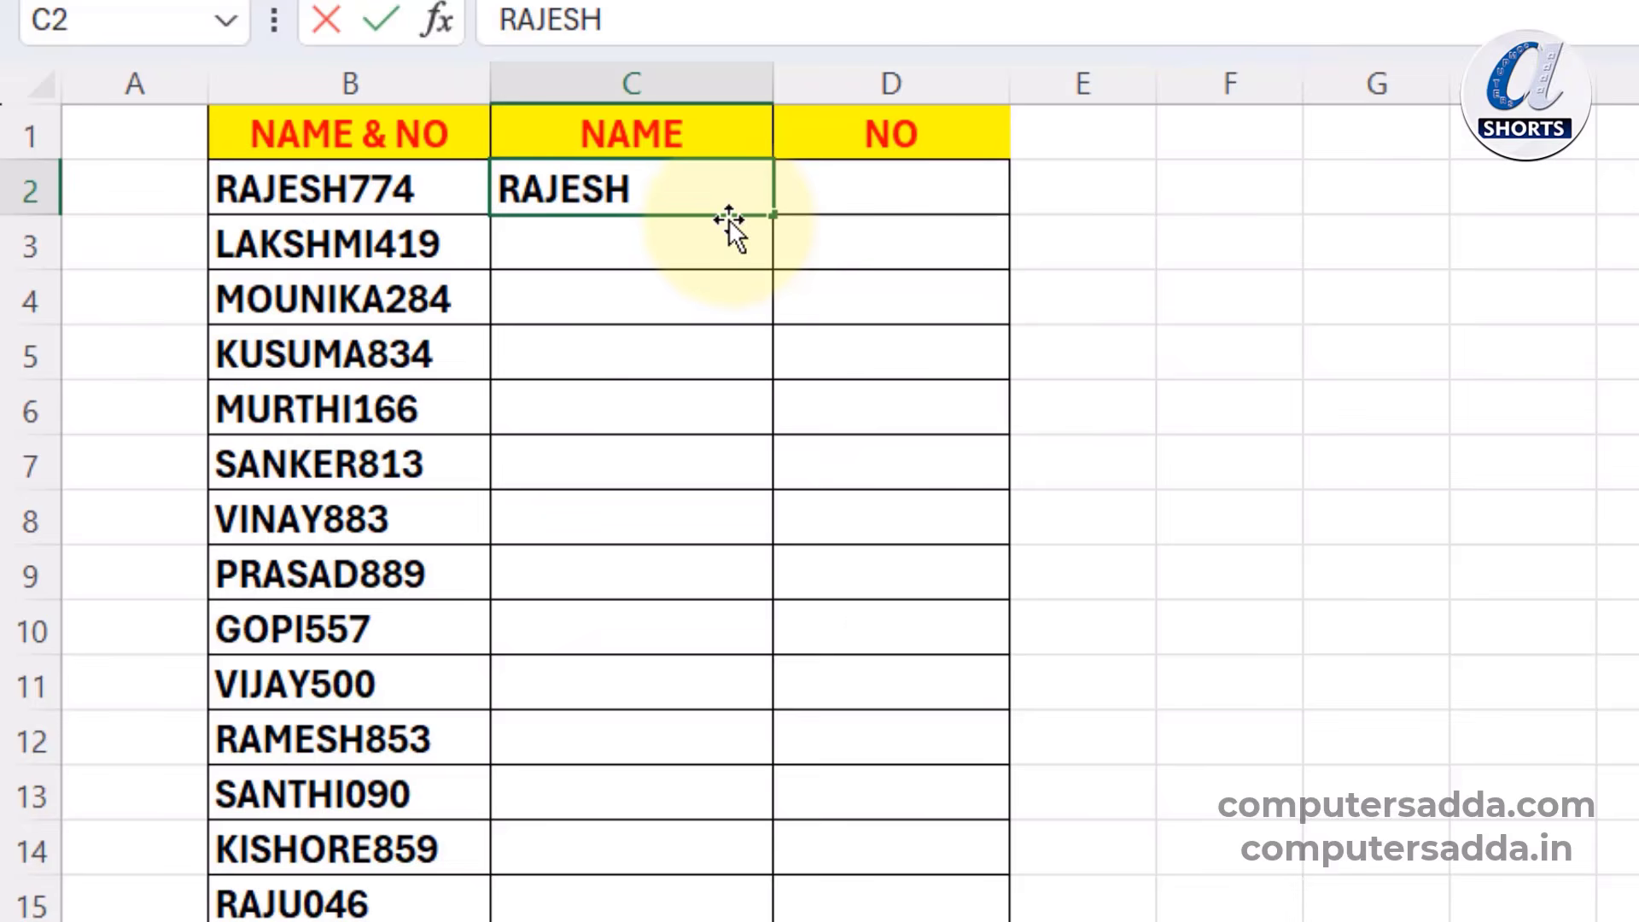
{"action": "key", "text": "Return"}
{"action": "key", "text": "ctrl+e"}
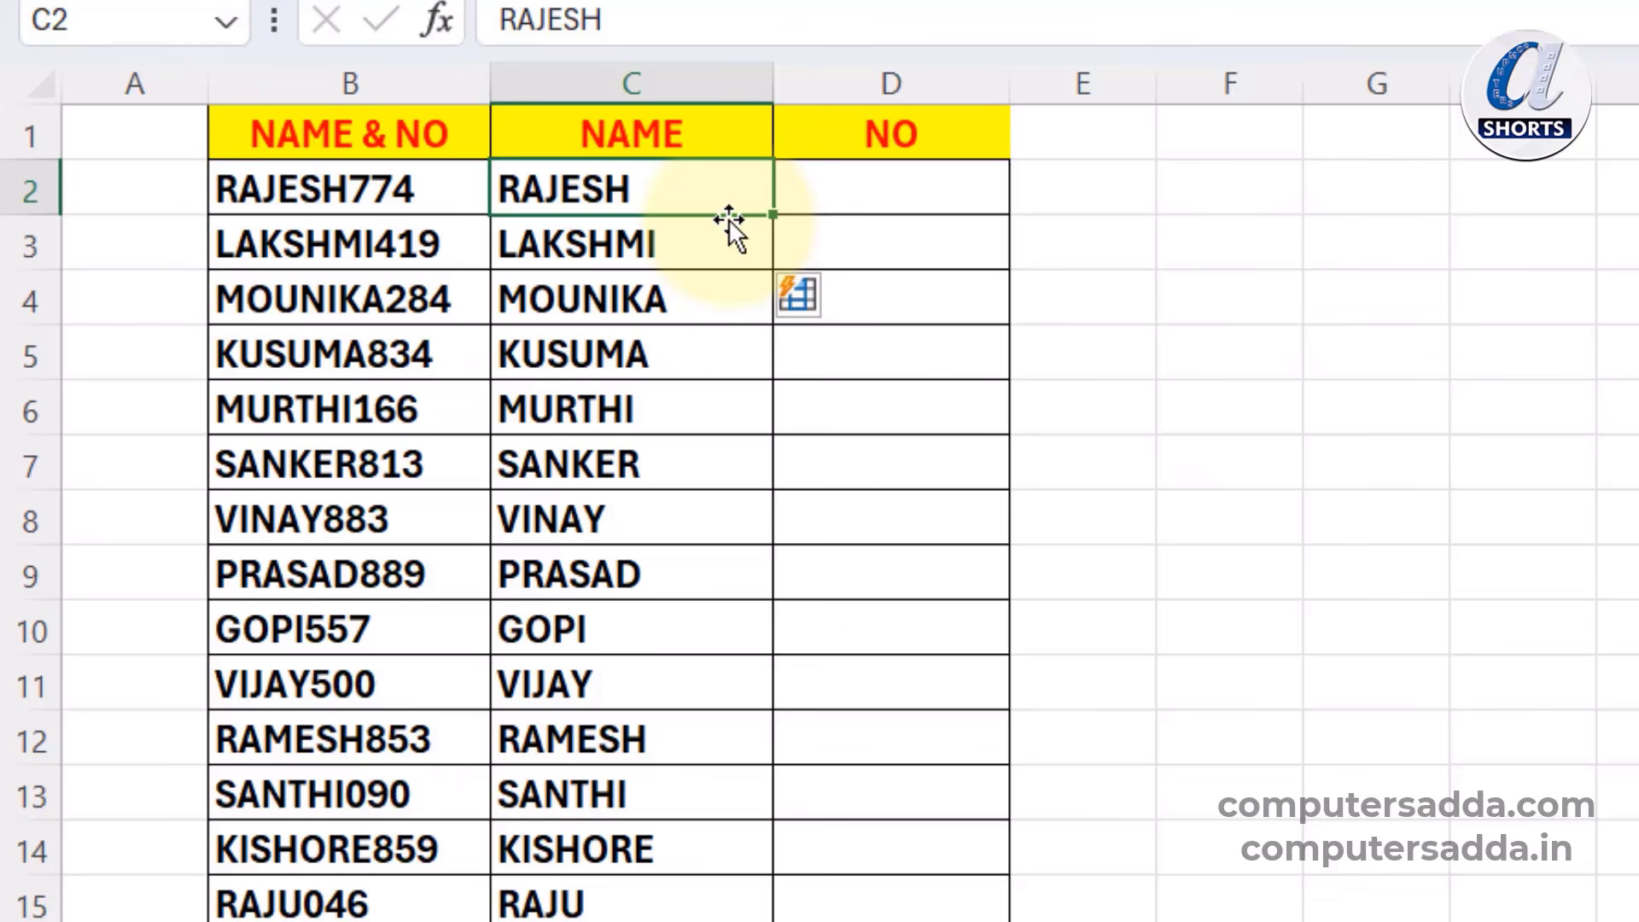
- Enter 774 in D2 and Flash Fill the NO column with the numbers from the NAME & NO entries
{"action": "key", "text": "Right"}
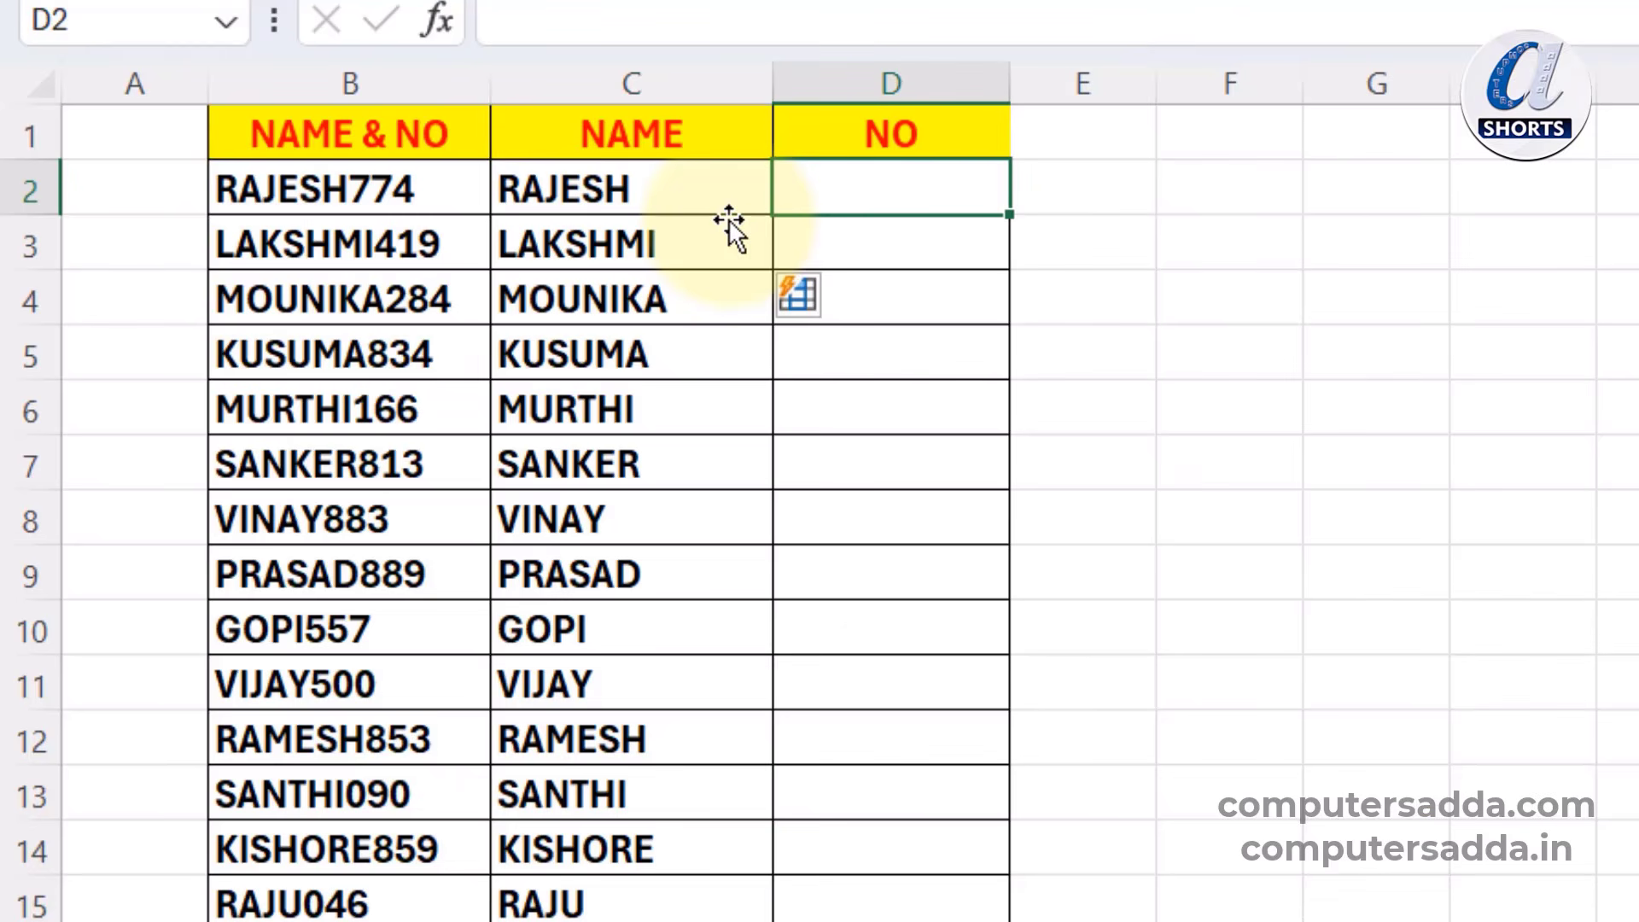
{"action": "type", "text": "774"}
{"action": "key", "text": "Return"}
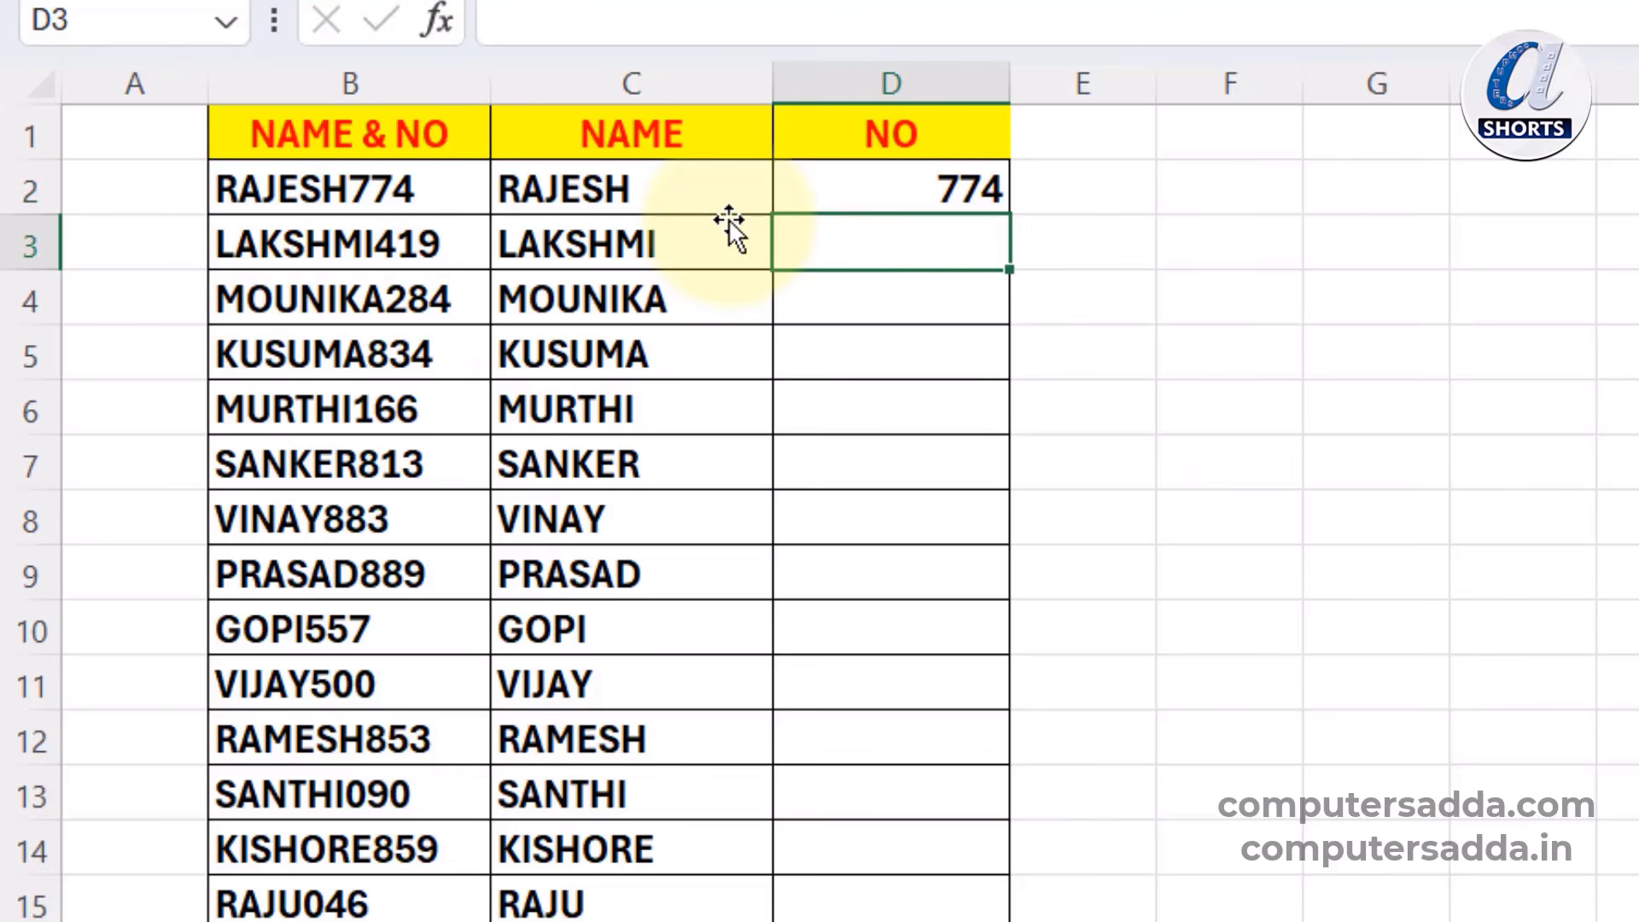
{"action": "key", "text": "ctrl+e"}
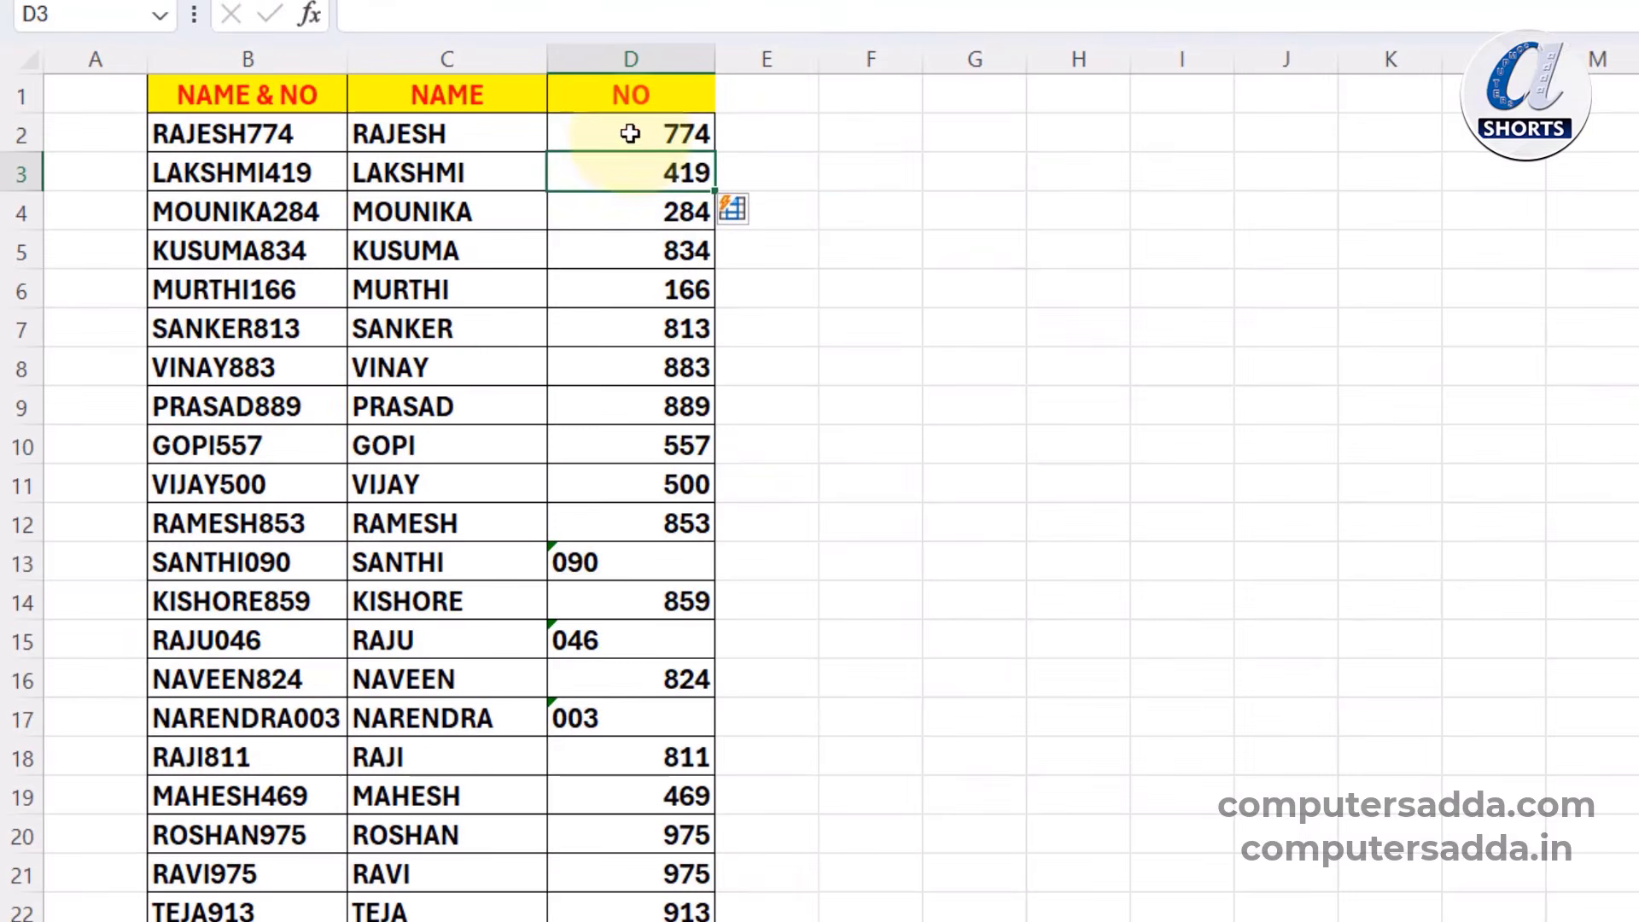
{"action": "left_click_drag", "start_coordinate": [888, 188], "coordinate": [864, 721]}
{"action": "left_click_drag", "start_coordinate": [612, 511], "coordinate": [585, 878]}
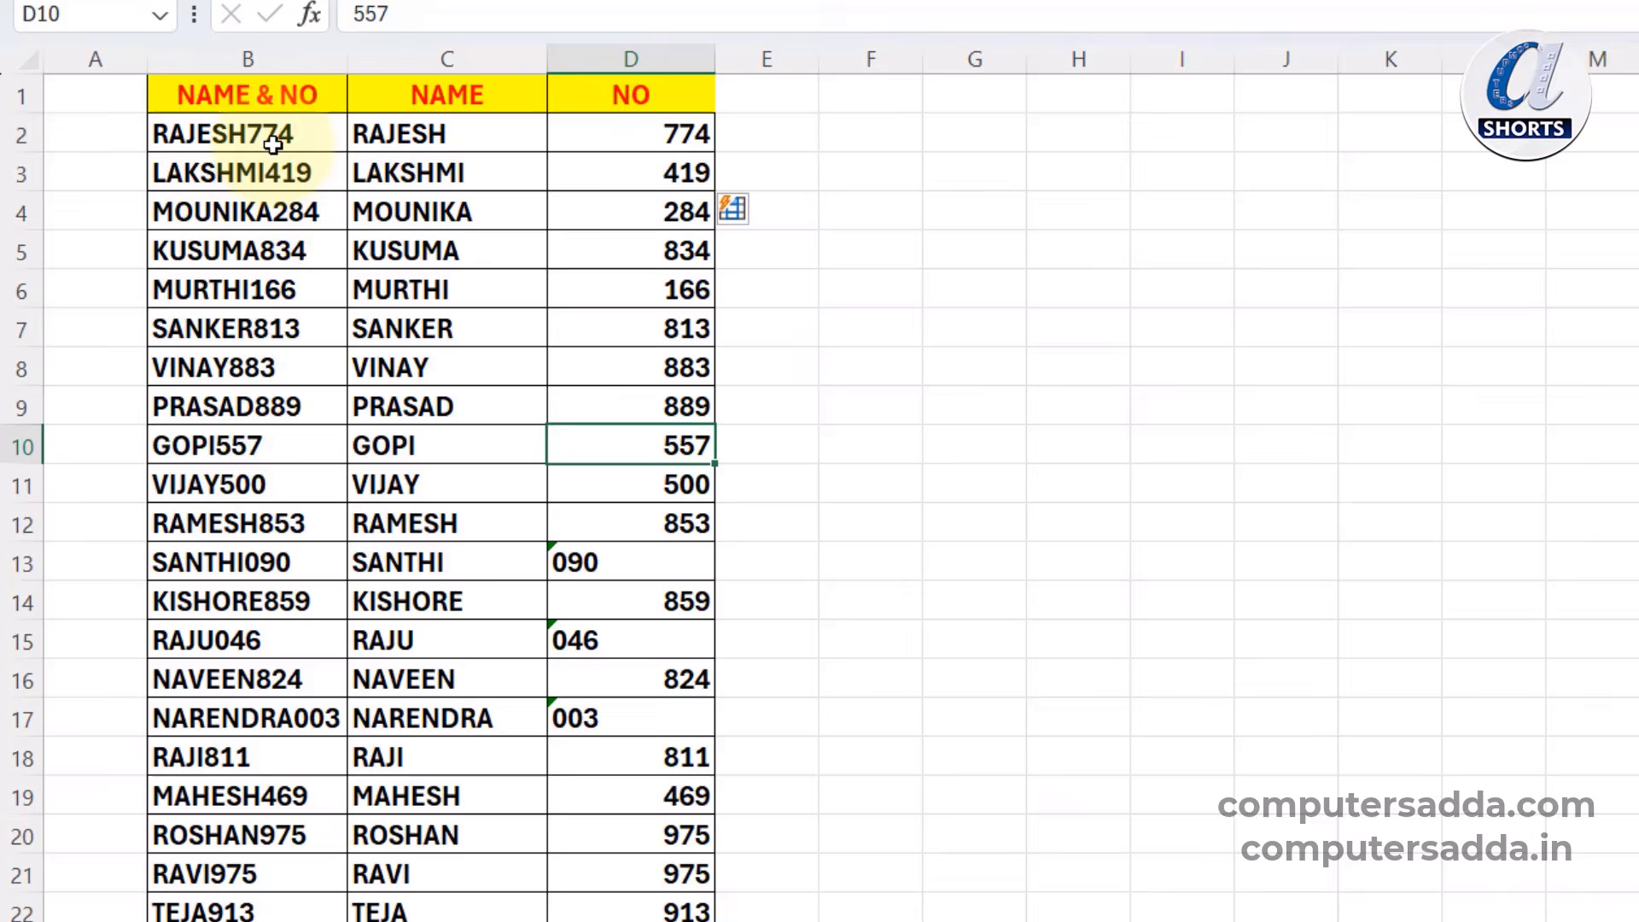
{"action": "left_click_drag", "start_coordinate": [274, 136], "coordinate": [224, 517]}
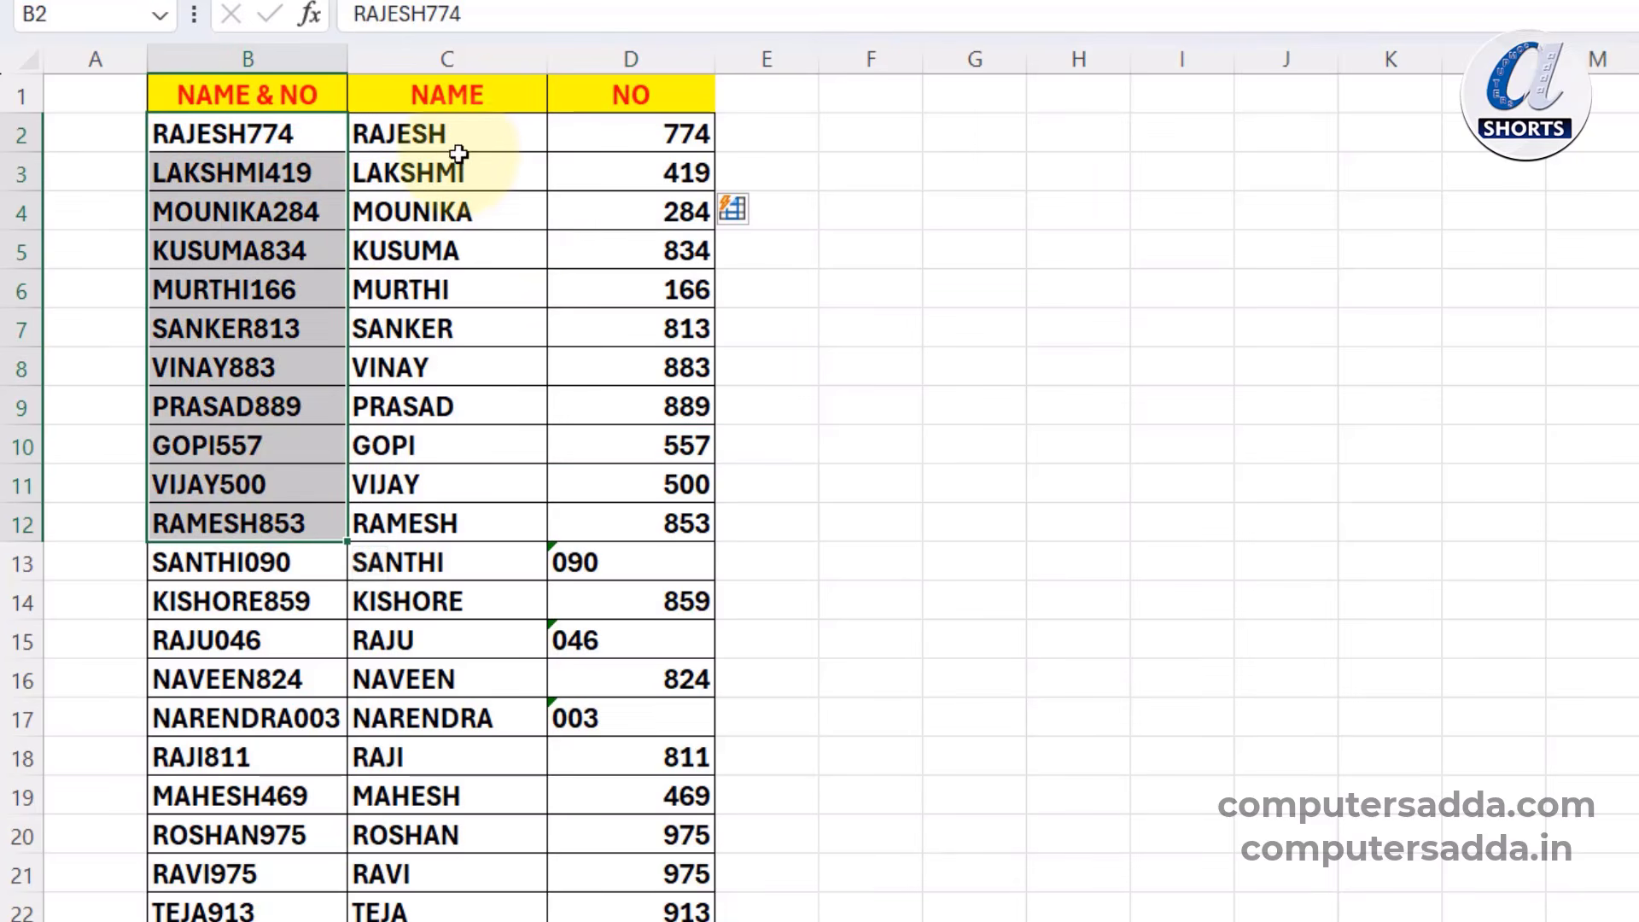
{"action": "left_click_drag", "start_coordinate": [492, 142], "coordinate": [640, 871]}
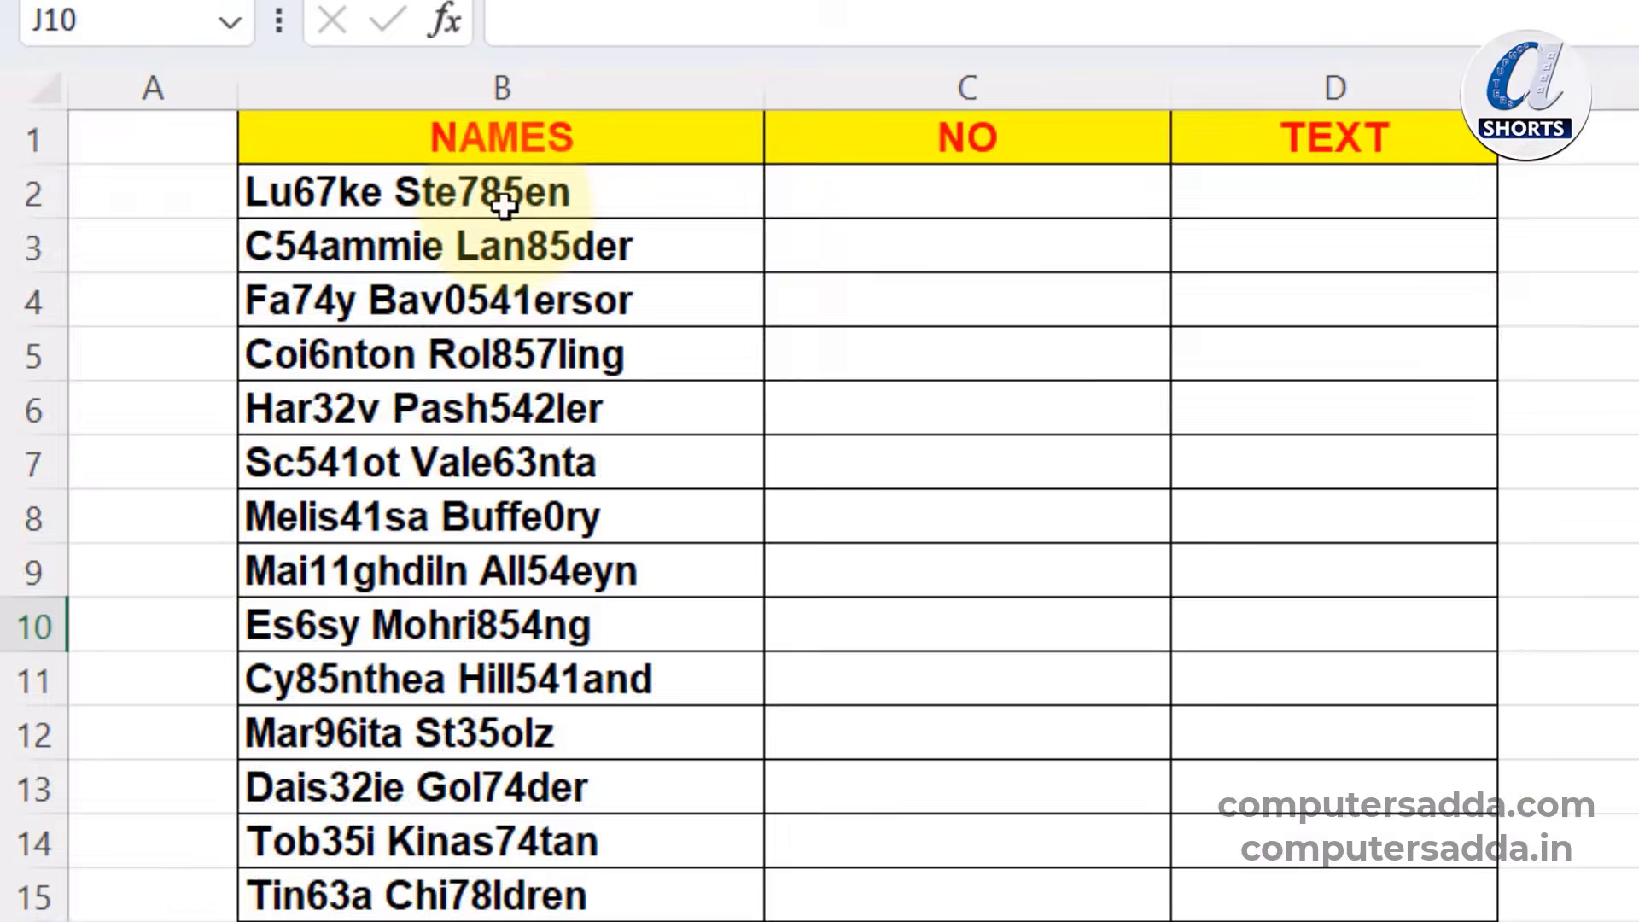
- Enter 67785 in C2 and Flash Fill the NO column with the digits embedded in the NAMES entries
{"action": "left_click_drag", "start_coordinate": [353, 137], "coordinate": [354, 662]}
{"action": "left_click_drag", "start_coordinate": [529, 921], "coordinate": [529, 921]}
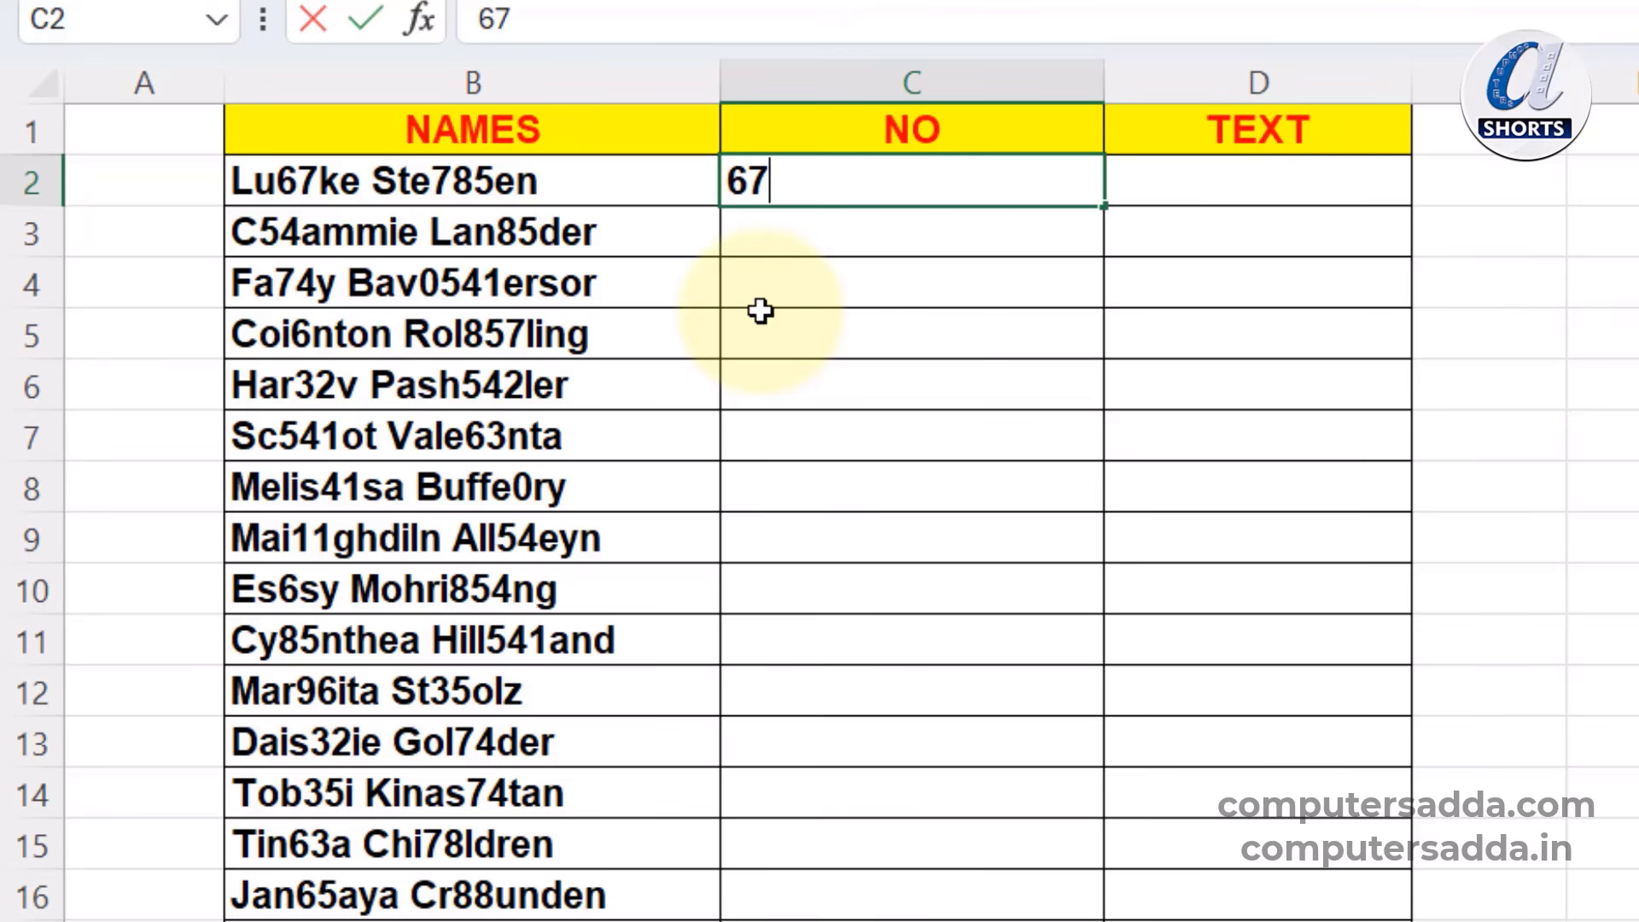
{"action": "key", "text": "Return"}
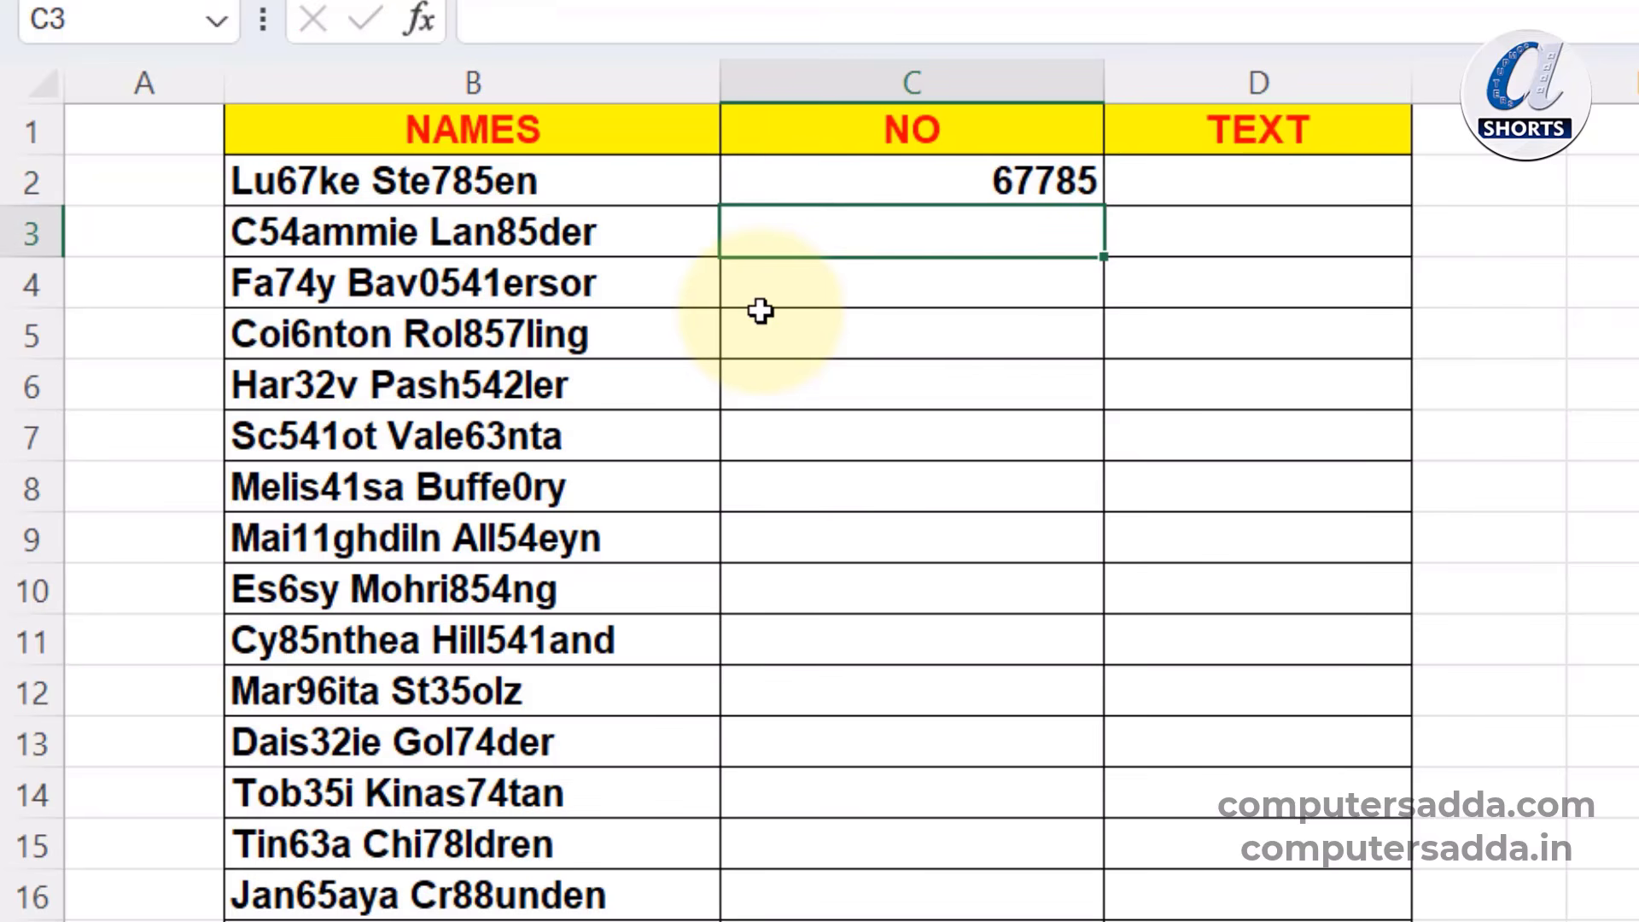
{"action": "key", "text": "ctrl+e"}
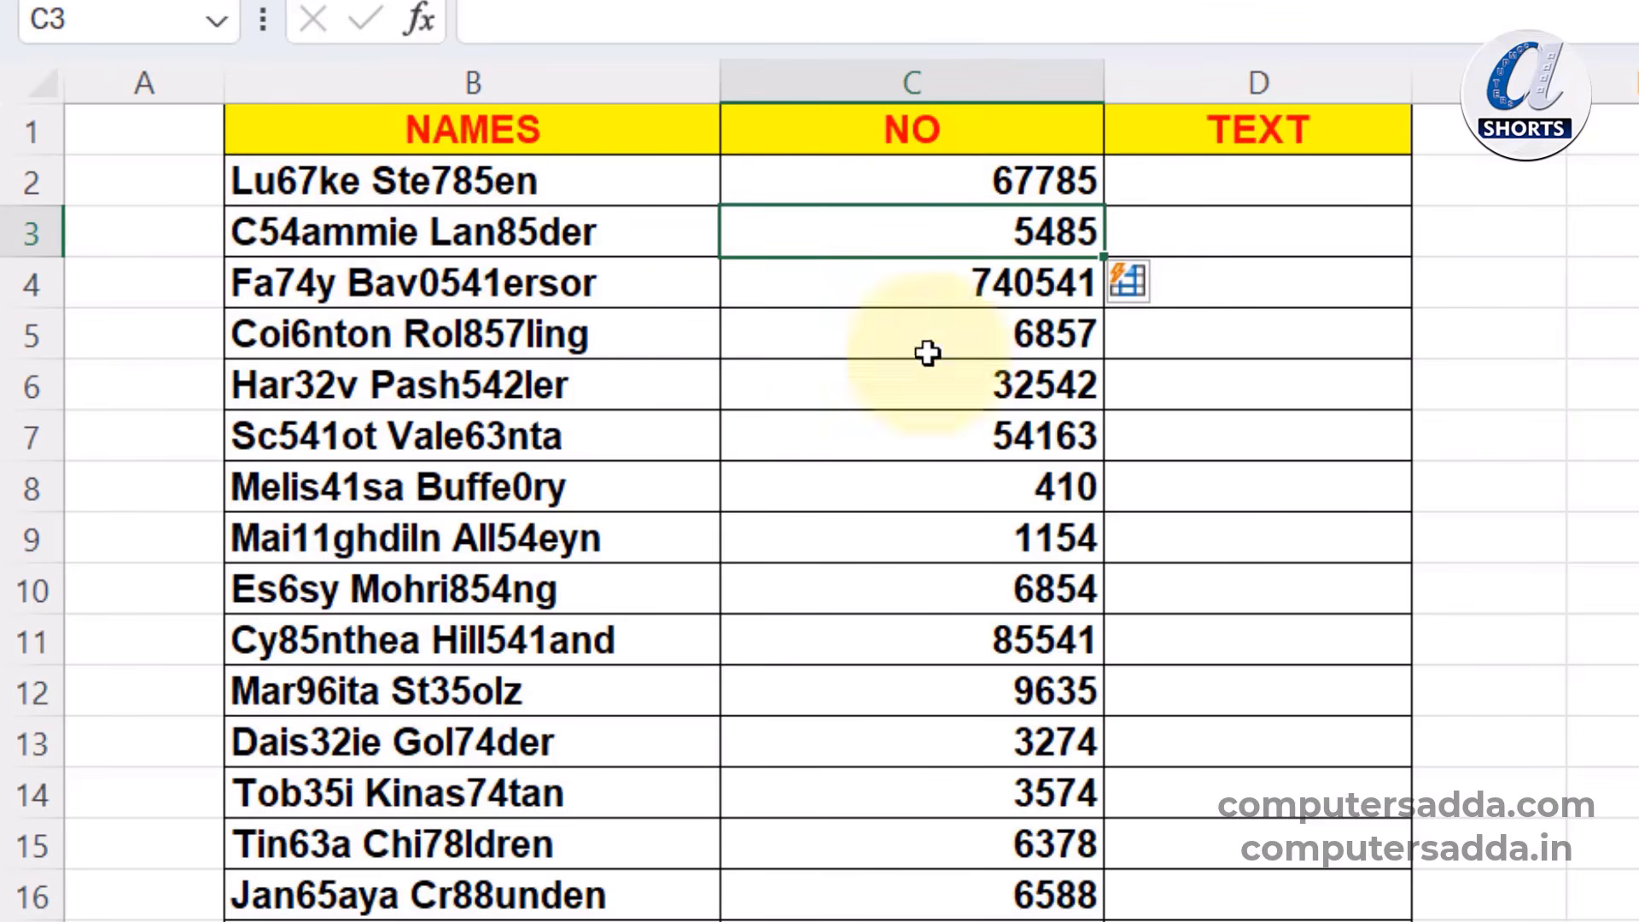
- Enter the B2 name in capitals without digits in D2, Flash Fill the TEXT column, and widen column D
{"action": "double_click", "coordinate": [1286, 179]}
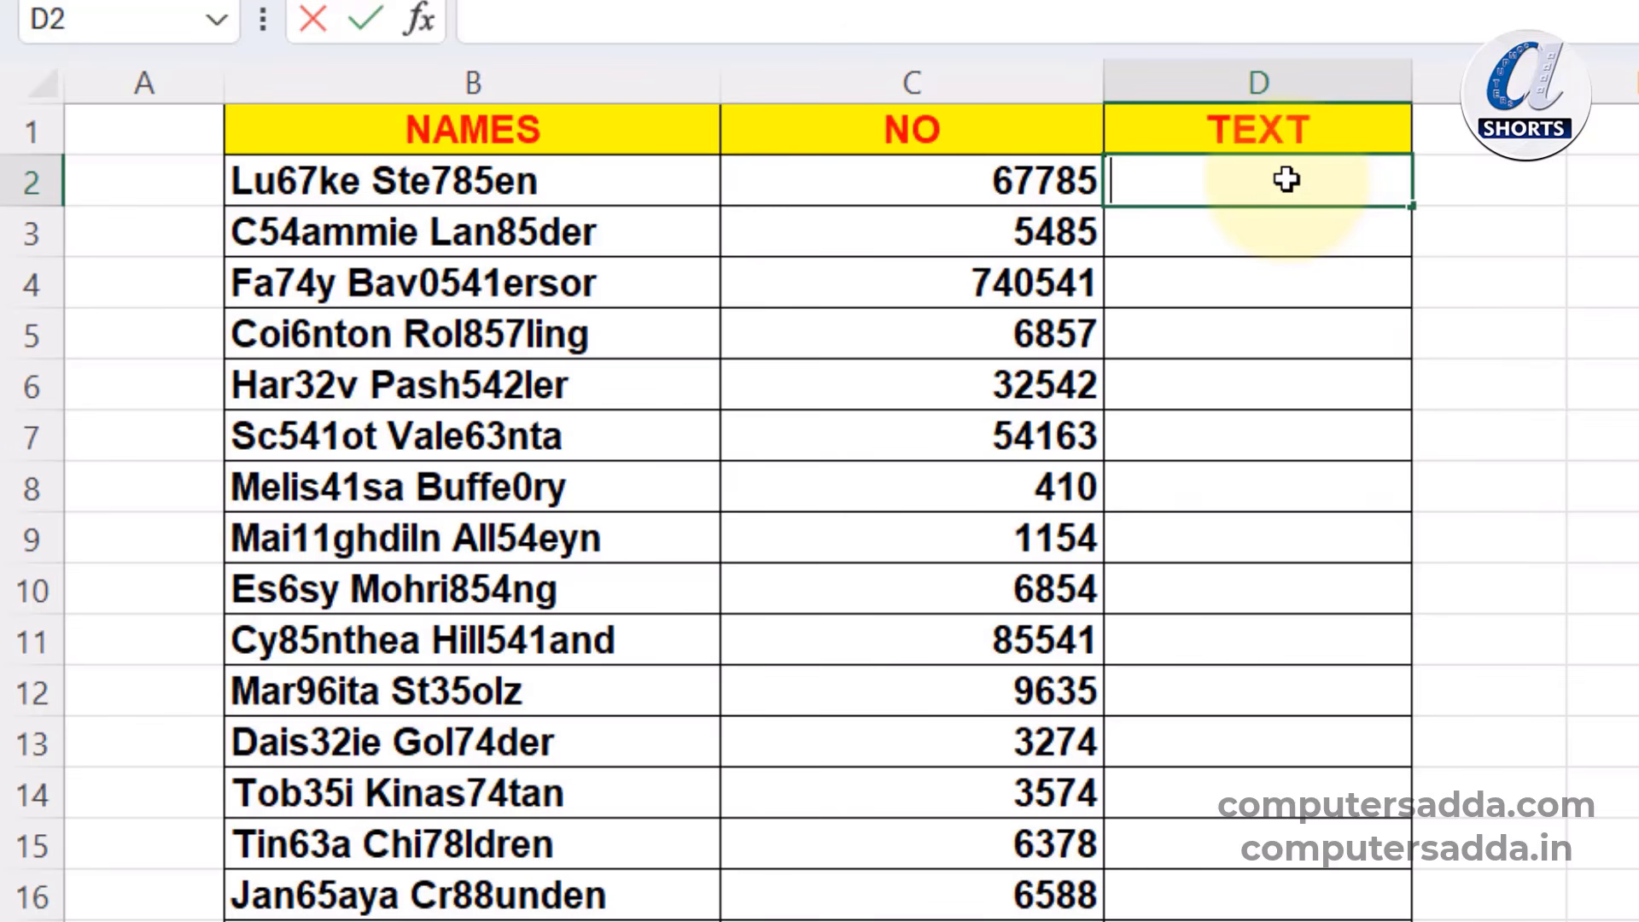
{"action": "type", "text": "LUKE STEEN"}
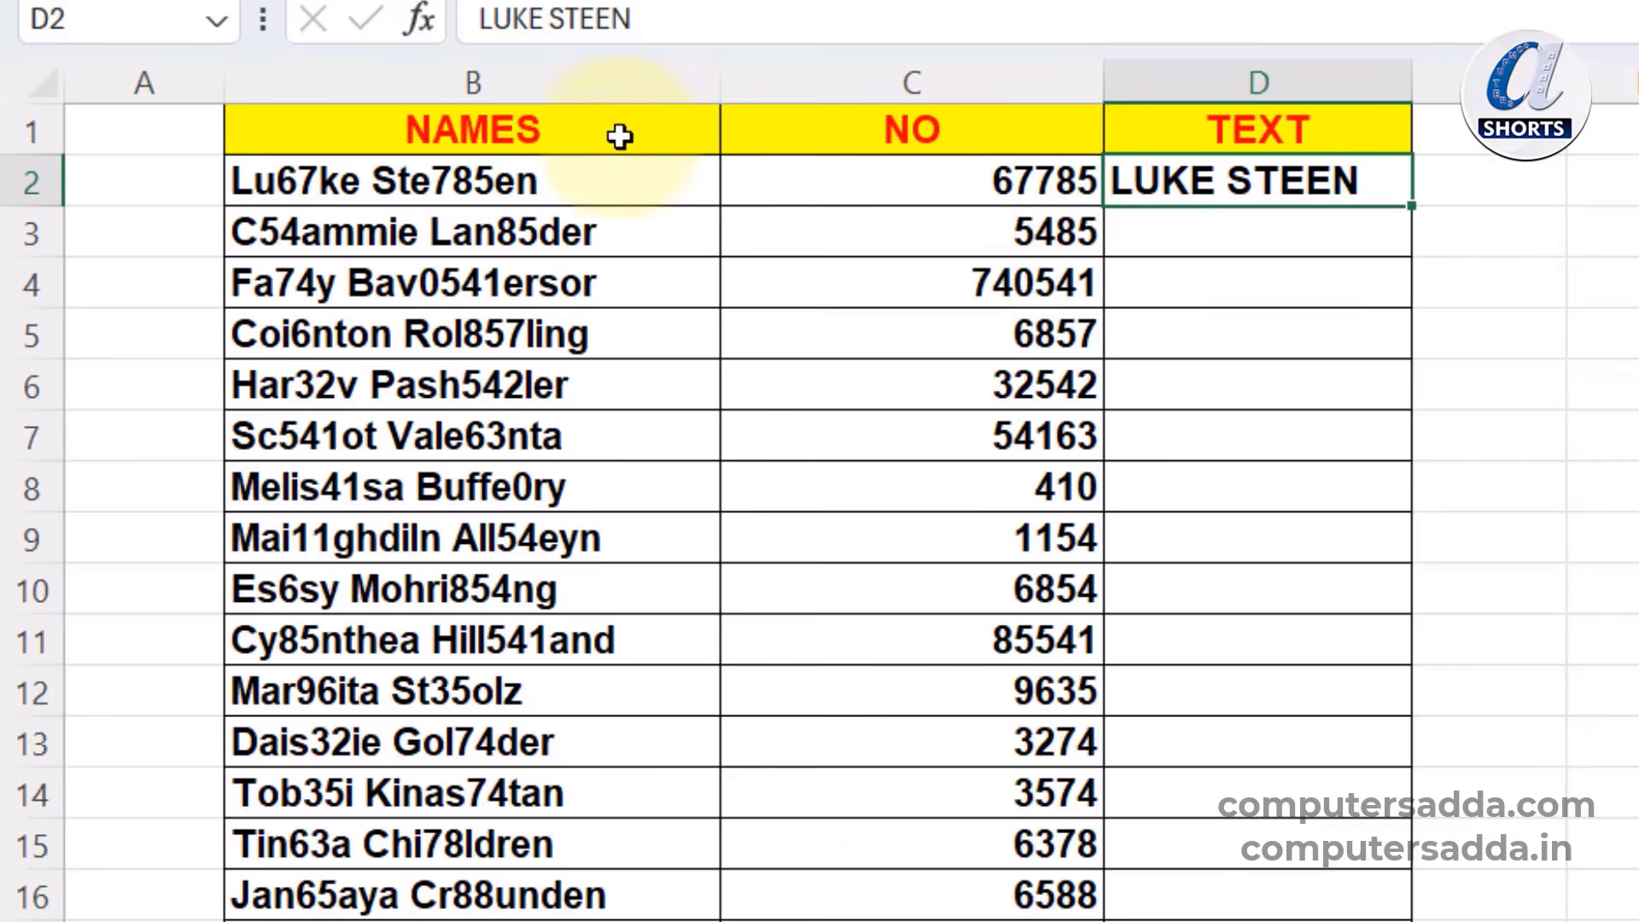
{"action": "left_click", "coordinate": [1235, 226]}
{"action": "key", "text": "ctrl+e"}
{"action": "left_click_drag", "start_coordinate": [1413, 81], "coordinate": [1567, 80]}
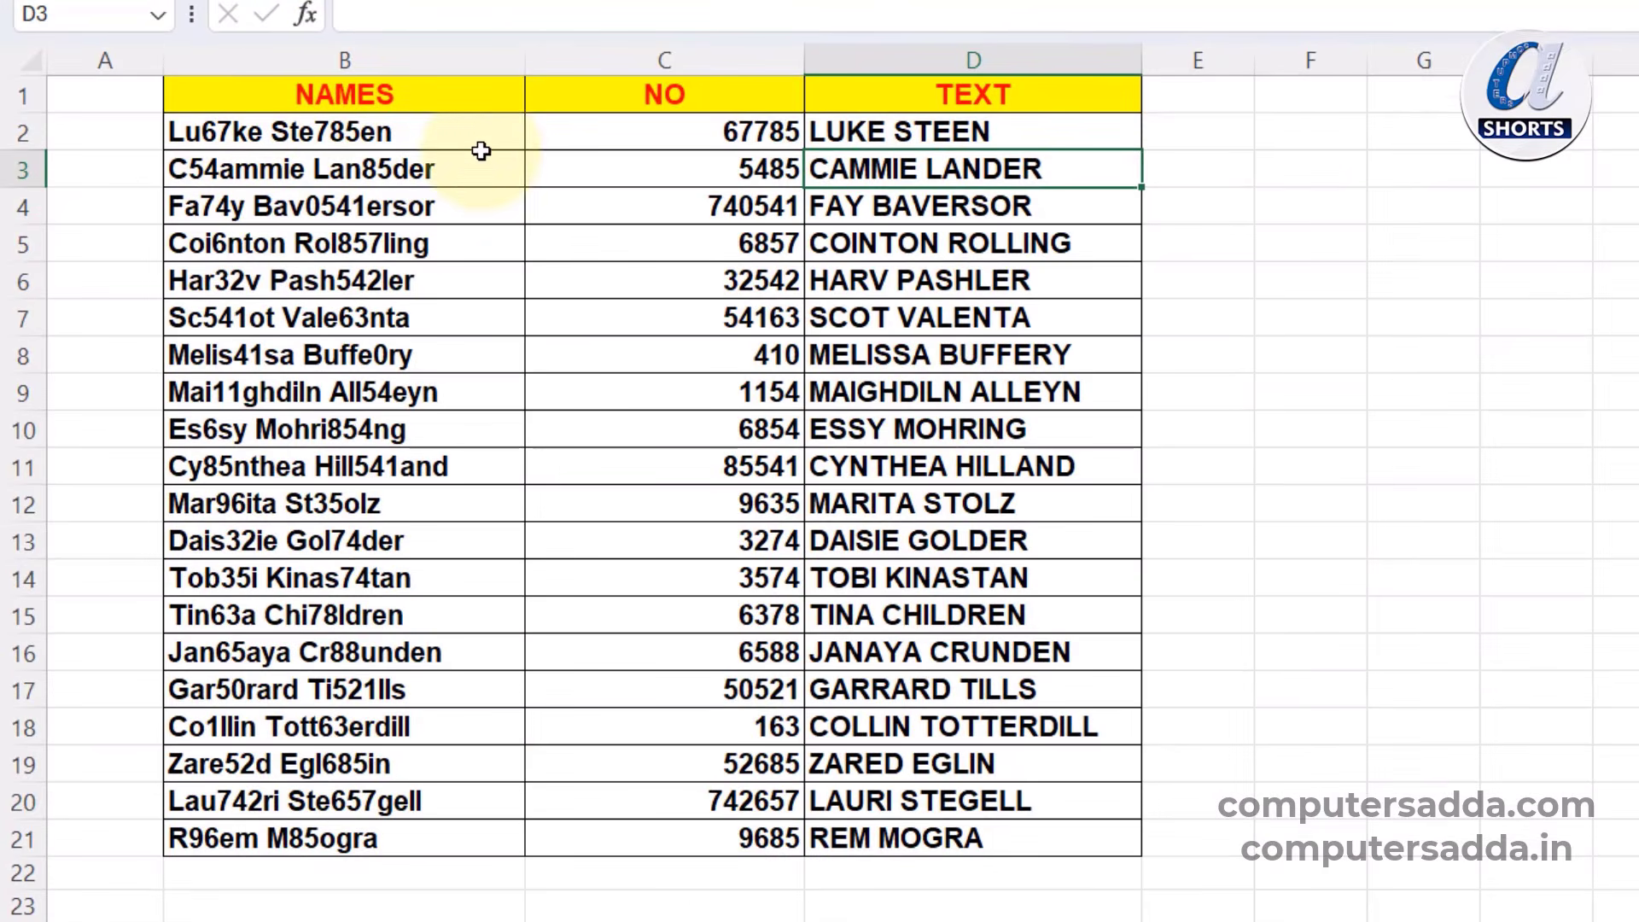
{"action": "left_click_drag", "start_coordinate": [674, 128], "coordinate": [657, 614]}
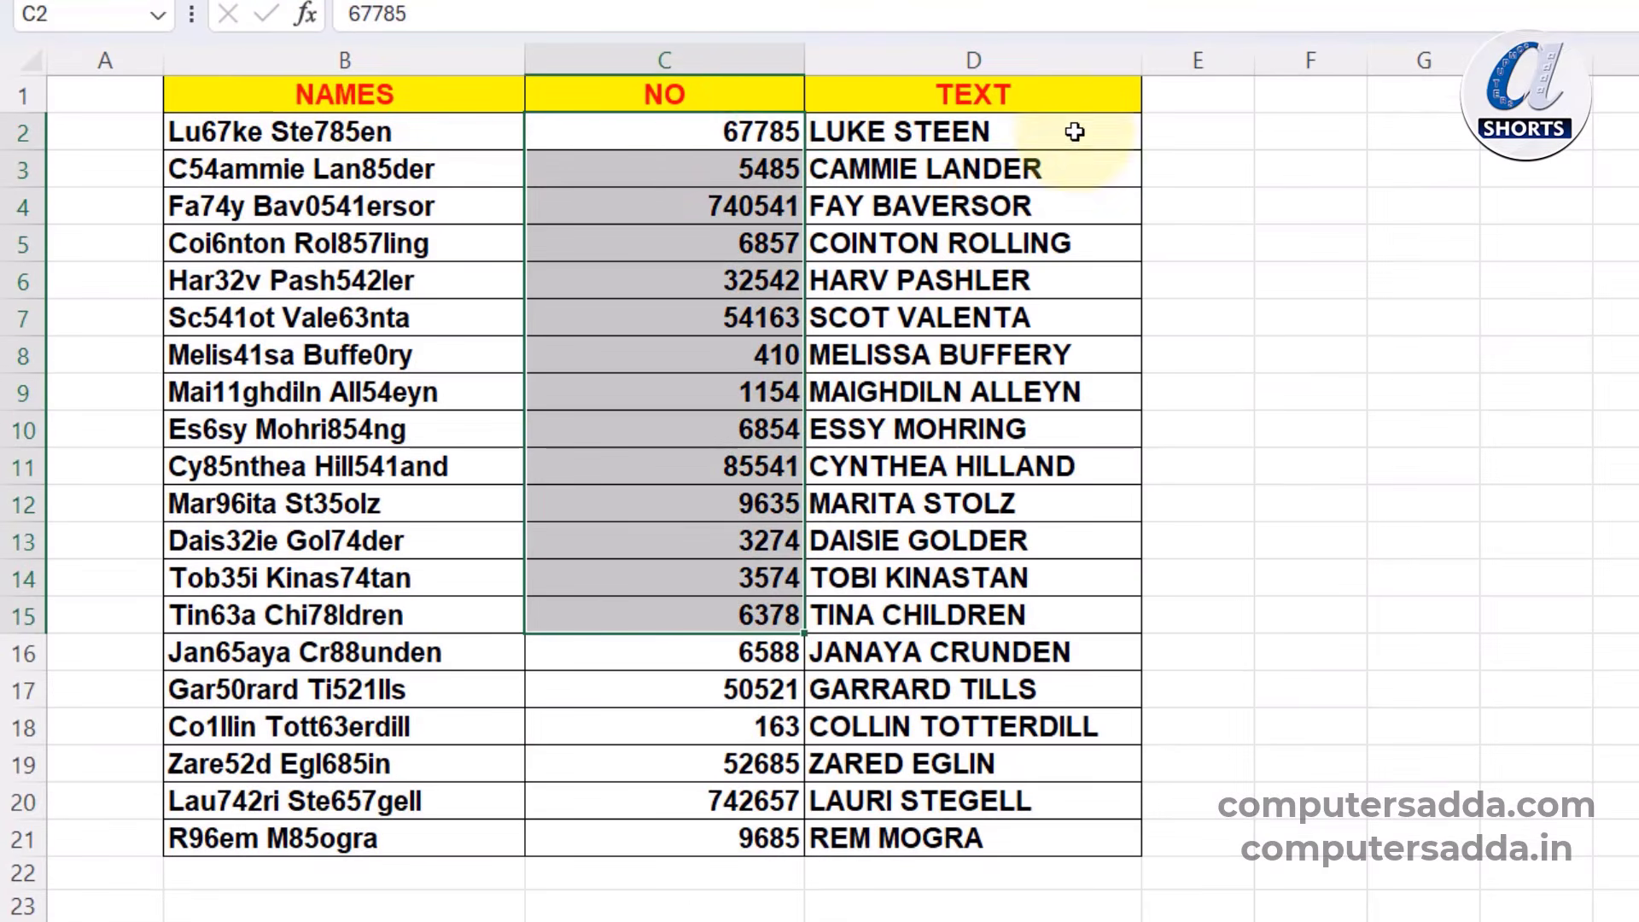
{"action": "left_click_drag", "start_coordinate": [1074, 132], "coordinate": [1143, 857]}
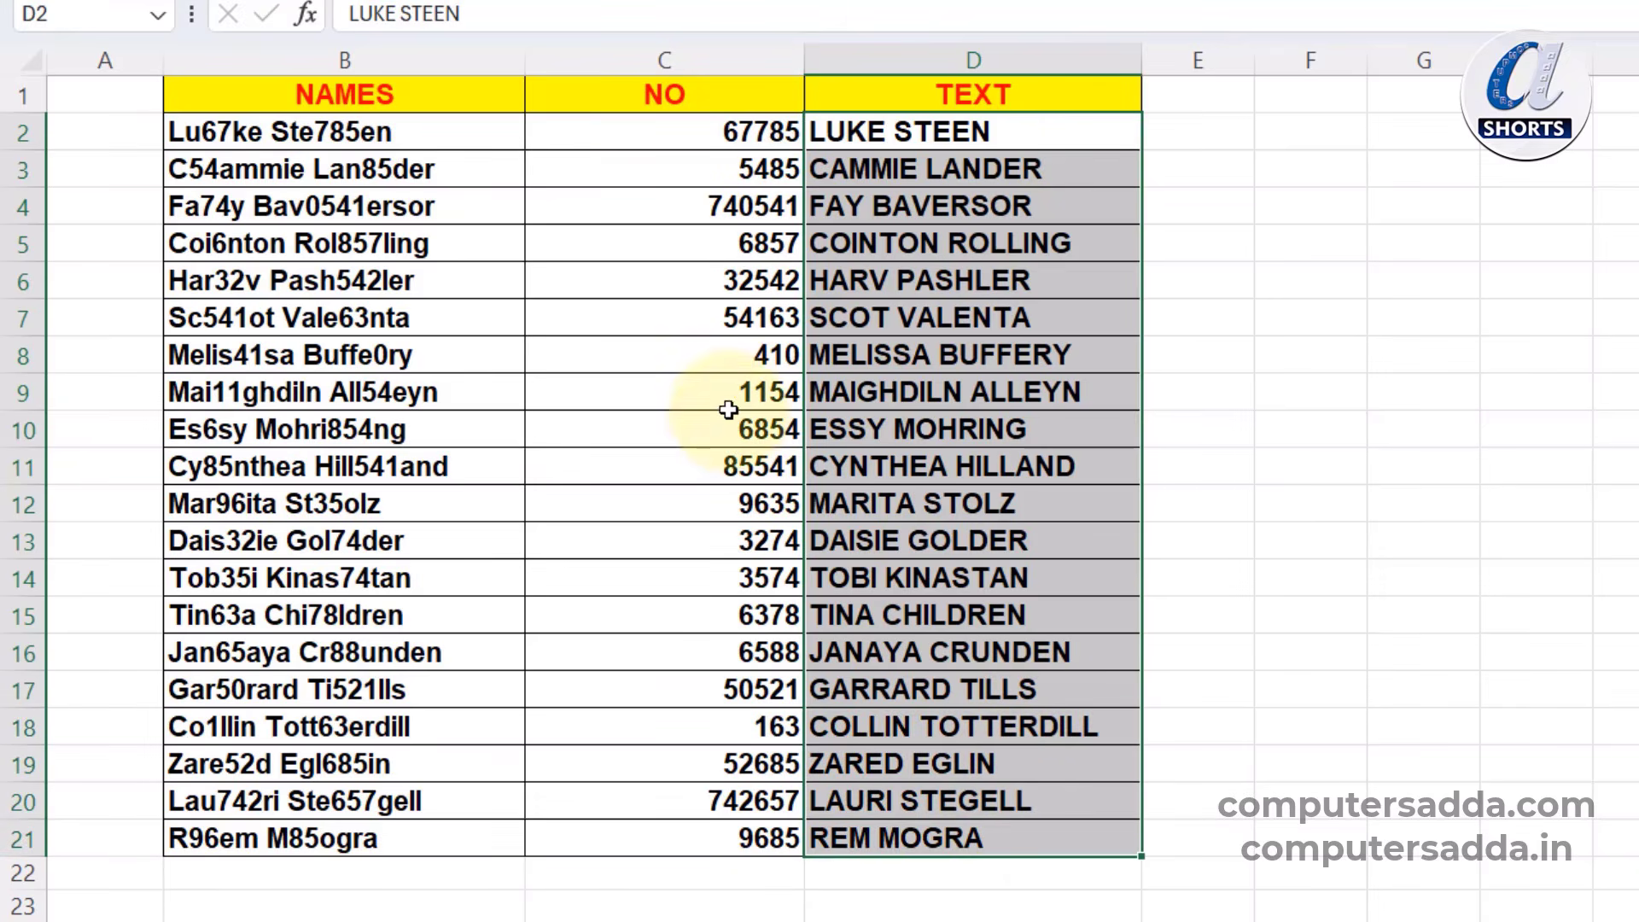
{"action": "left_click", "coordinate": [1314, 466]}
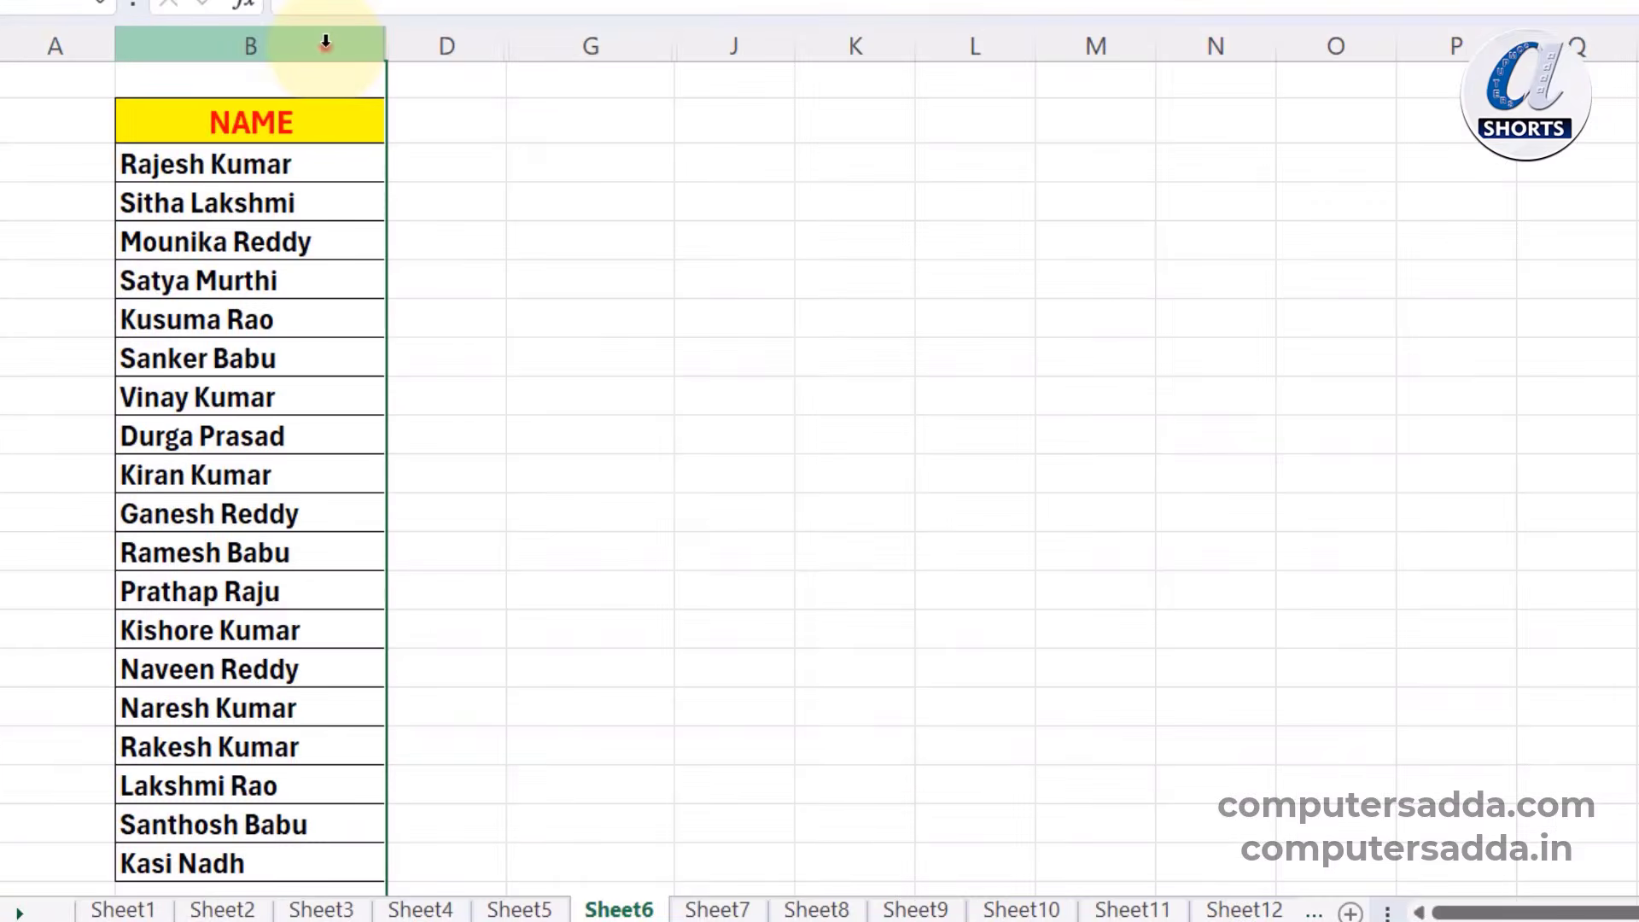
- Unhide the LOWER CASE column and the second NAME and UPPER CASE columns on Sheet6
{"action": "left_click", "coordinate": [325, 41]}
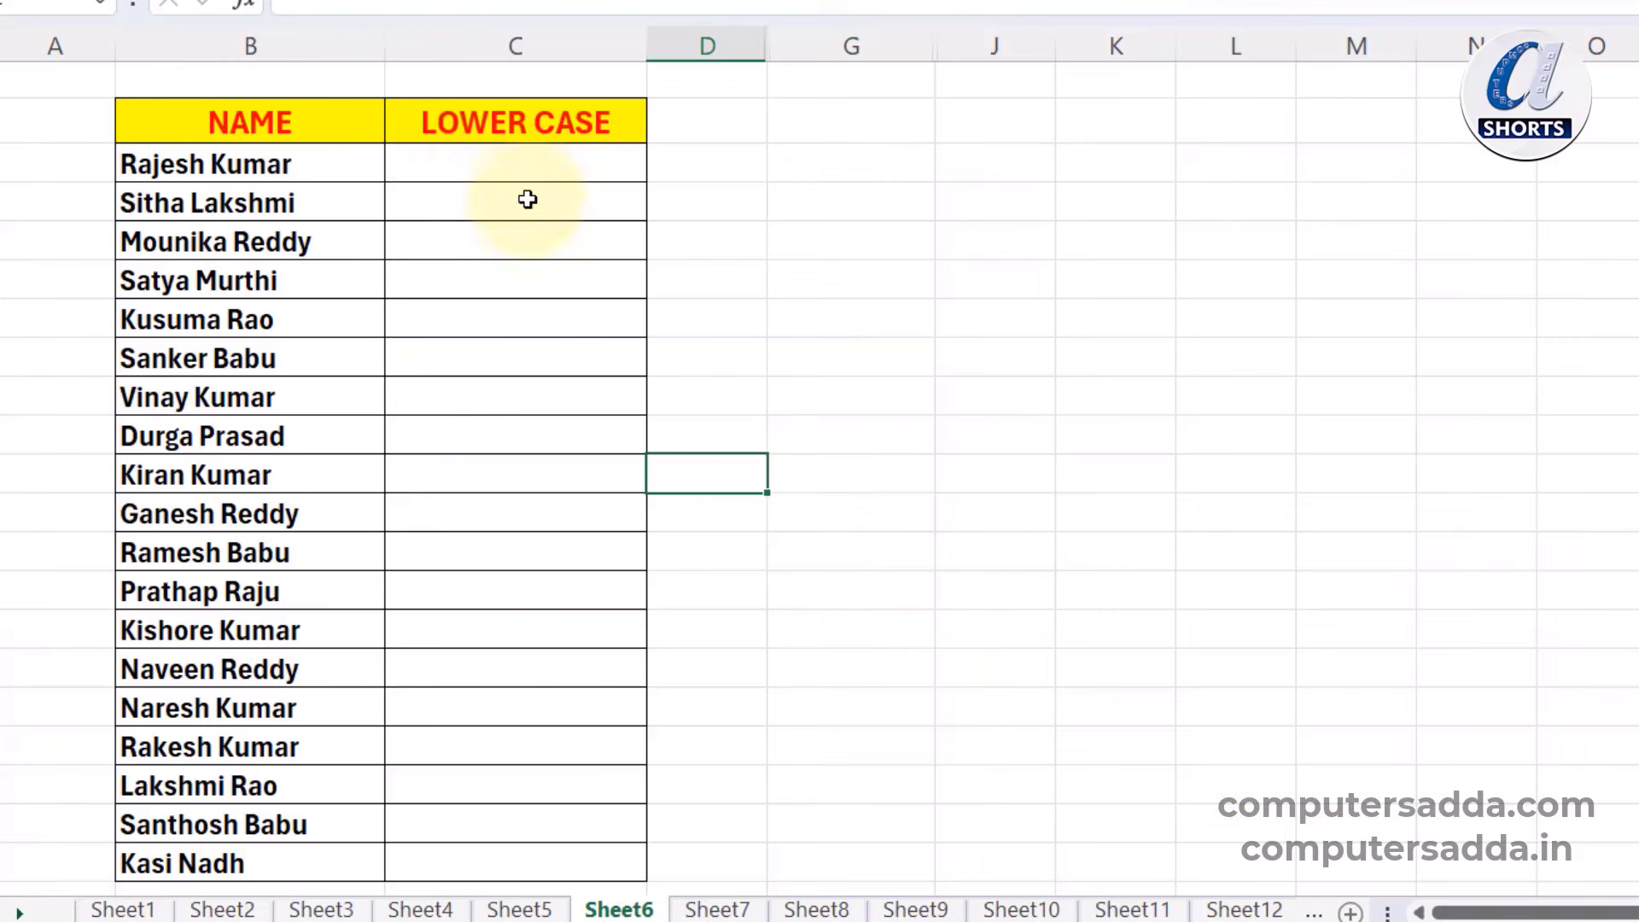
{"action": "left_click_drag", "start_coordinate": [462, 164], "coordinate": [463, 838]}
{"action": "left_click_drag", "start_coordinate": [1075, 165], "coordinate": [1037, 871]}
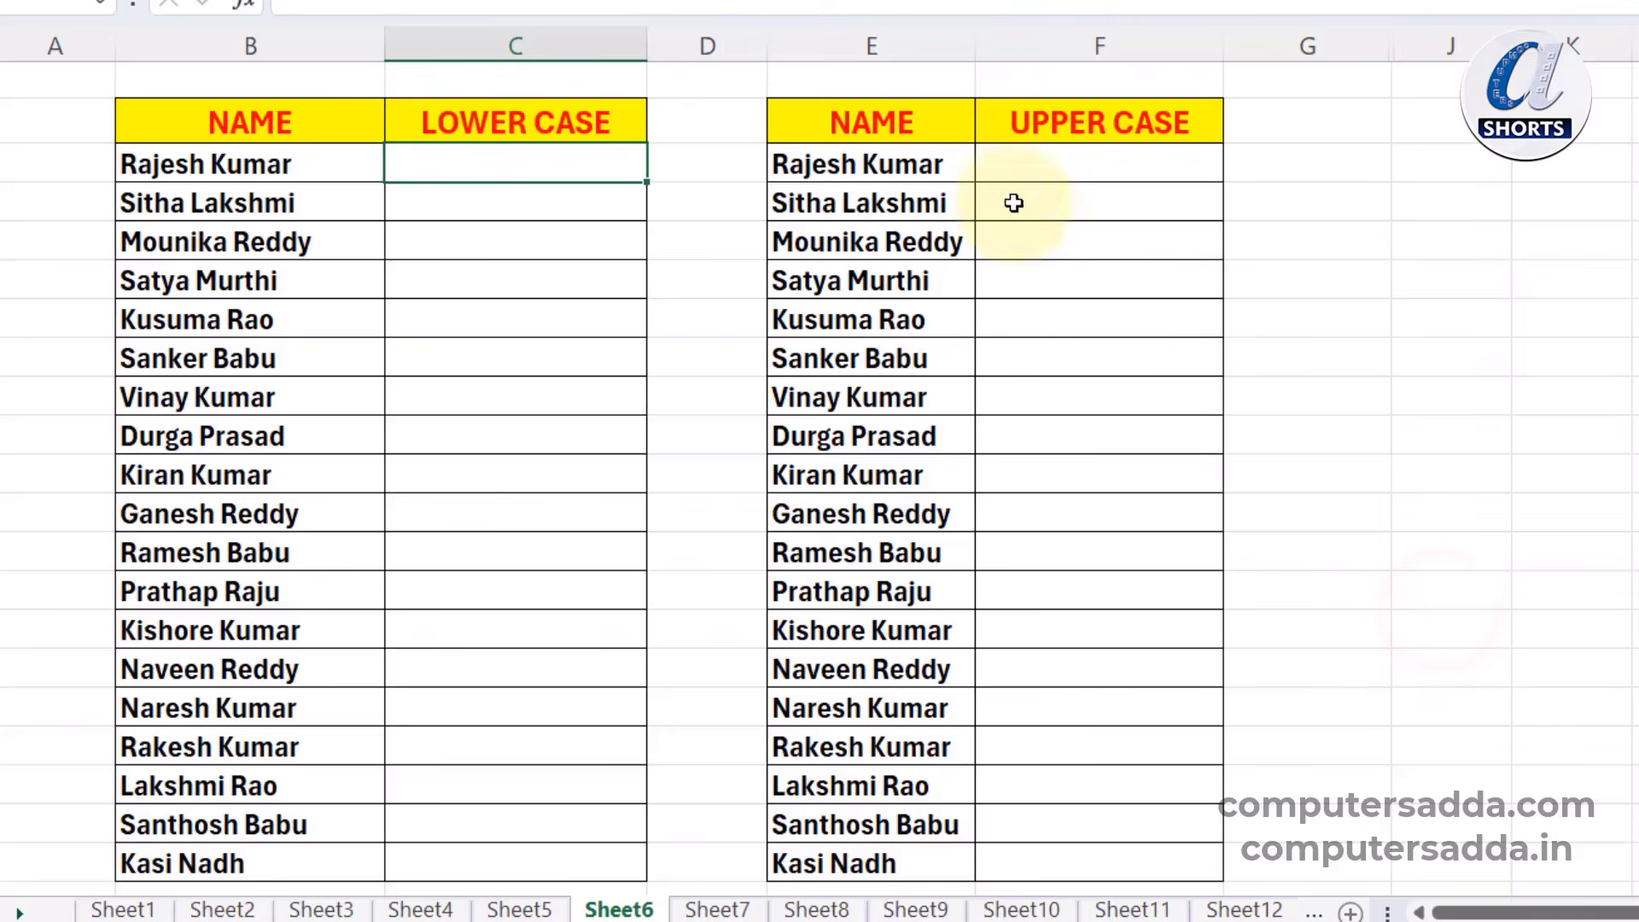
{"action": "left_click", "coordinate": [598, 161]}
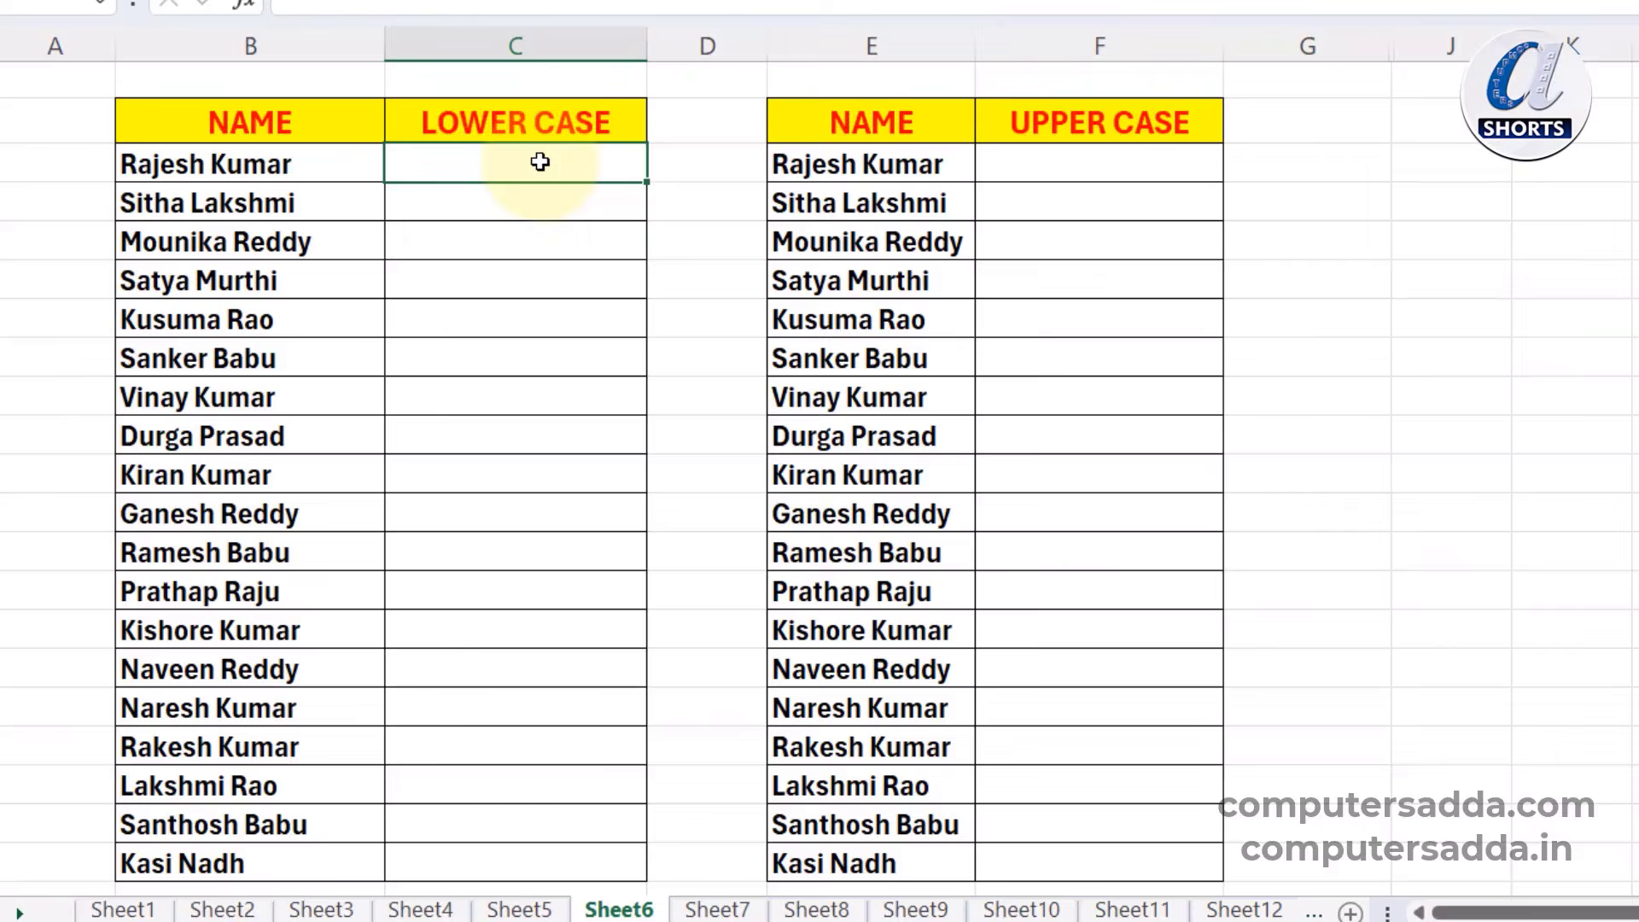
{"action": "left_click_drag", "start_coordinate": [539, 162], "coordinate": [632, 397]}
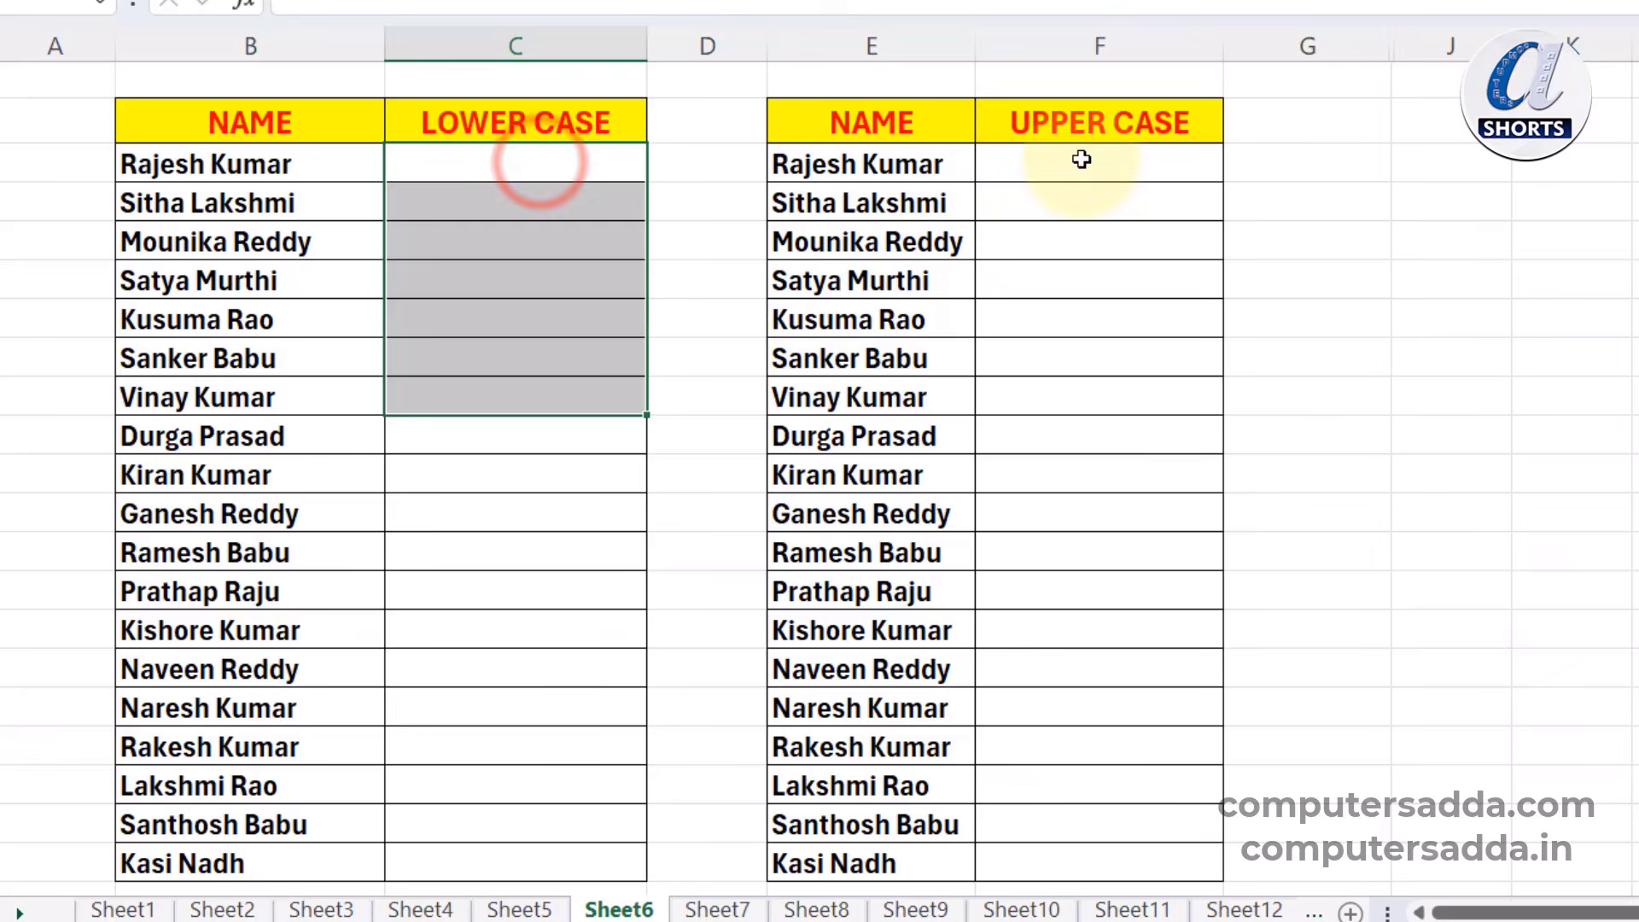
{"action": "left_click_drag", "start_coordinate": [1077, 160], "coordinate": [1072, 233]}
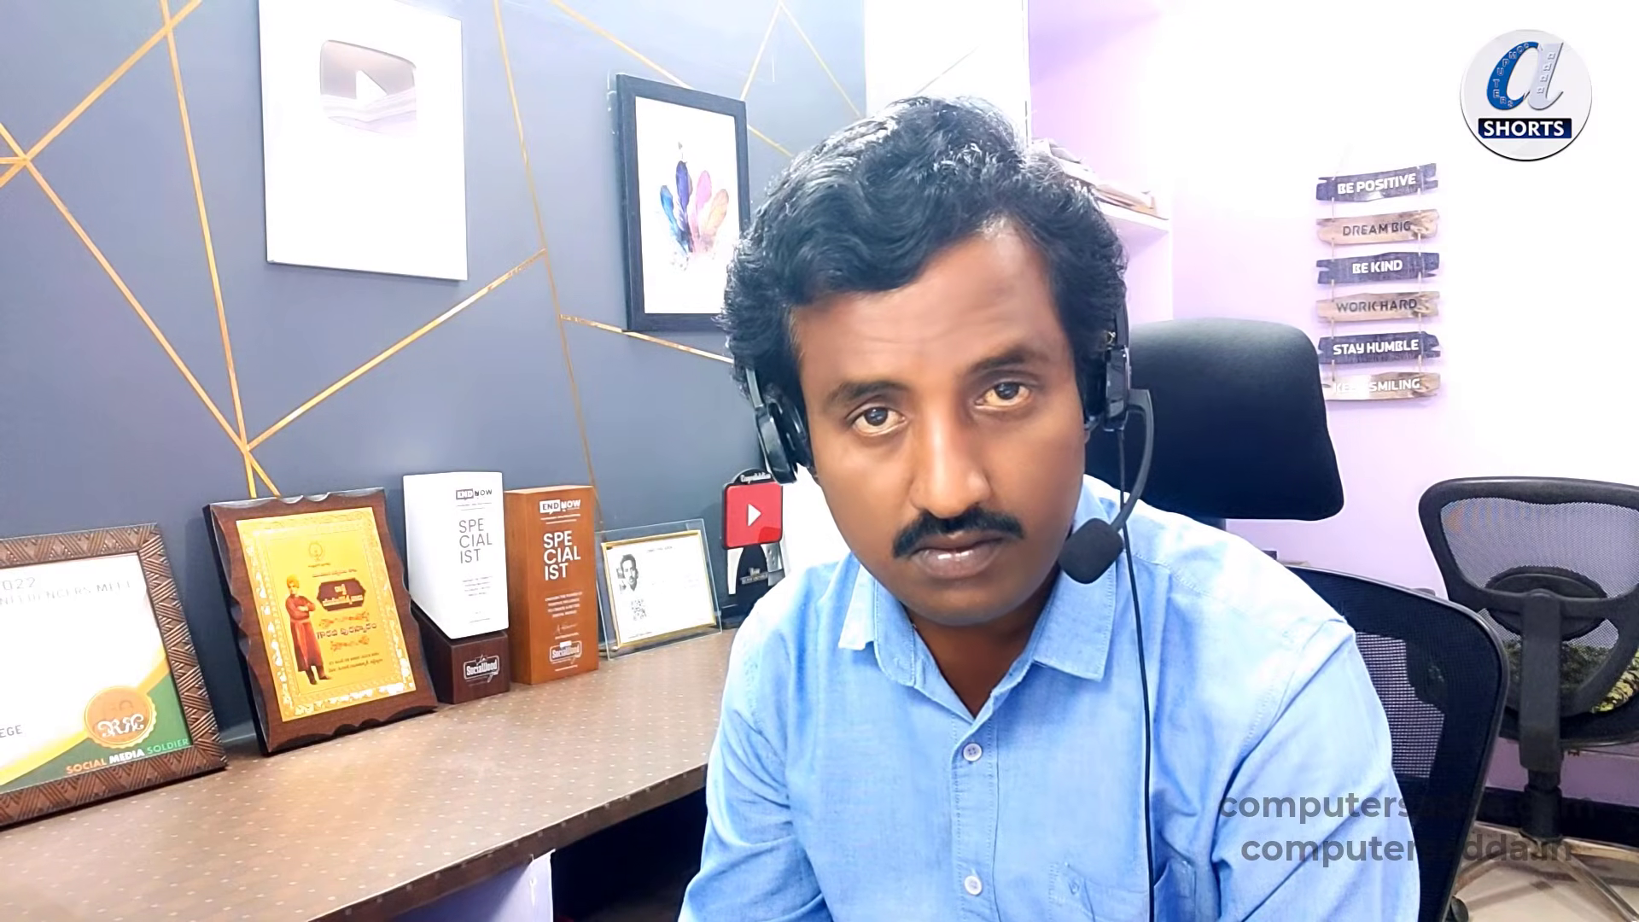
- Enter the first name entirely in lowercase beside it and Flash Fill the LOWER CASE column
{"action": "left_click", "coordinate": [486, 160]}
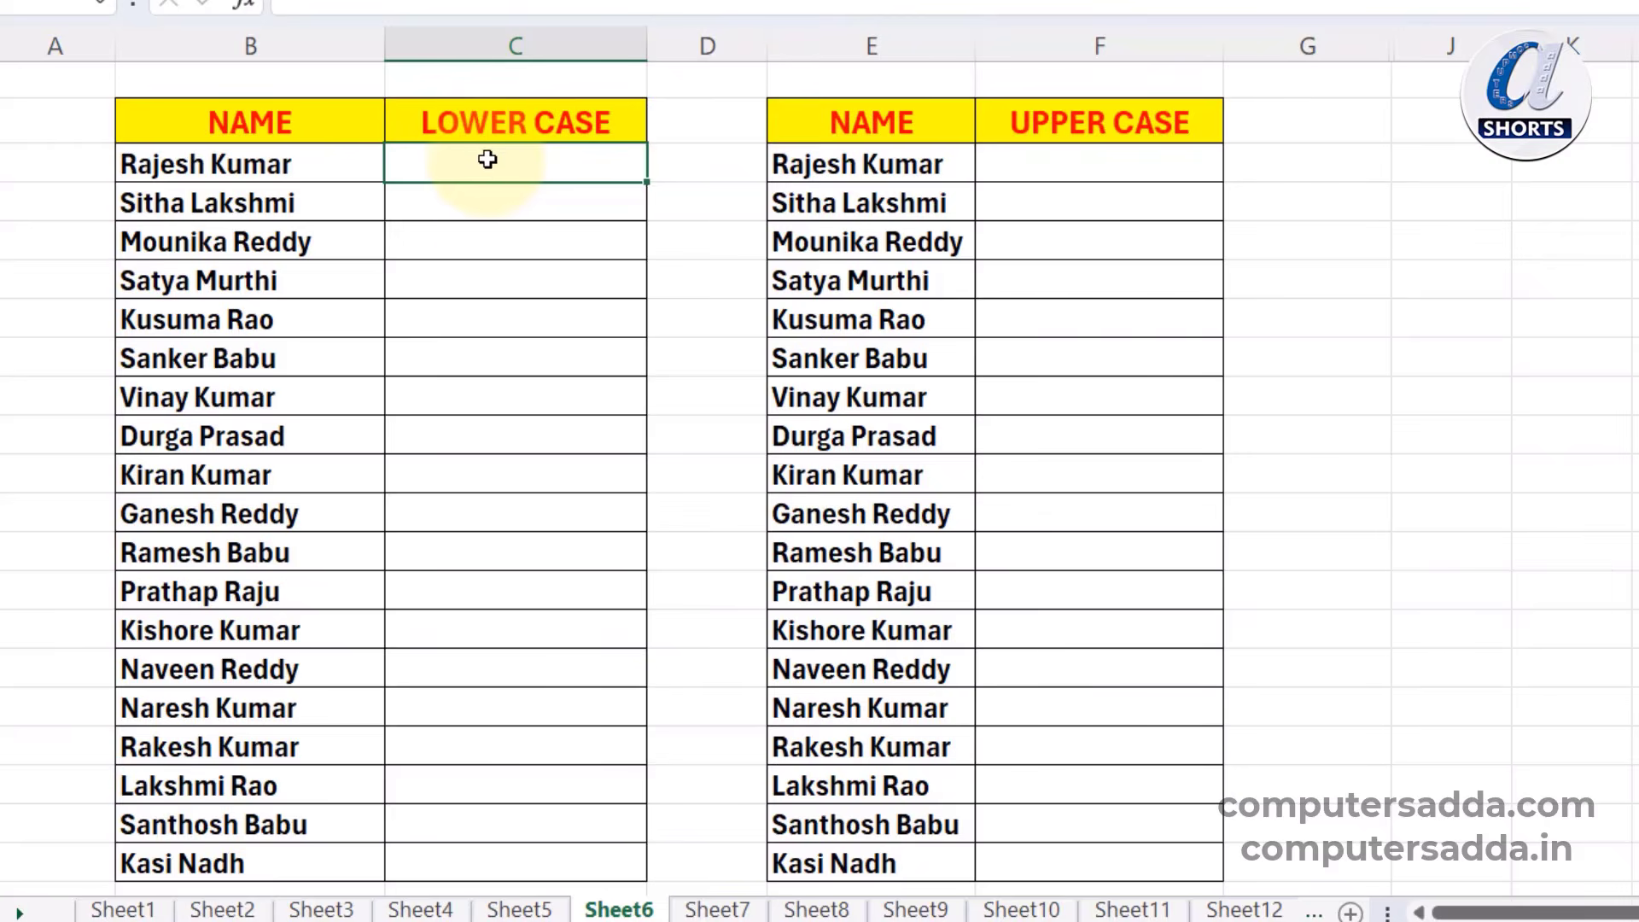
{"action": "left_click_drag", "start_coordinate": [486, 159], "coordinate": [492, 618]}
{"action": "left_click", "coordinate": [474, 155]}
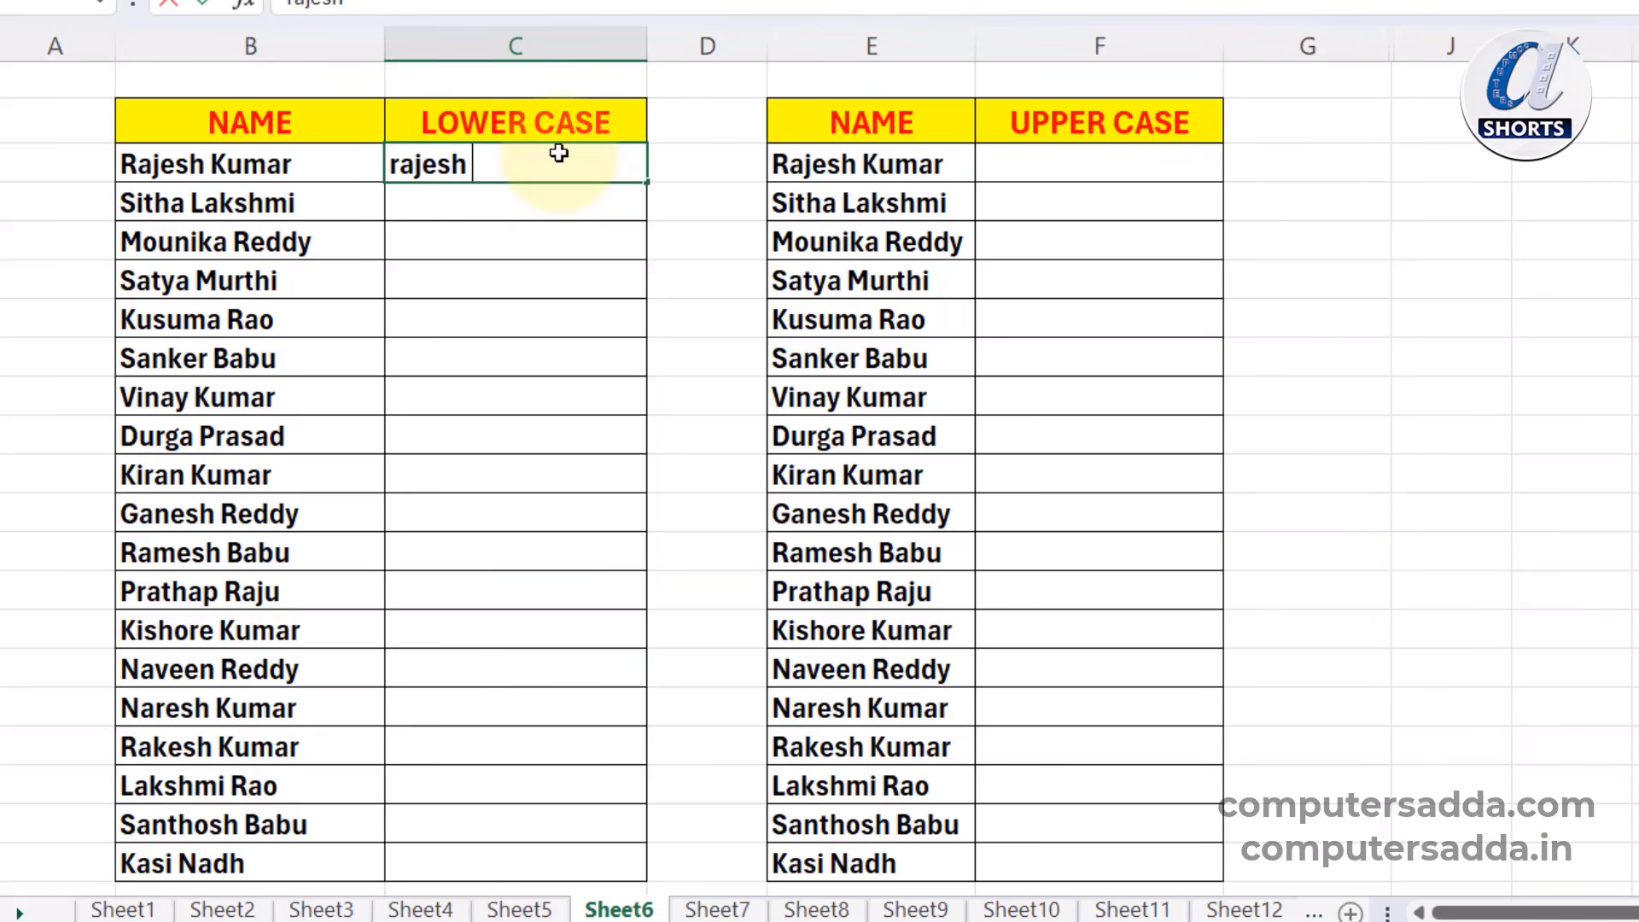
{"action": "key", "text": "Return"}
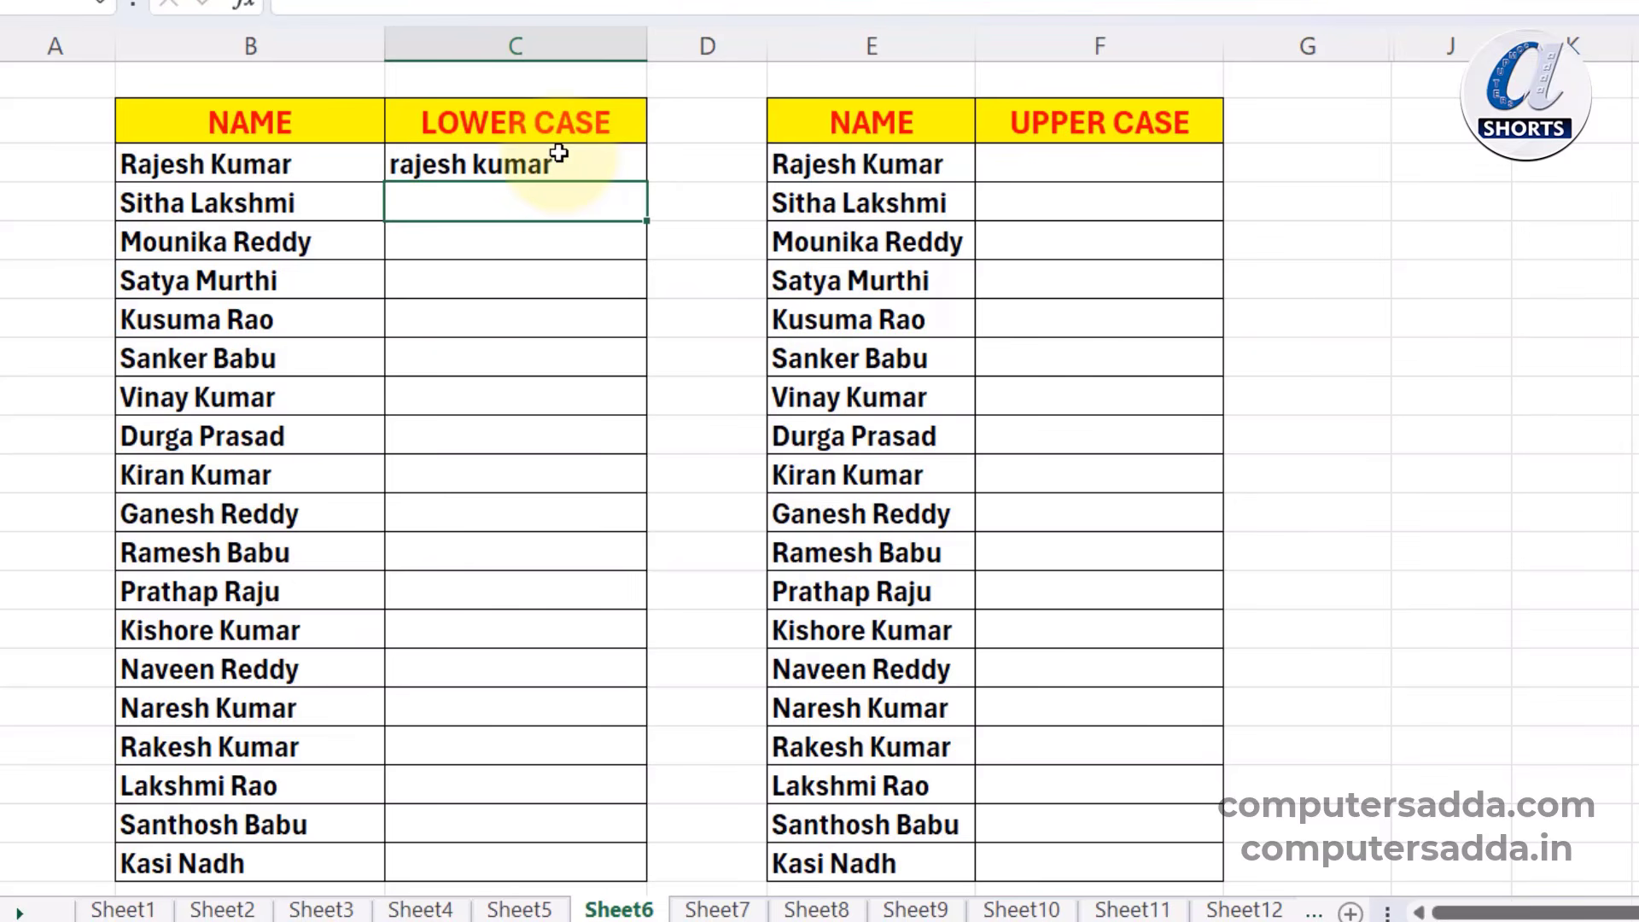
{"action": "key", "text": "ctrl+e"}
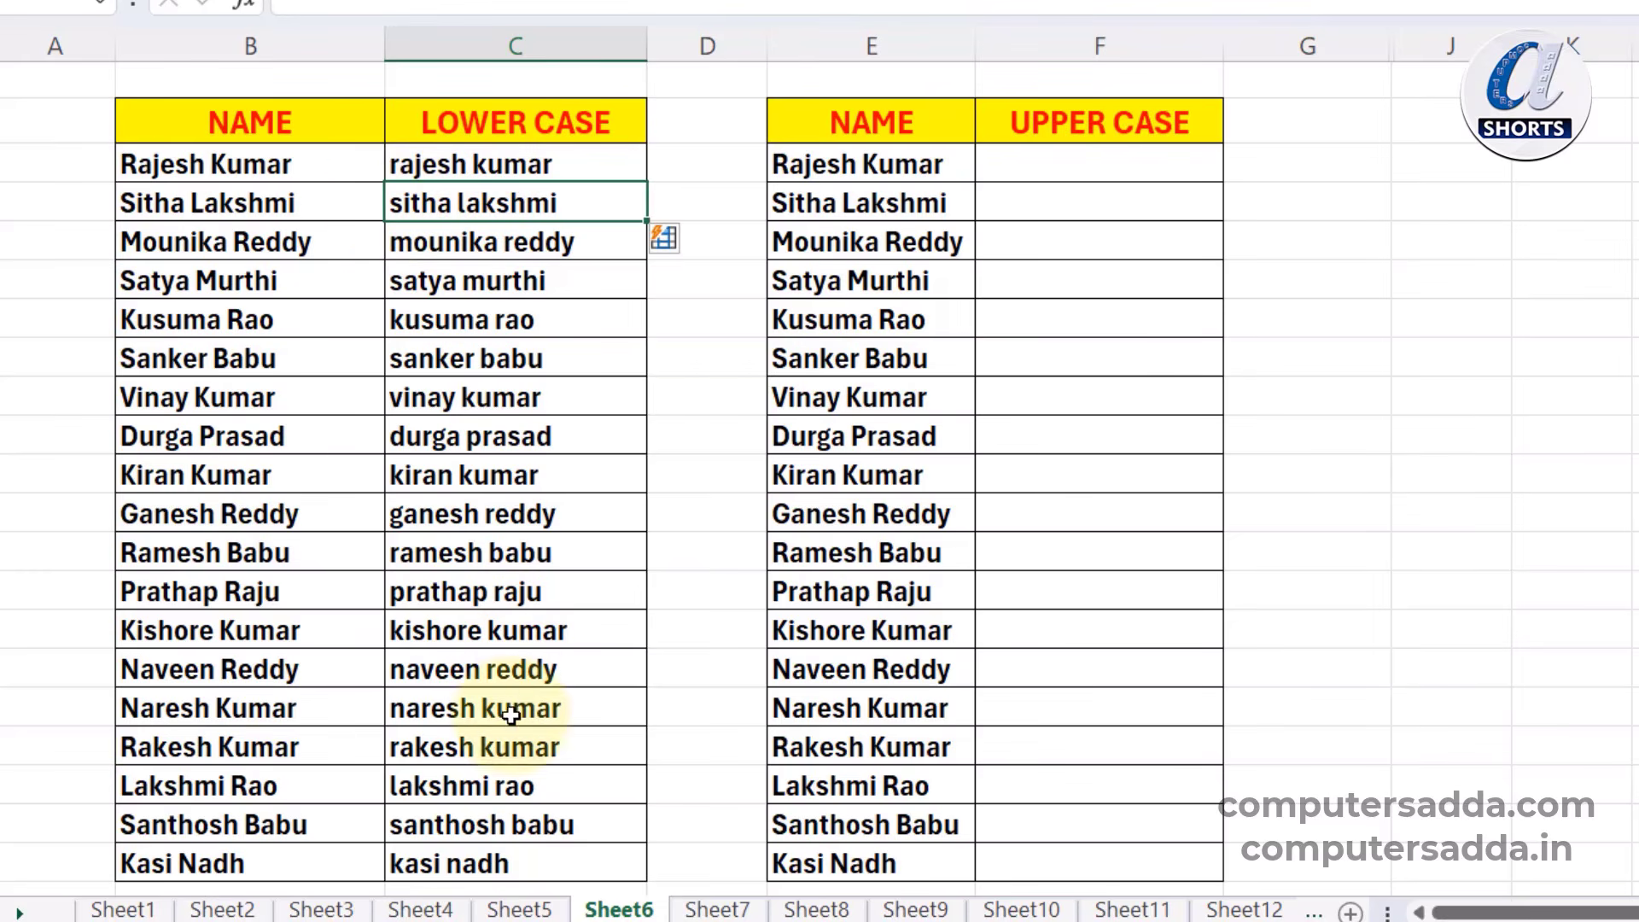
- Enter the first name entirely in capitals in column F and Flash Fill the UPPER CASE column
{"action": "left_click_drag", "start_coordinate": [1090, 165], "coordinate": [1067, 704]}
{"action": "left_click", "coordinate": [1068, 160]}
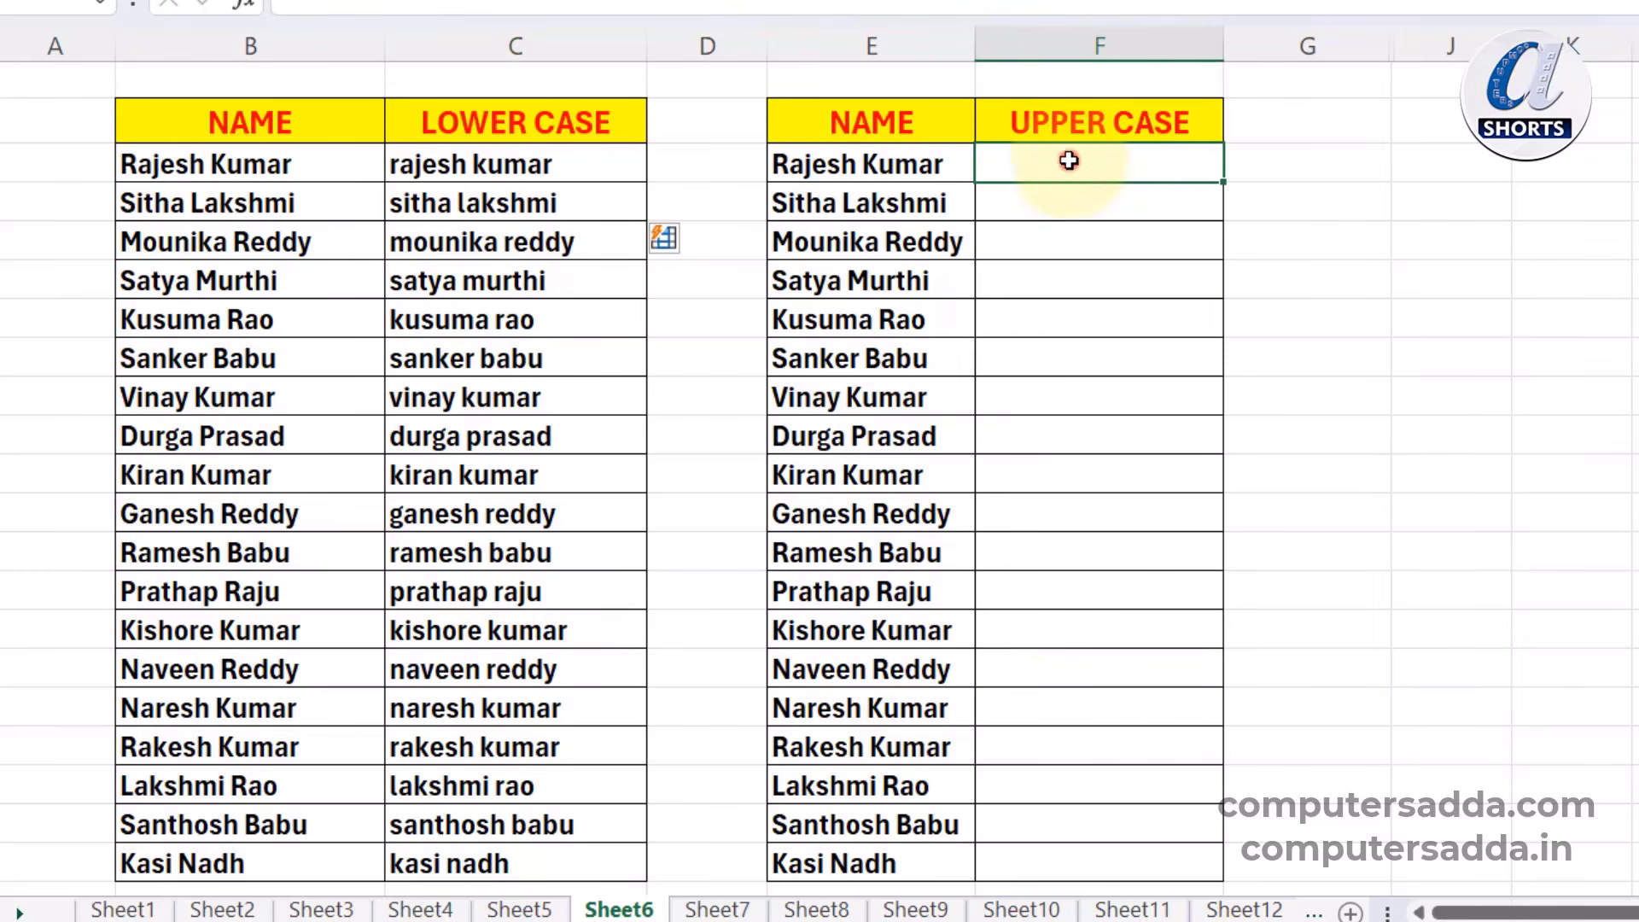
{"action": "left_click", "coordinate": [1081, 165]}
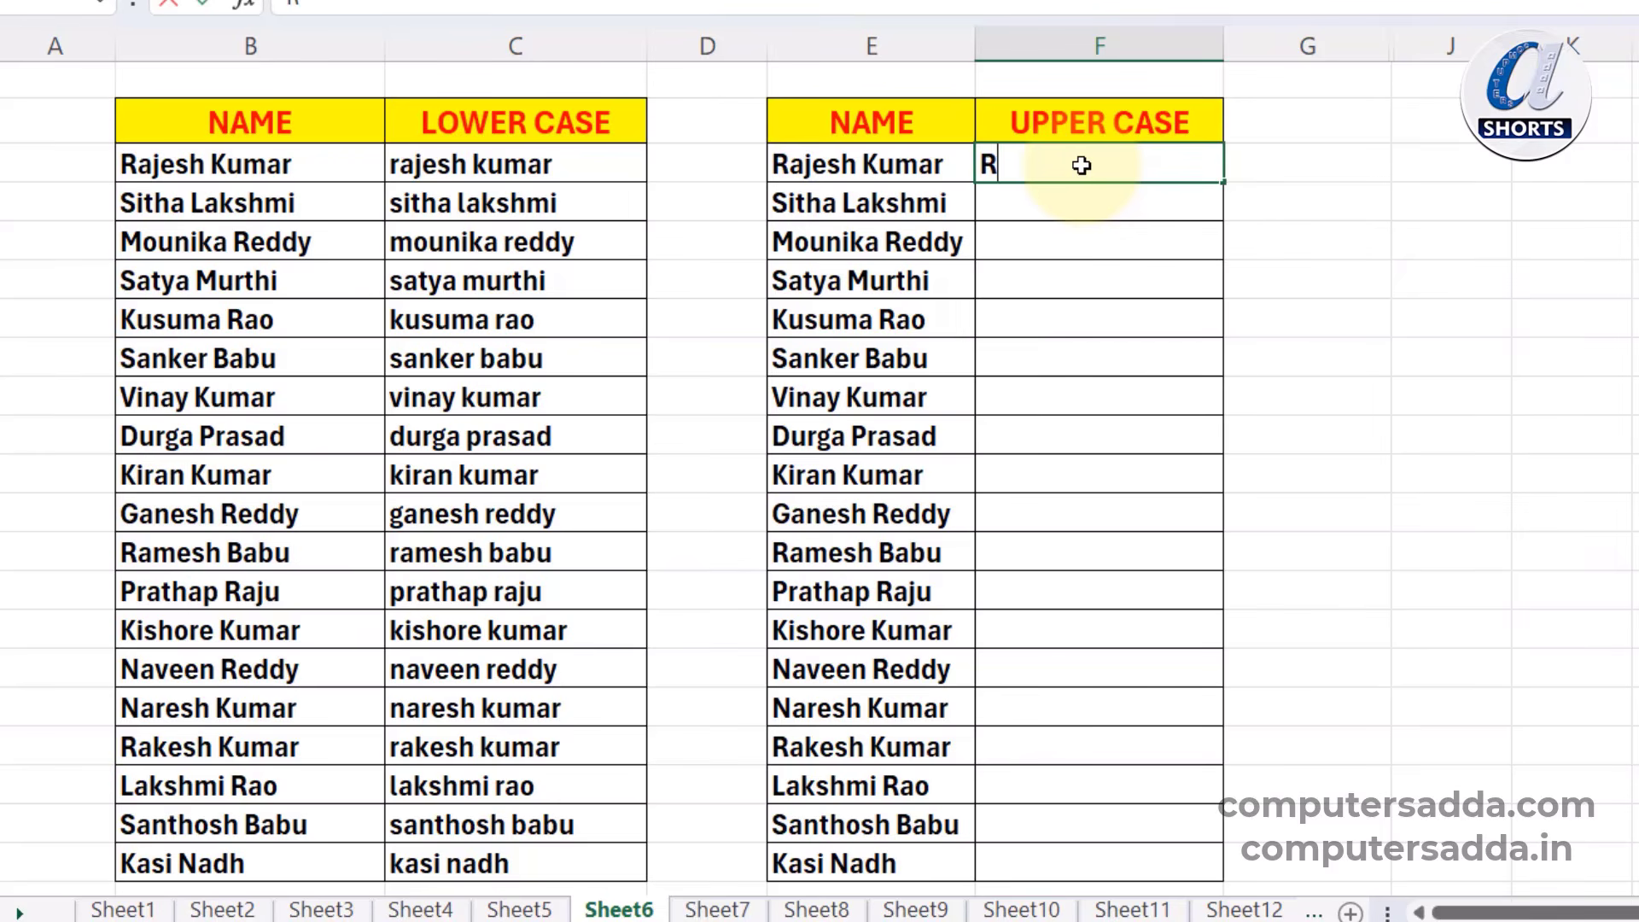
{"action": "type", "text": "RAJESH KUMAR"}
{"action": "key", "text": "Return"}
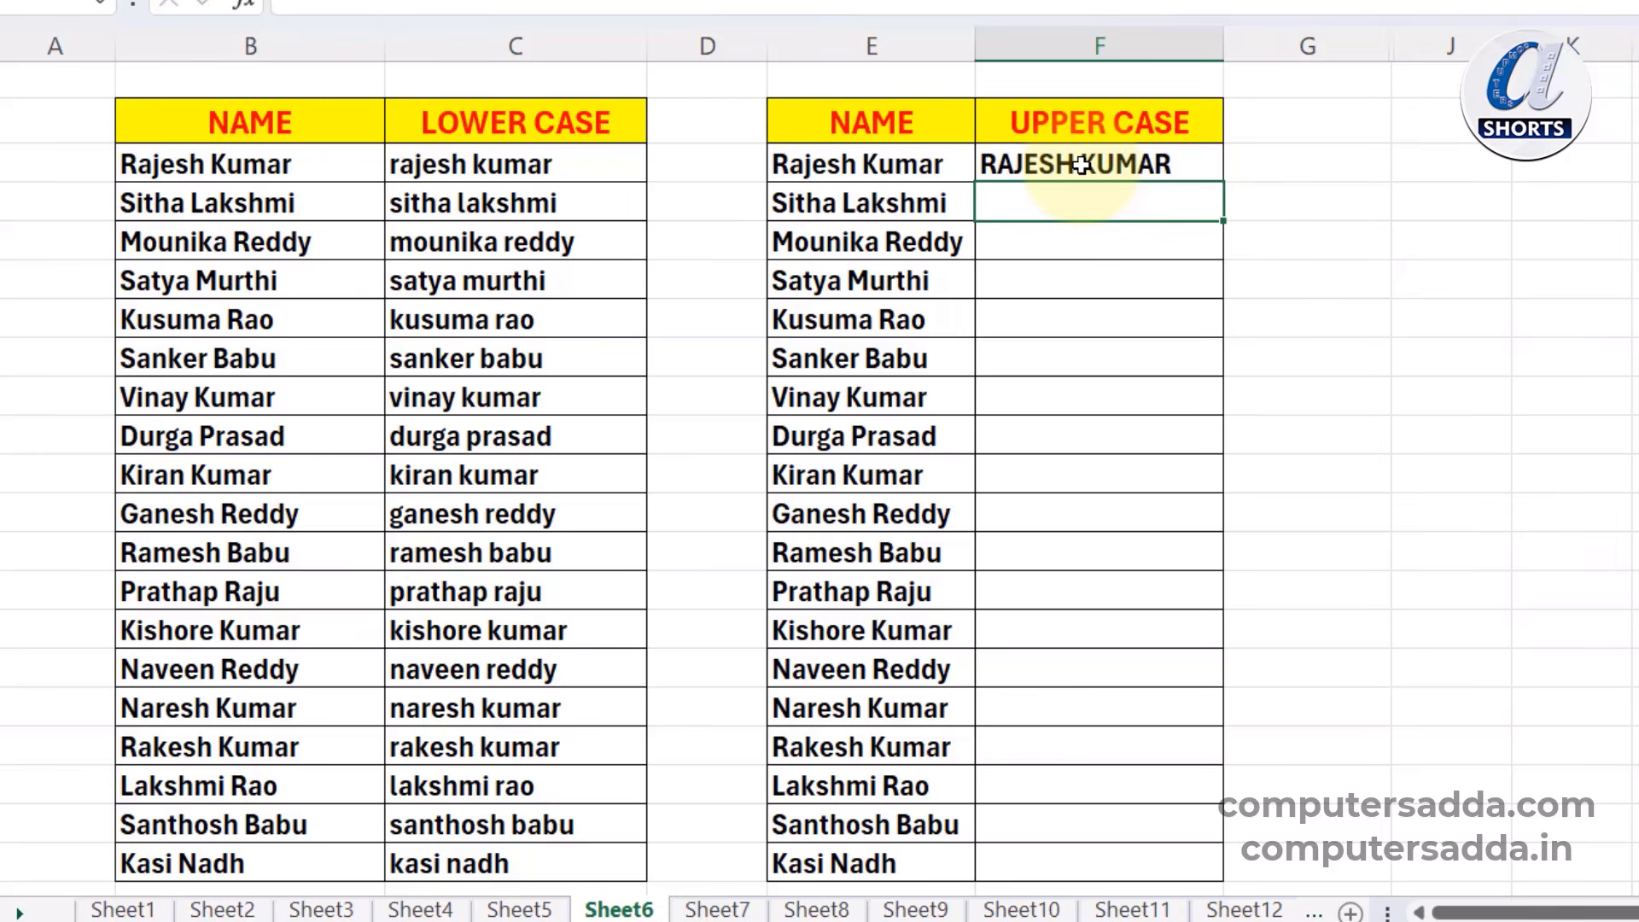
{"action": "key", "text": "ctrl+e"}
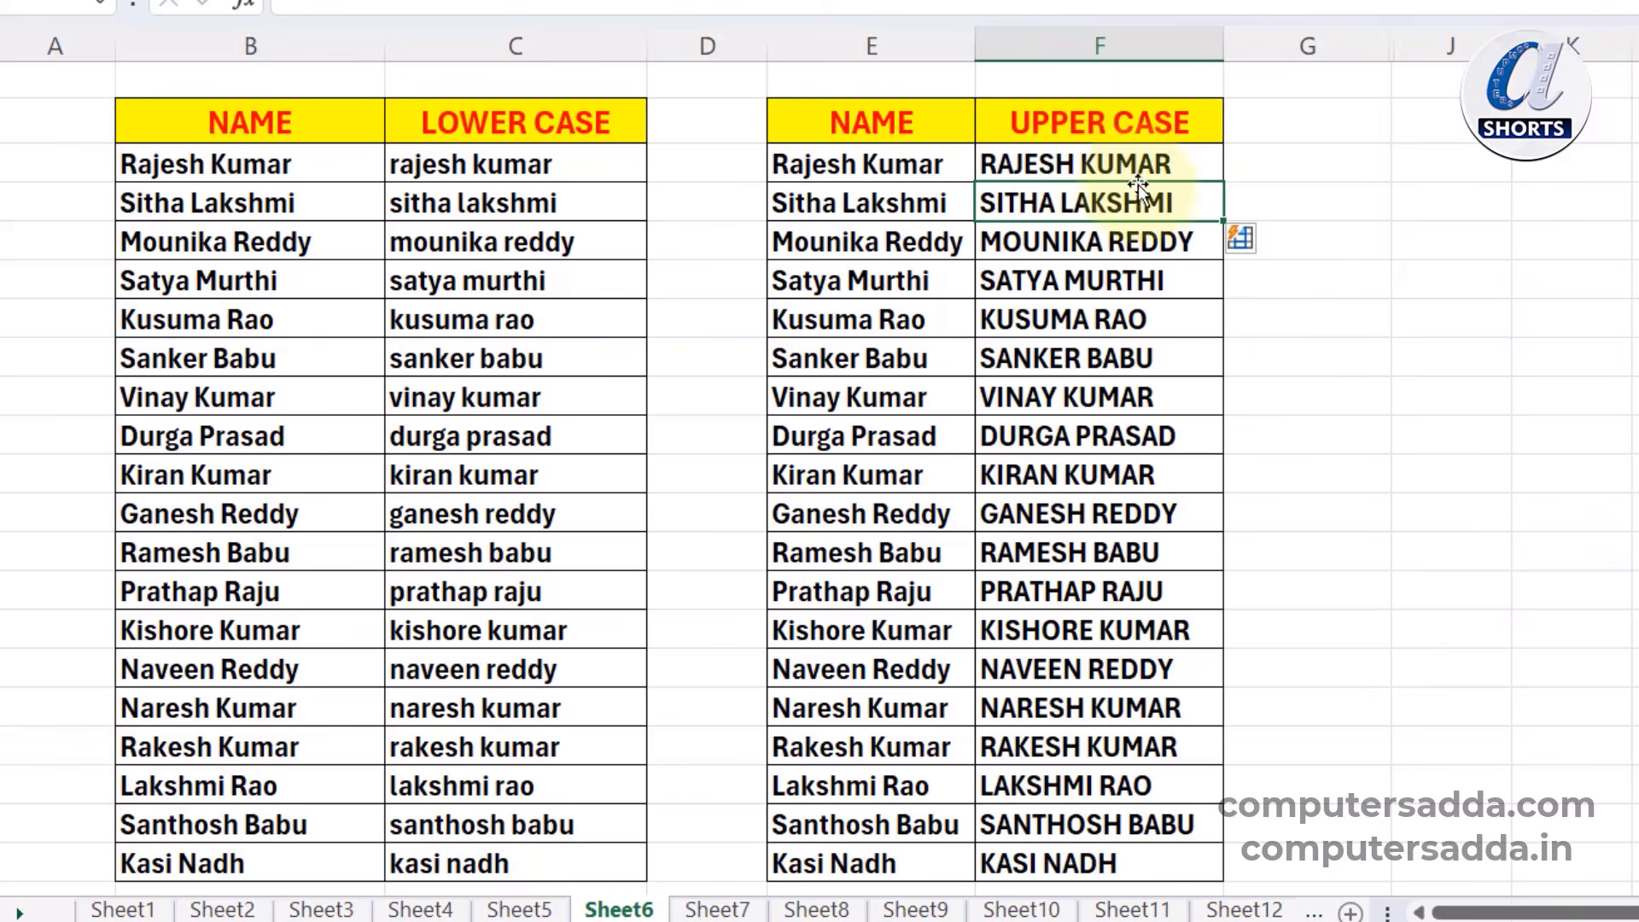
- Unhide the third NAME column and the PROPER CASE column, H and I, and widen column I
{"action": "left_click_drag", "start_coordinate": [1186, 165], "coordinate": [1148, 751]}
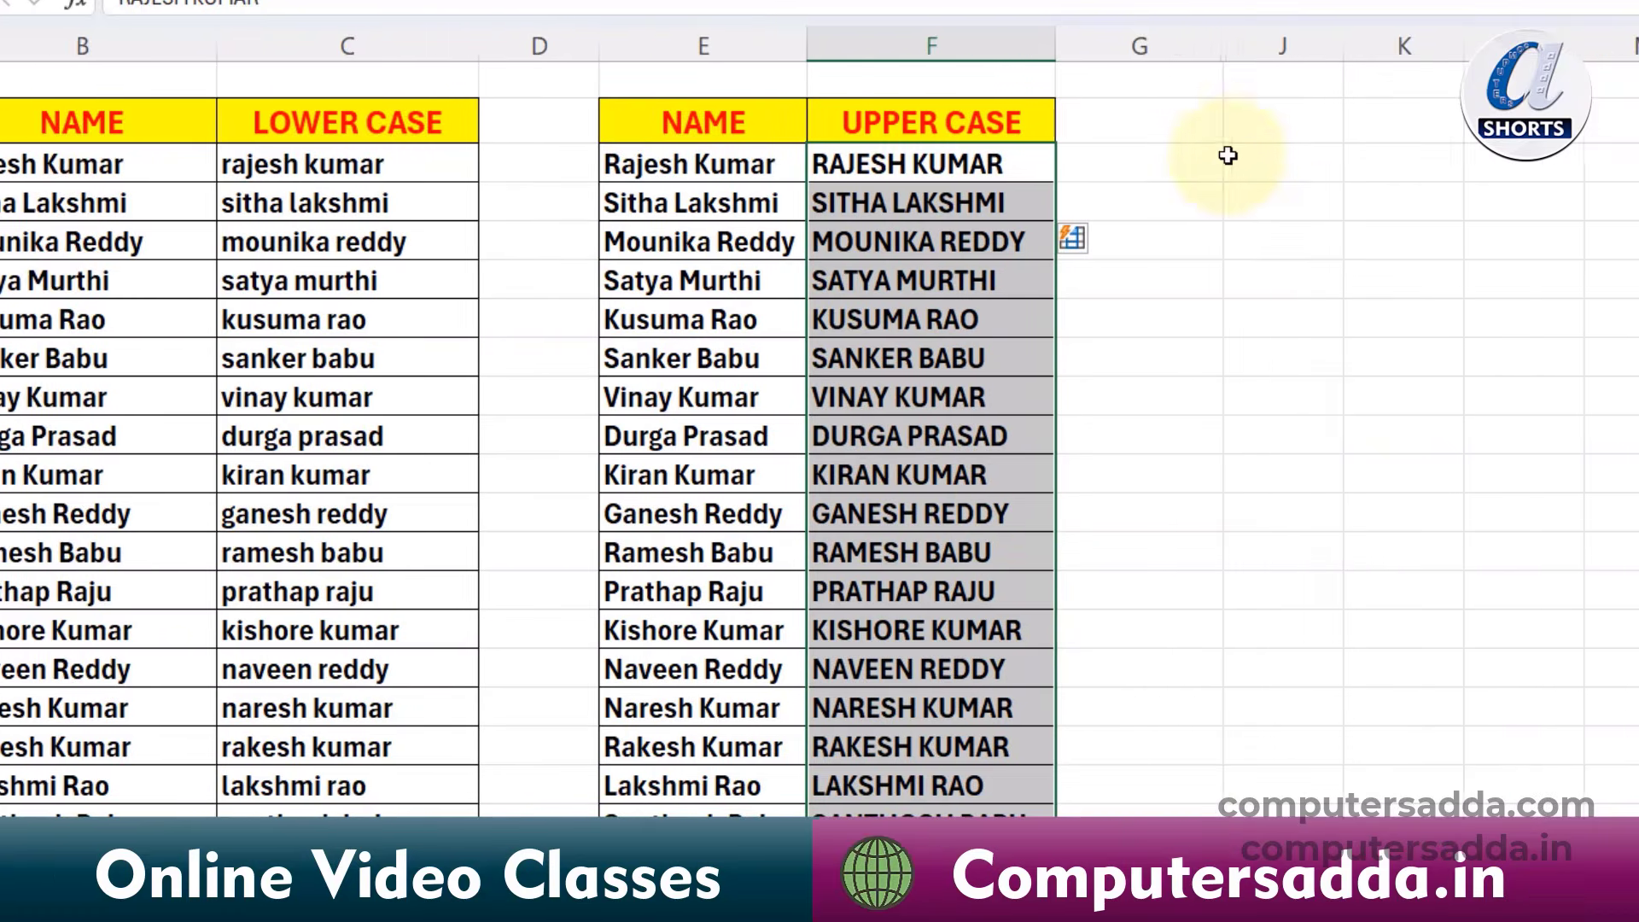
{"action": "left_click_drag", "start_coordinate": [1163, 162], "coordinate": [1148, 784]}
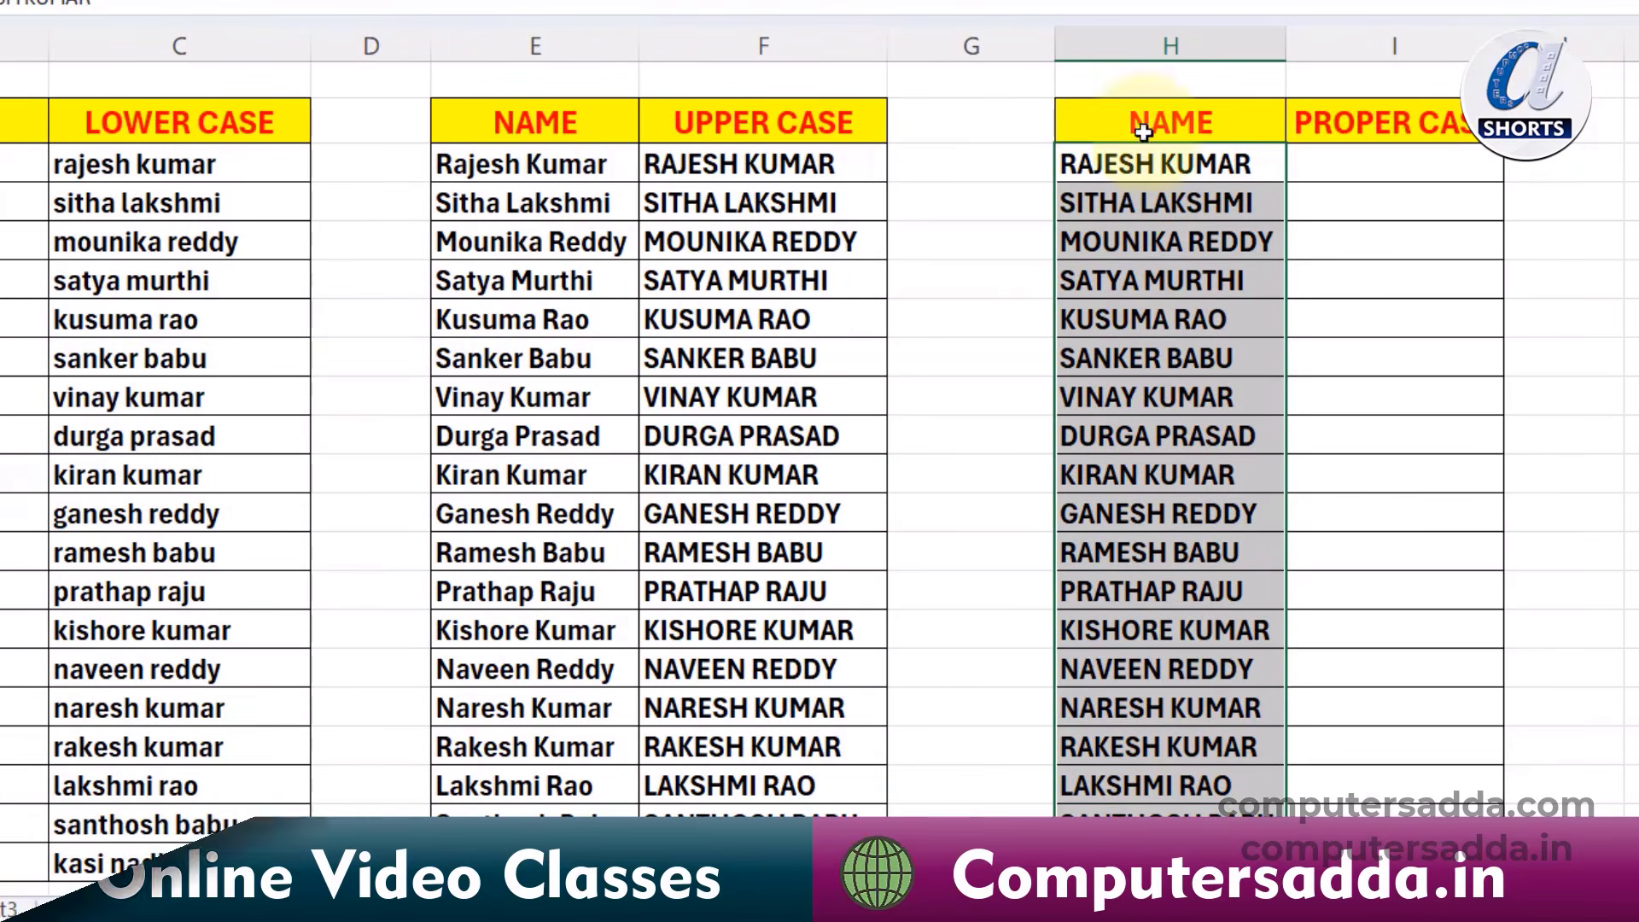
{"action": "left_click_drag", "start_coordinate": [1502, 45], "coordinate": [1539, 45]}
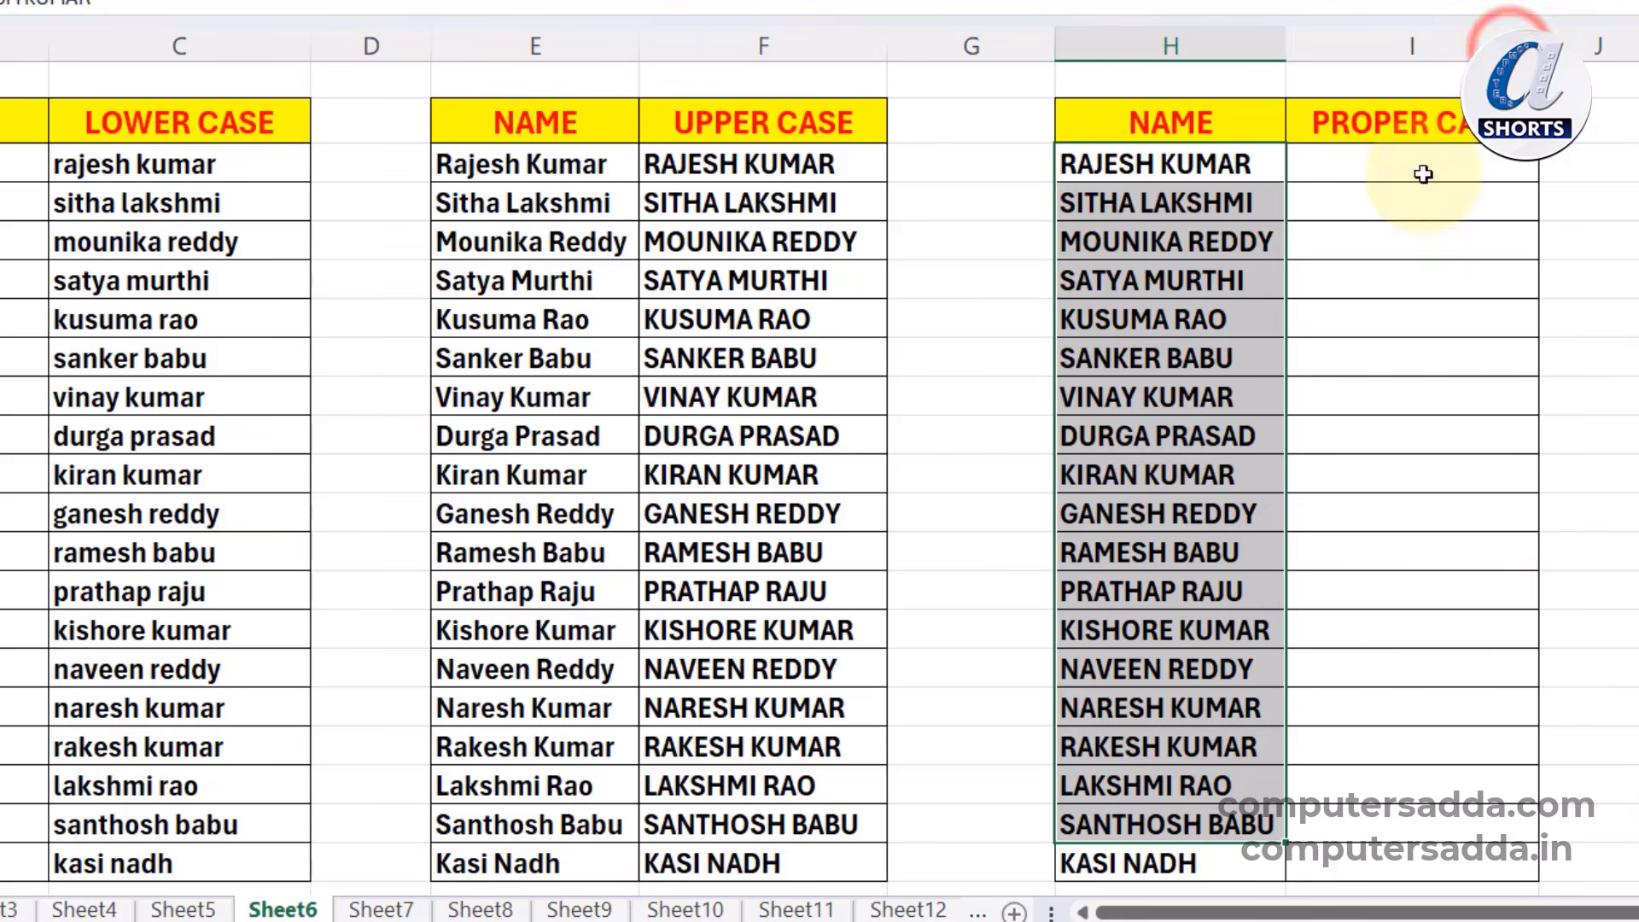
- Enter the first name from column H with only its initials capitalized in column I and Flash Fill the PROPER CASE column
{"action": "left_click", "coordinate": [1342, 168]}
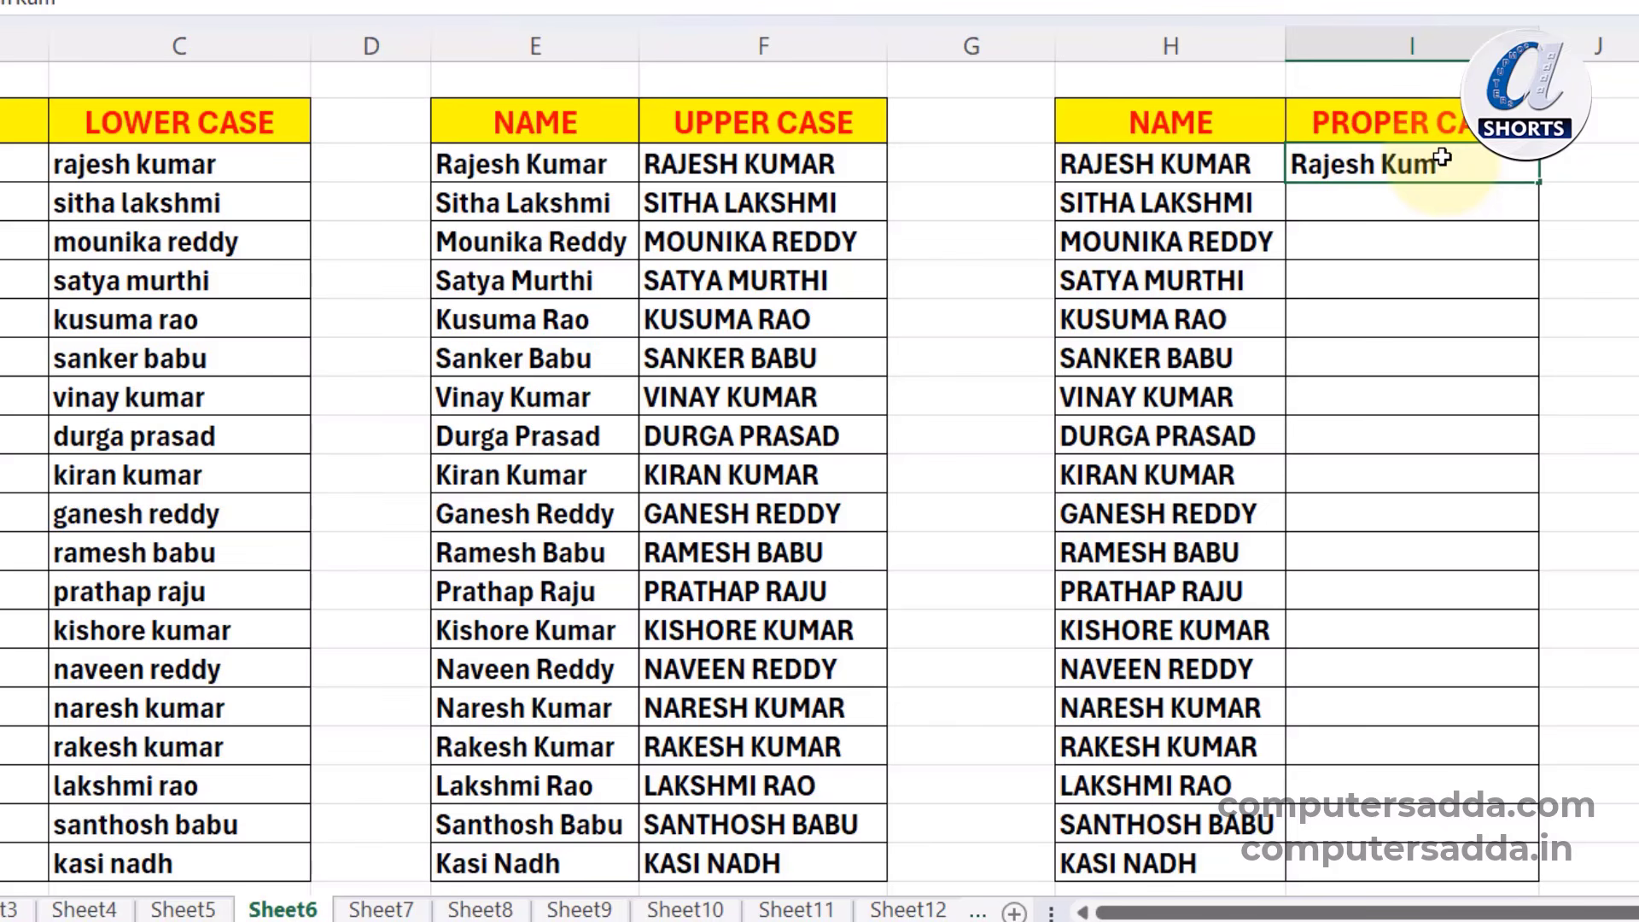
{"action": "type", "text": "Rajesh Kumar"}
{"action": "key", "text": "Return"}
{"action": "key", "text": "ctrl+e"}
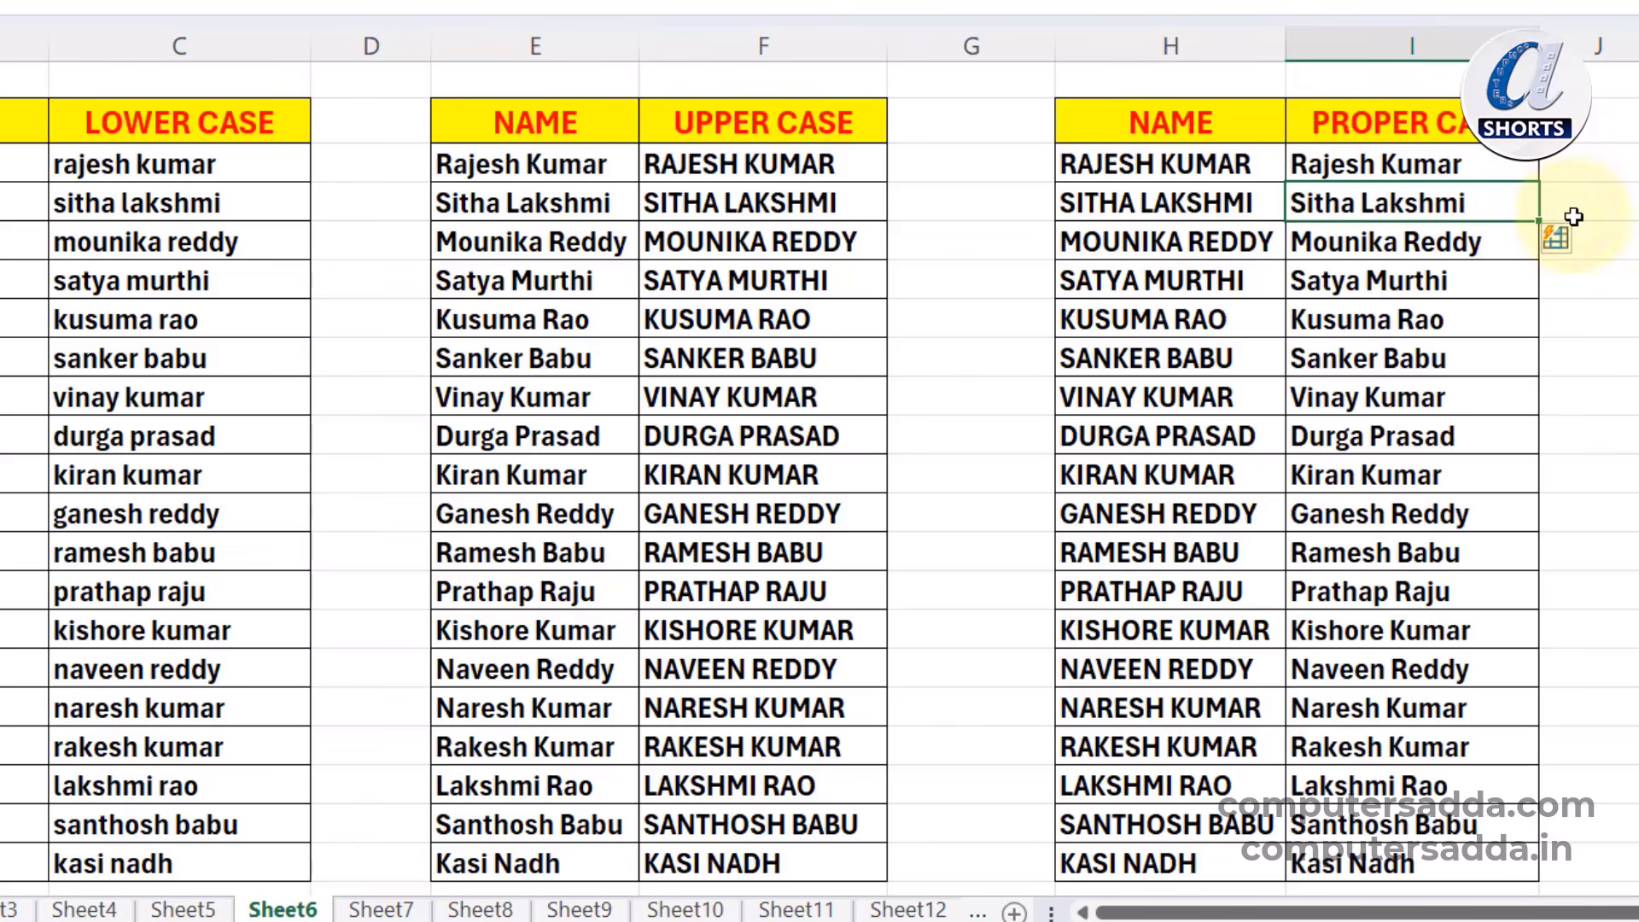
{"action": "left_click_drag", "start_coordinate": [1506, 167], "coordinate": [1489, 785]}
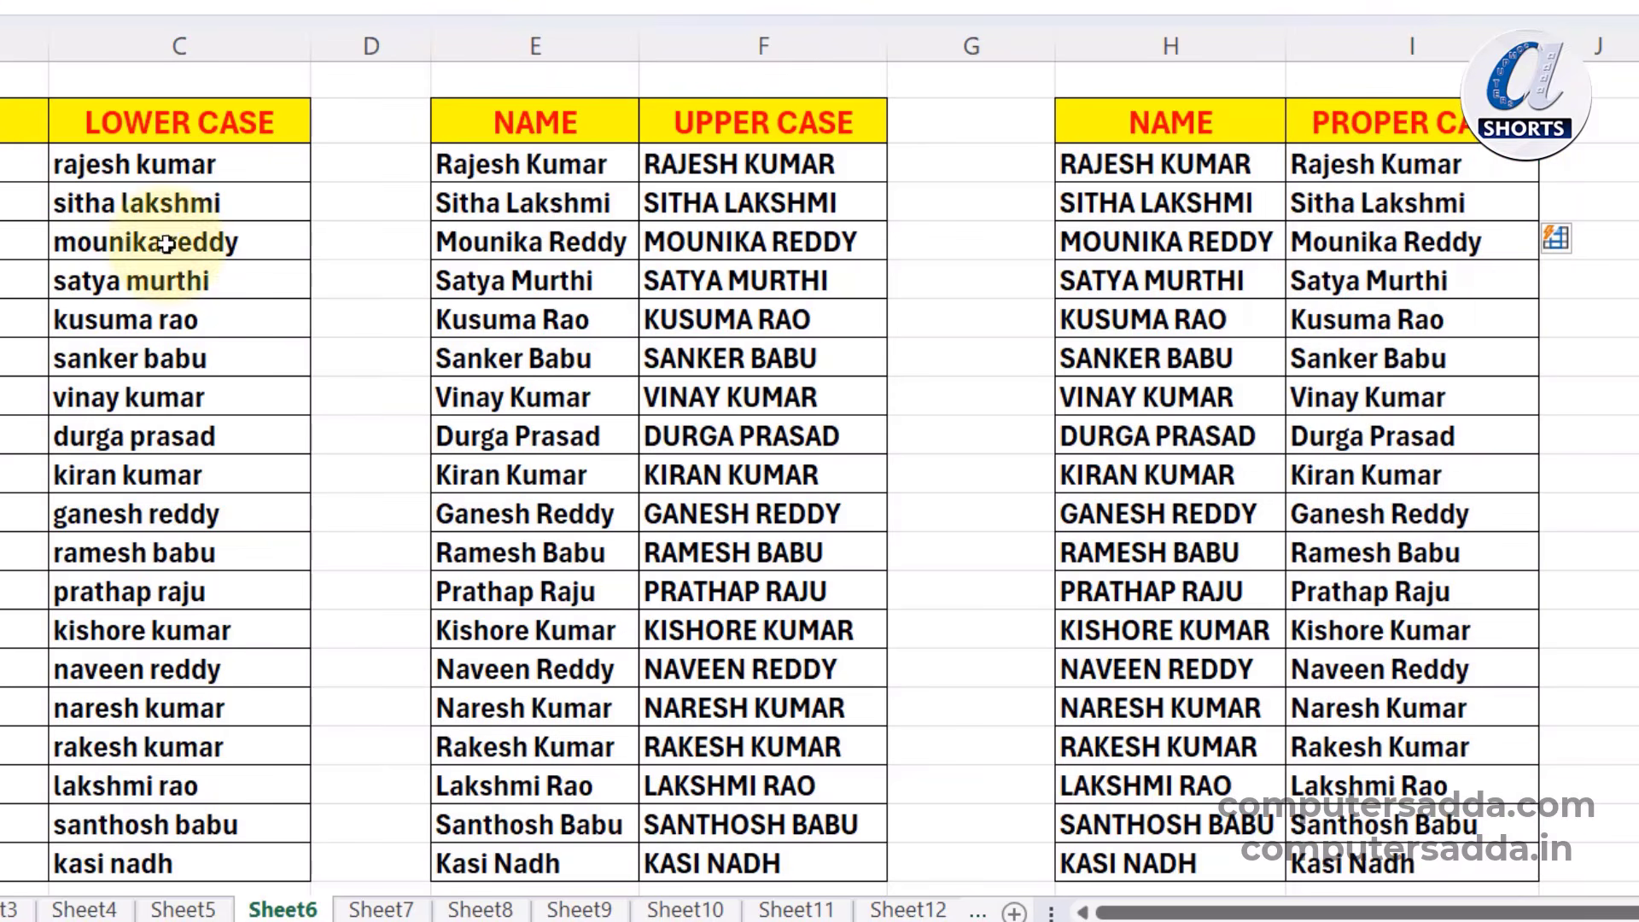
{"action": "left_click_drag", "start_coordinate": [166, 179], "coordinate": [170, 513]}
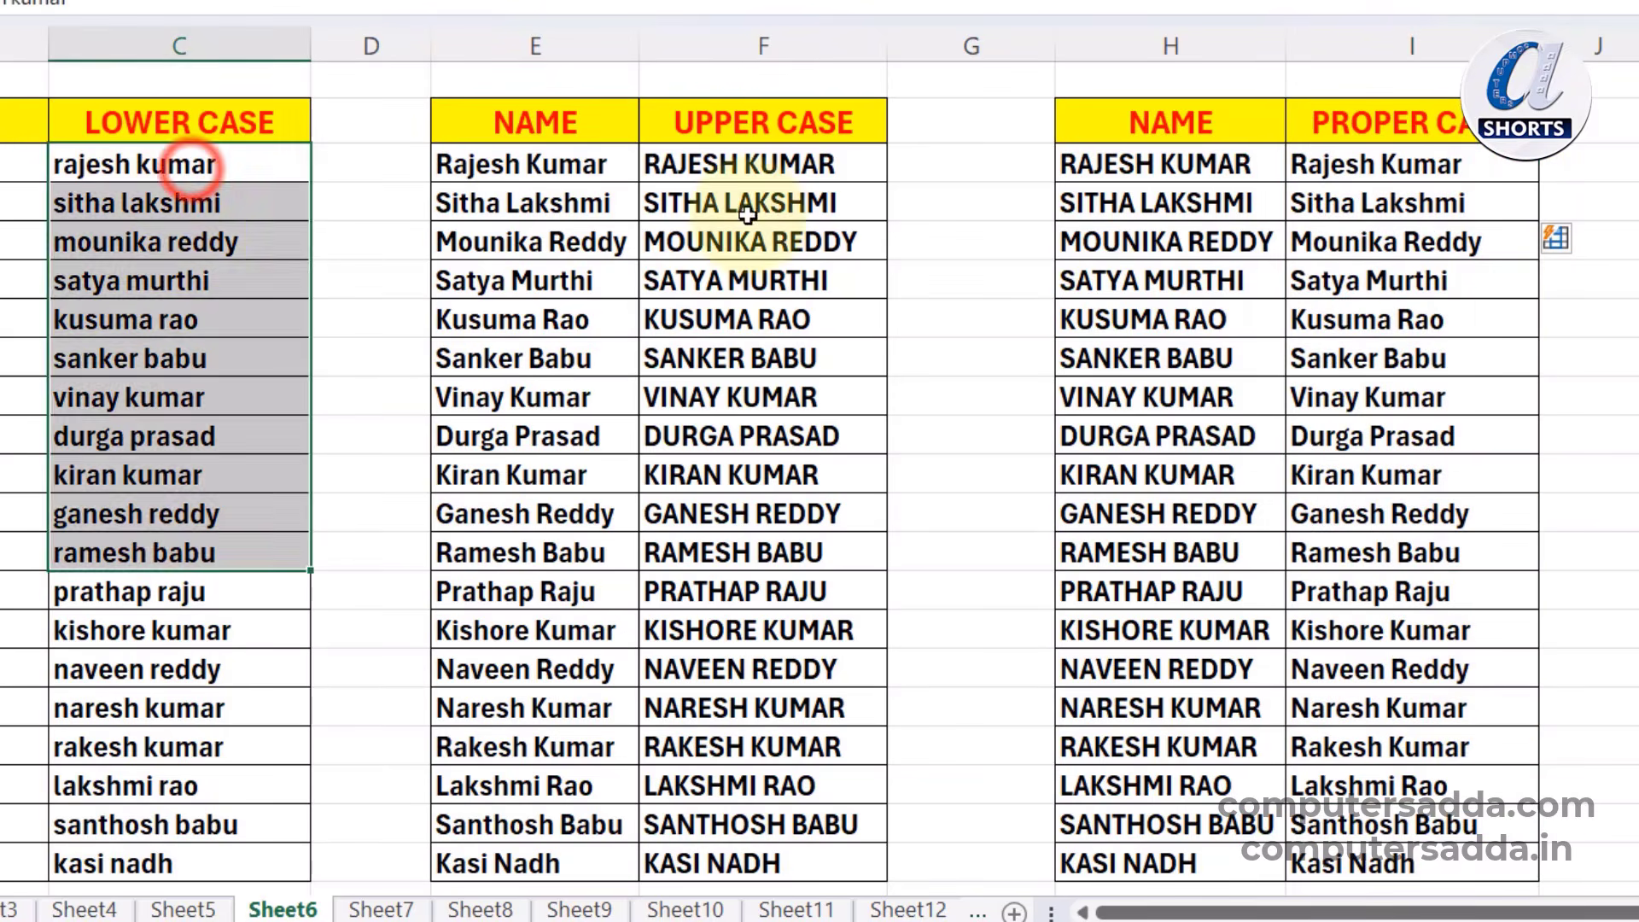
{"action": "left_click_drag", "start_coordinate": [772, 164], "coordinate": [747, 513]}
{"action": "left_click_drag", "start_coordinate": [1364, 163], "coordinate": [1408, 790]}
{"action": "left_click", "coordinate": [1631, 314]}
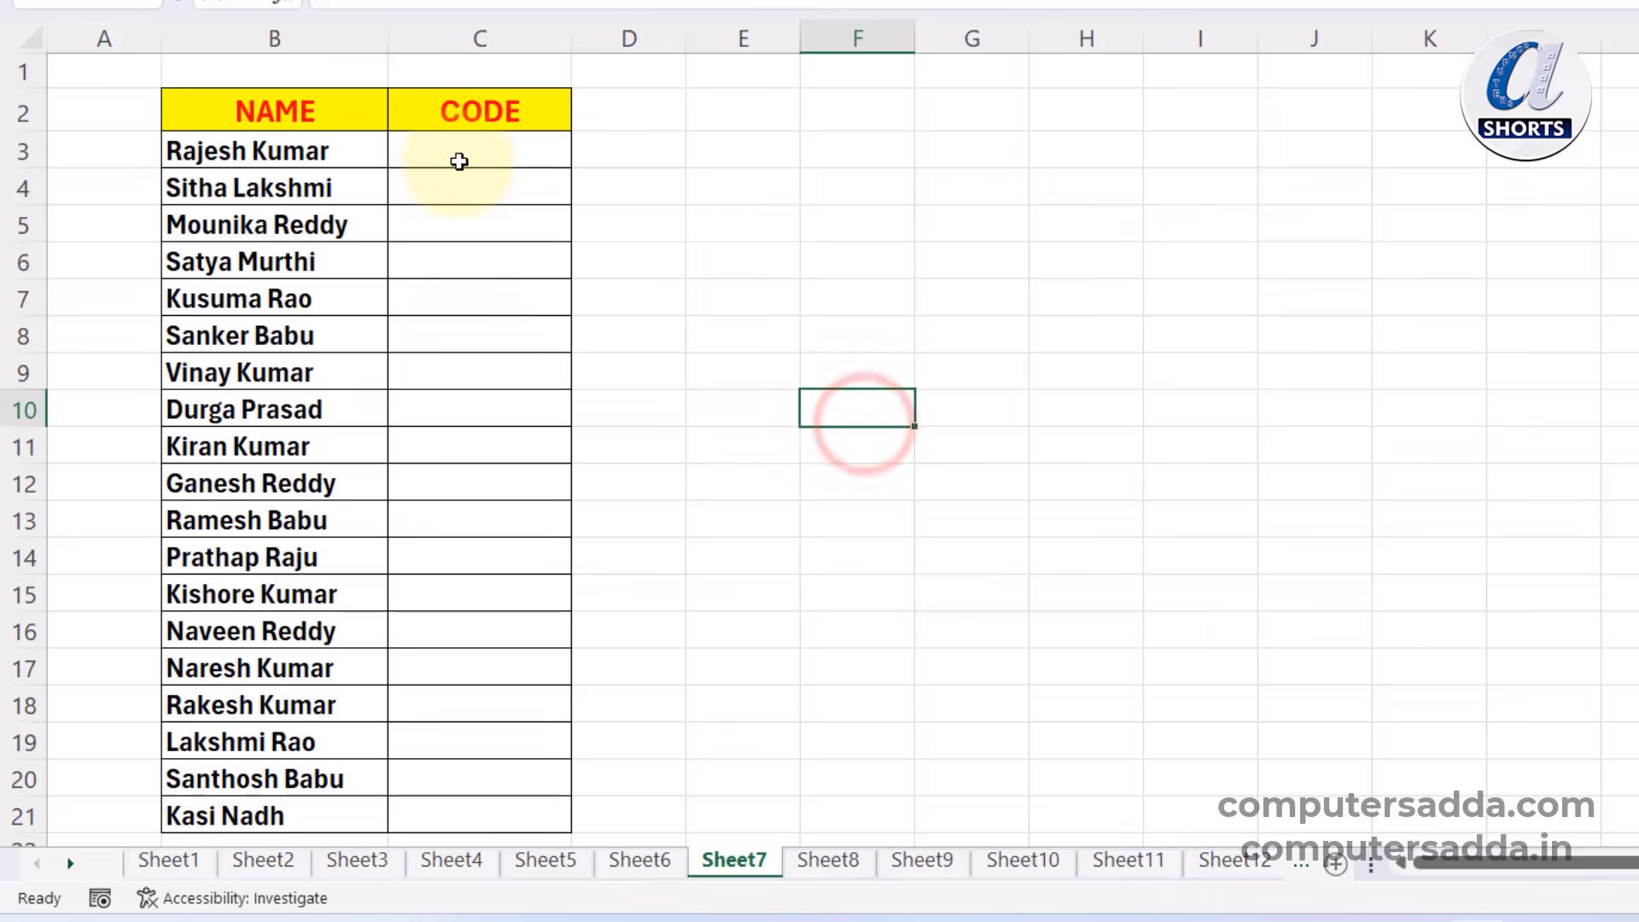
- On Sheet7, enter RK in C3 and Flash Fill the CODE column with the initials of each name
{"action": "left_click_drag", "start_coordinate": [458, 161], "coordinate": [461, 761]}
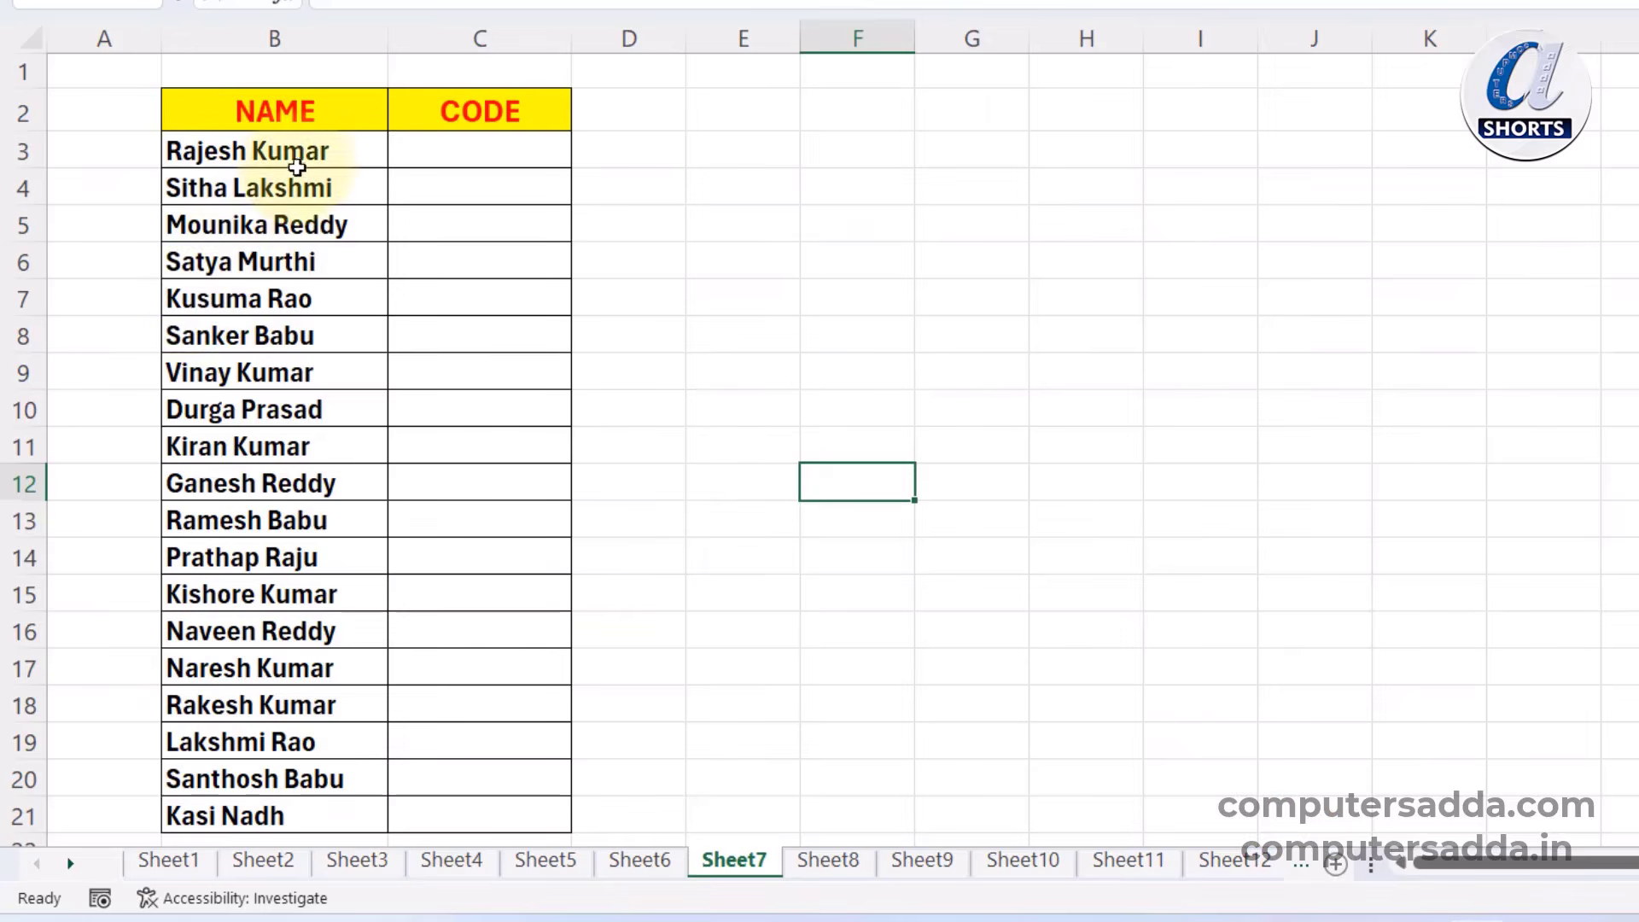
{"action": "left_click_drag", "start_coordinate": [285, 151], "coordinate": [358, 631]}
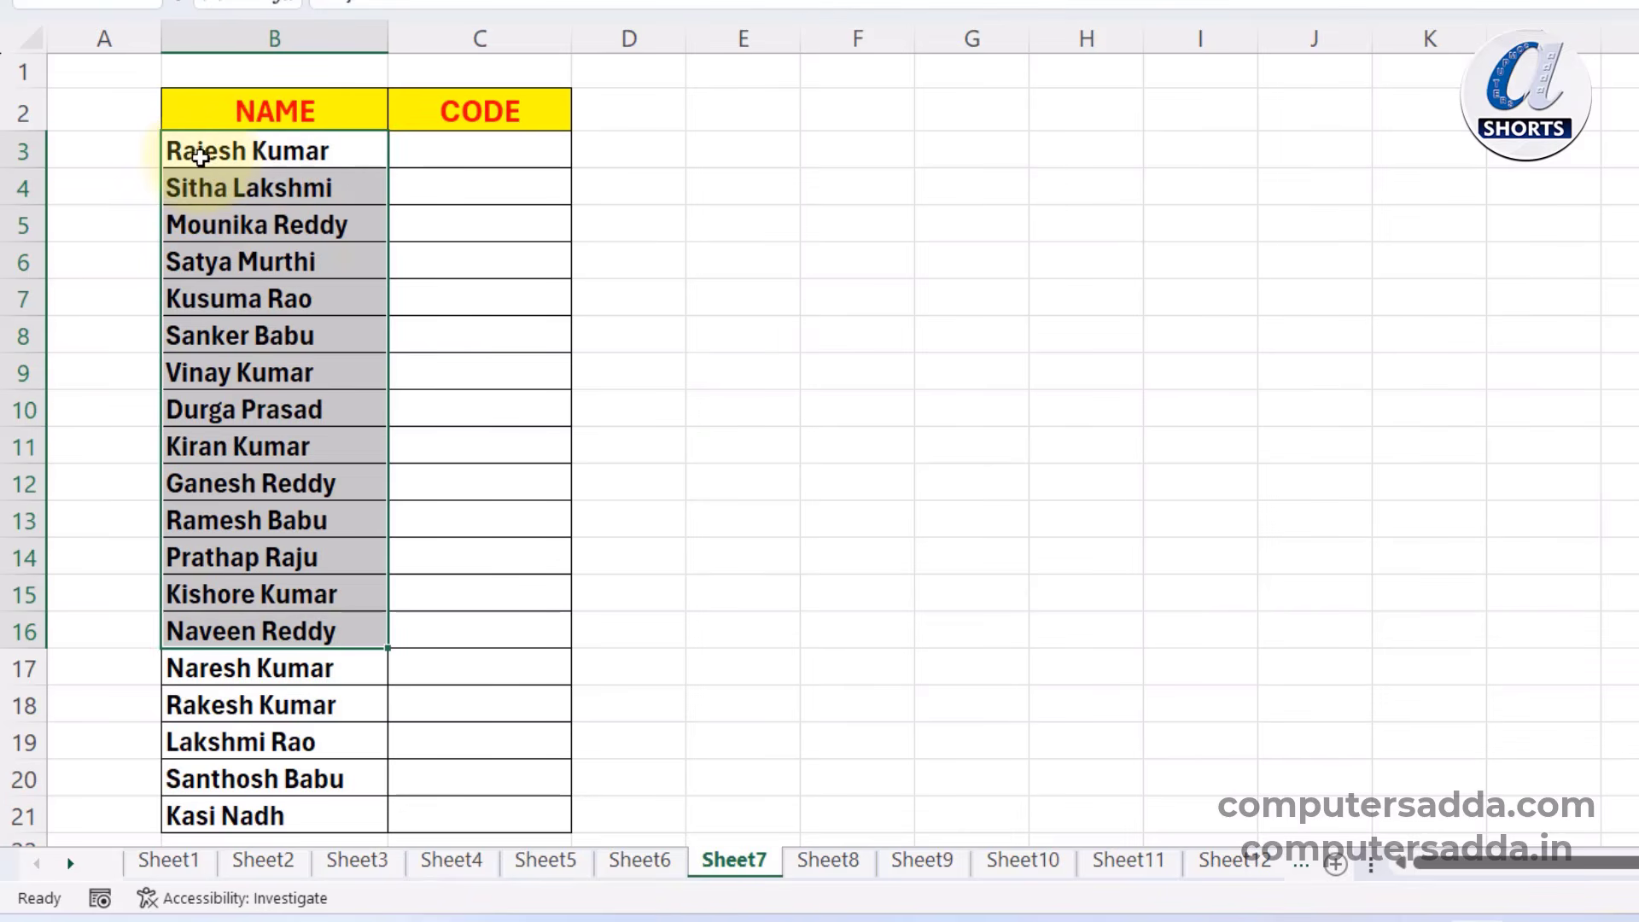
{"action": "left_click", "coordinate": [205, 152]}
{"action": "left_click", "coordinate": [461, 152]}
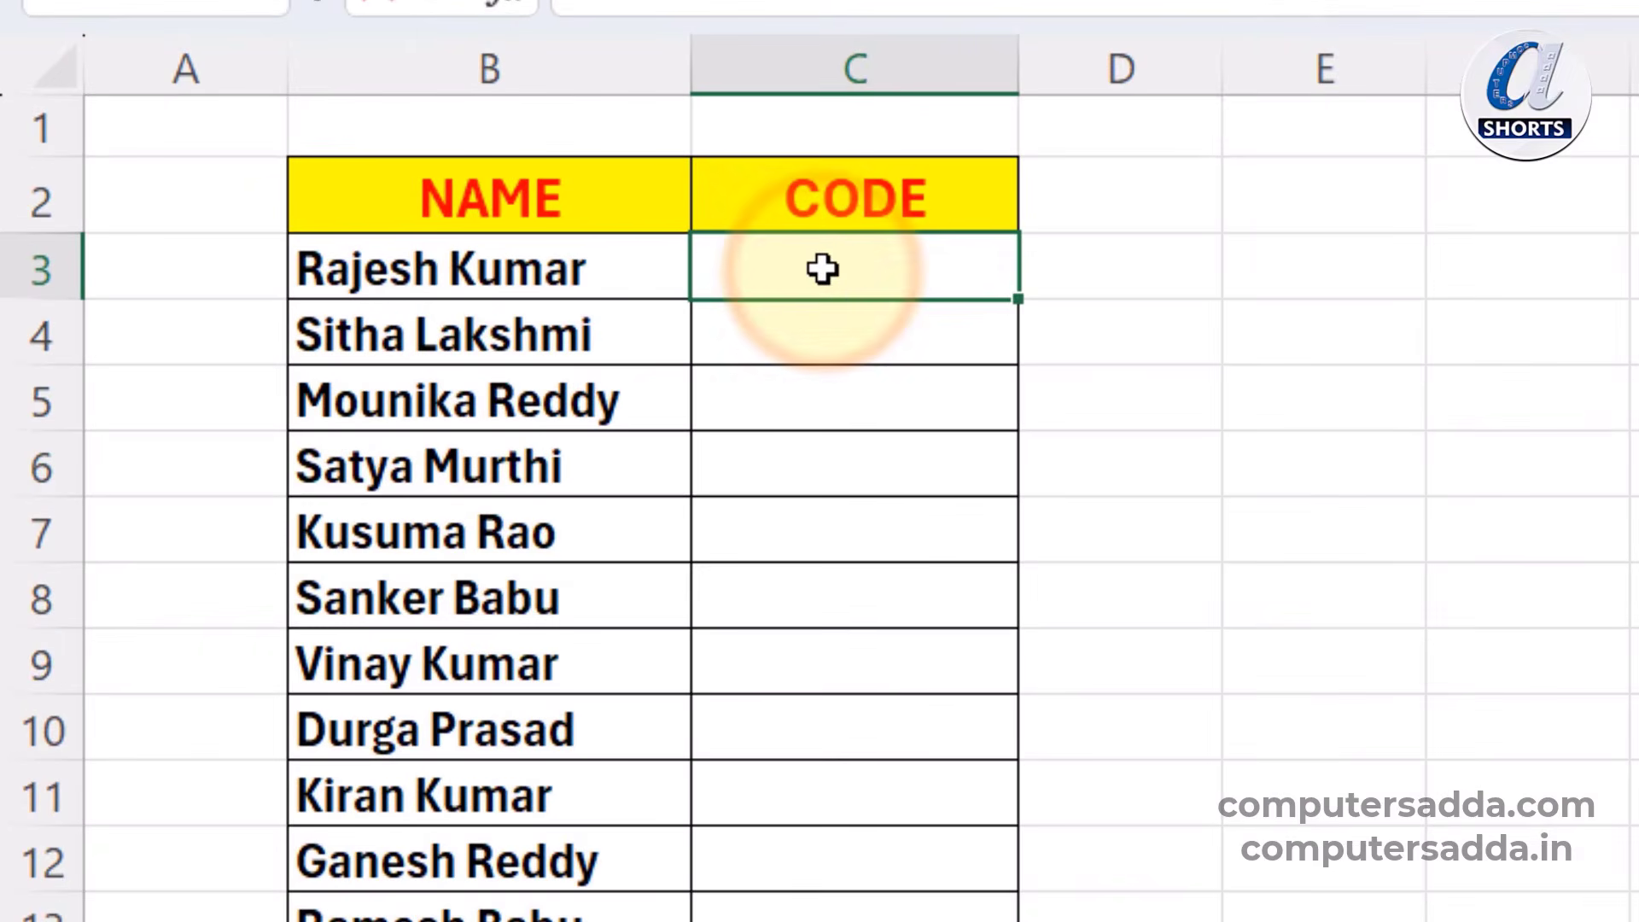
{"action": "type", "text": "RK"}
{"action": "key", "text": "Return"}
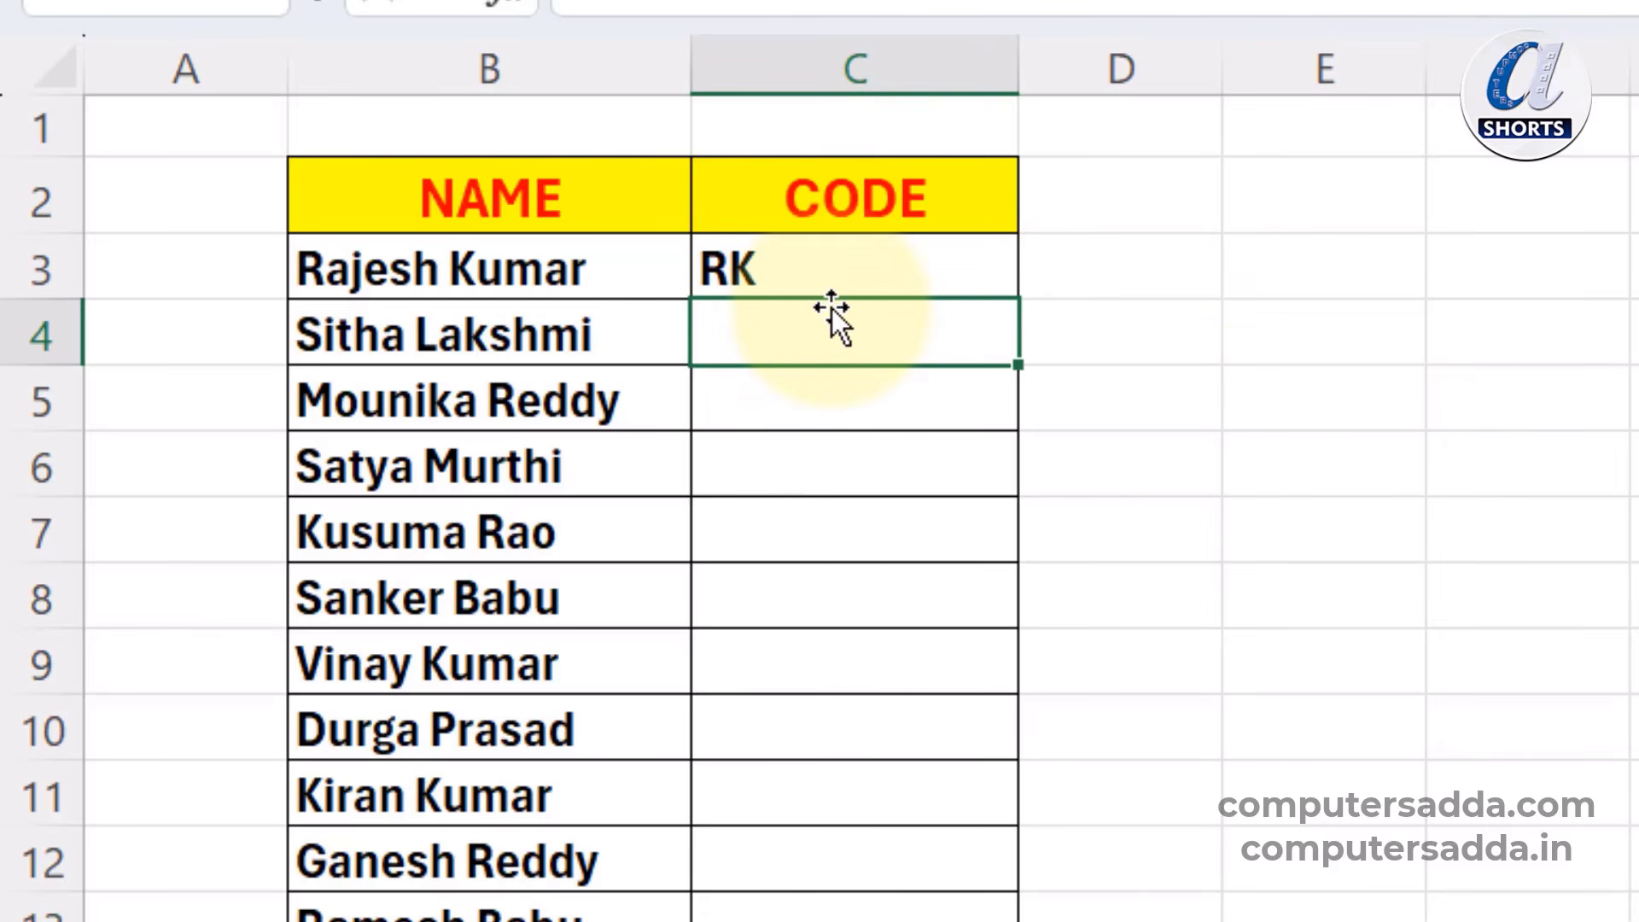
{"action": "key", "text": "ctrl+e"}
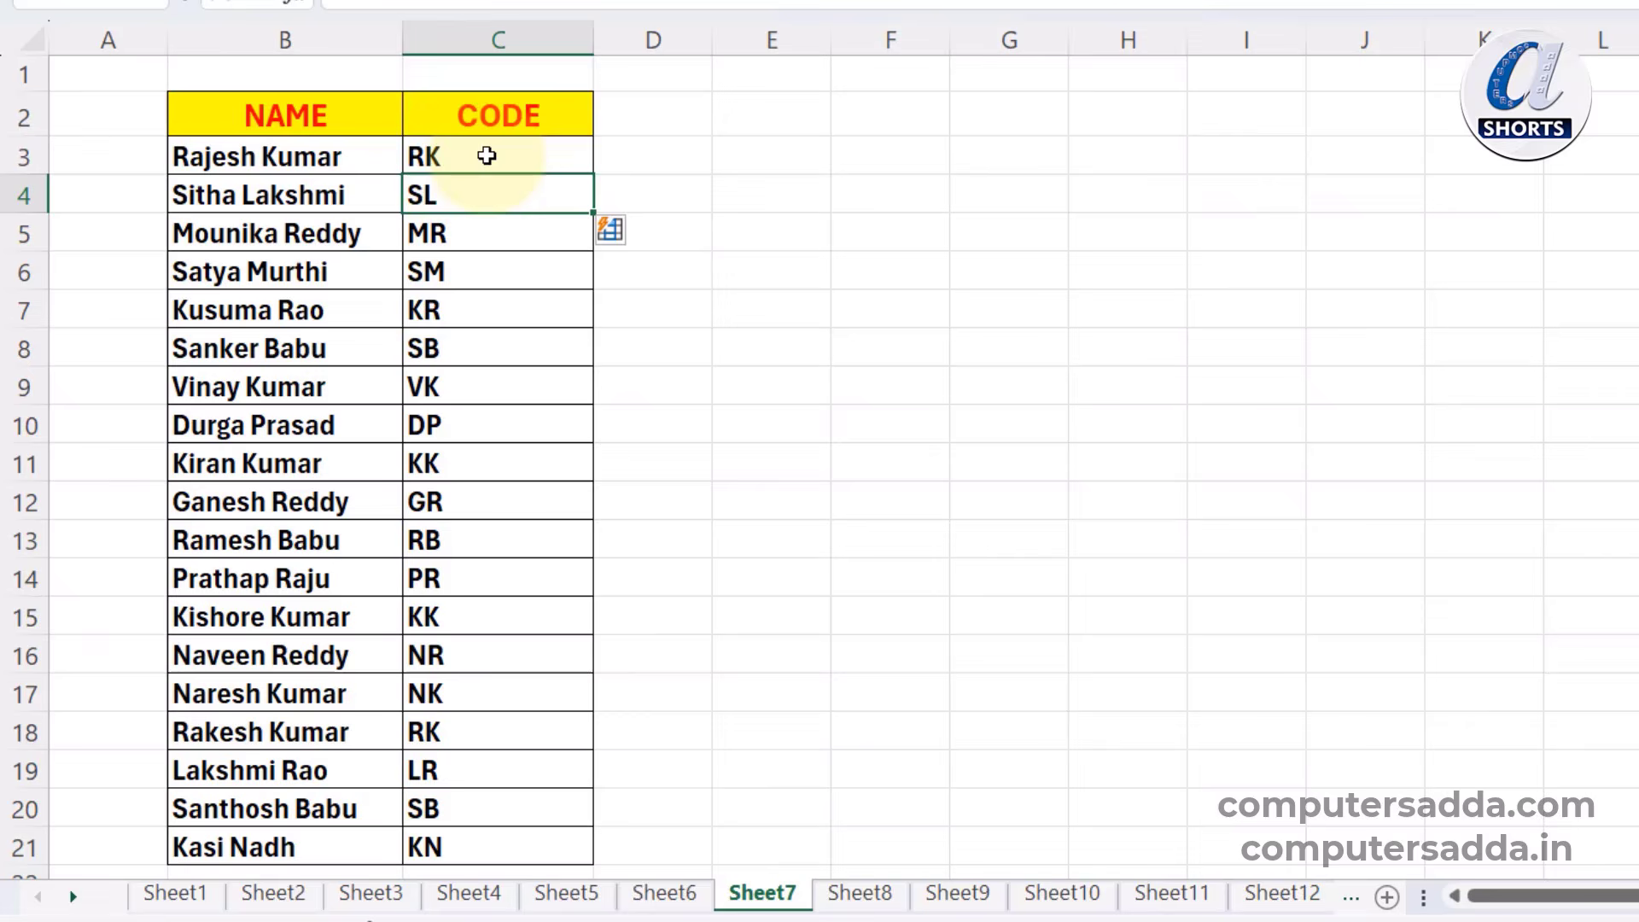
{"action": "mouse_move", "coordinate": [487, 155]}
{"action": "left_mouse_down"}
{"action": "mouse_move", "coordinate": [589, 227]}
{"action": "mouse_move", "coordinate": [475, 640]}
{"action": "mouse_move", "coordinate": [471, 846]}
{"action": "left_mouse_up"}
{"action": "left_click", "coordinate": [822, 693]}
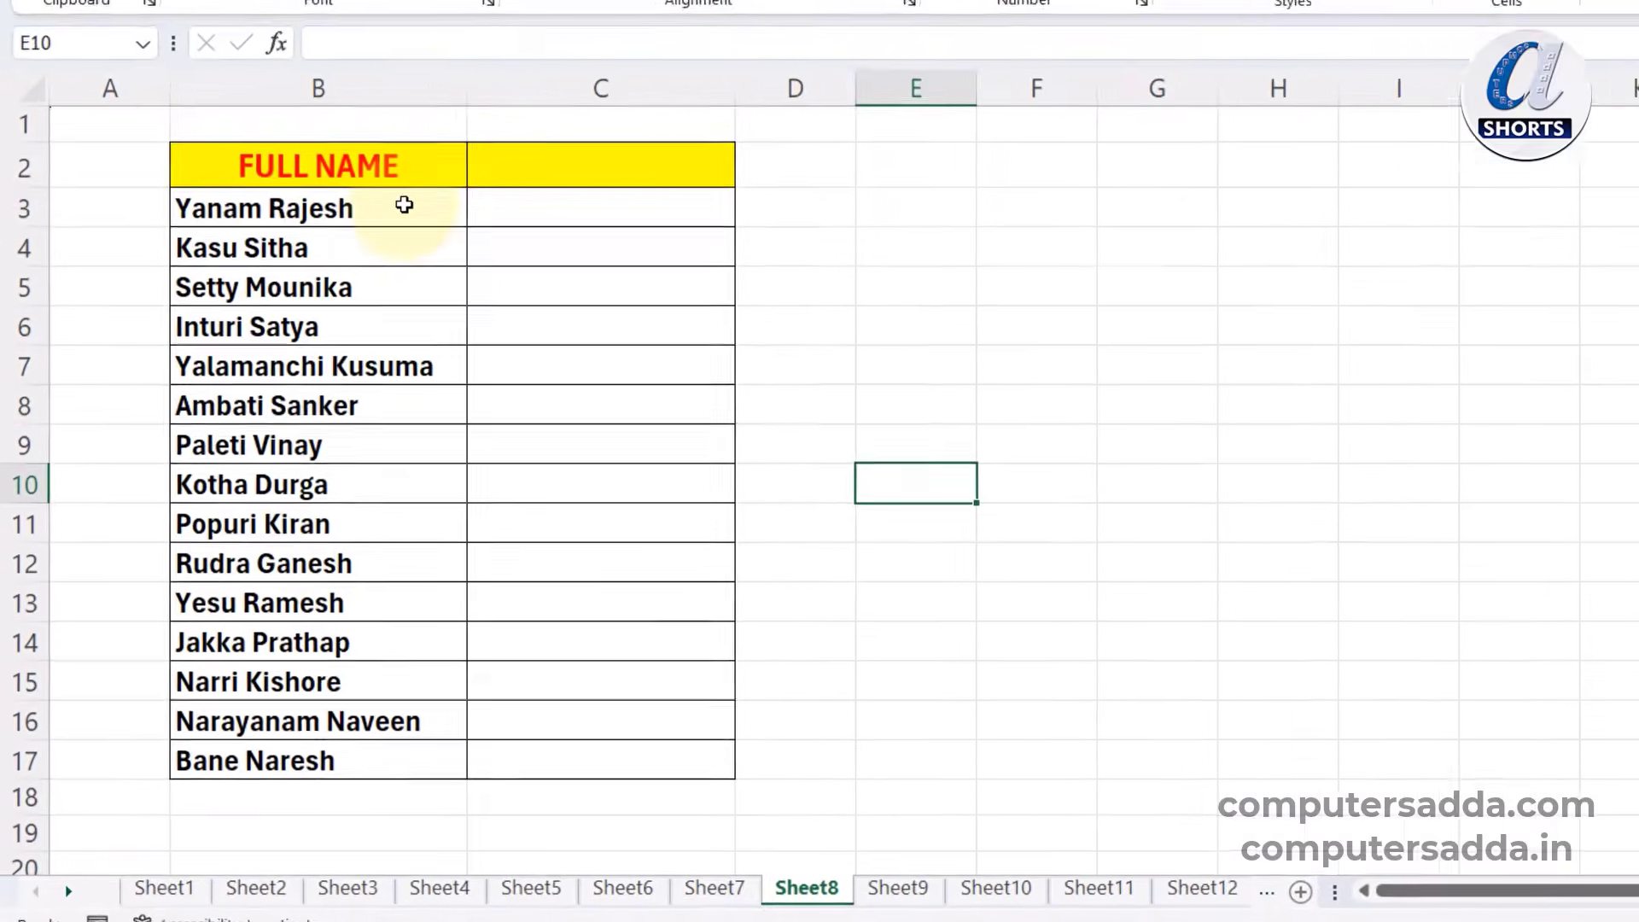
- On Sheet8, enter the B3 name in C3 as first-word initial, dot and second word, and Flash Fill column C
{"action": "left_click_drag", "start_coordinate": [432, 162], "coordinate": [408, 758]}
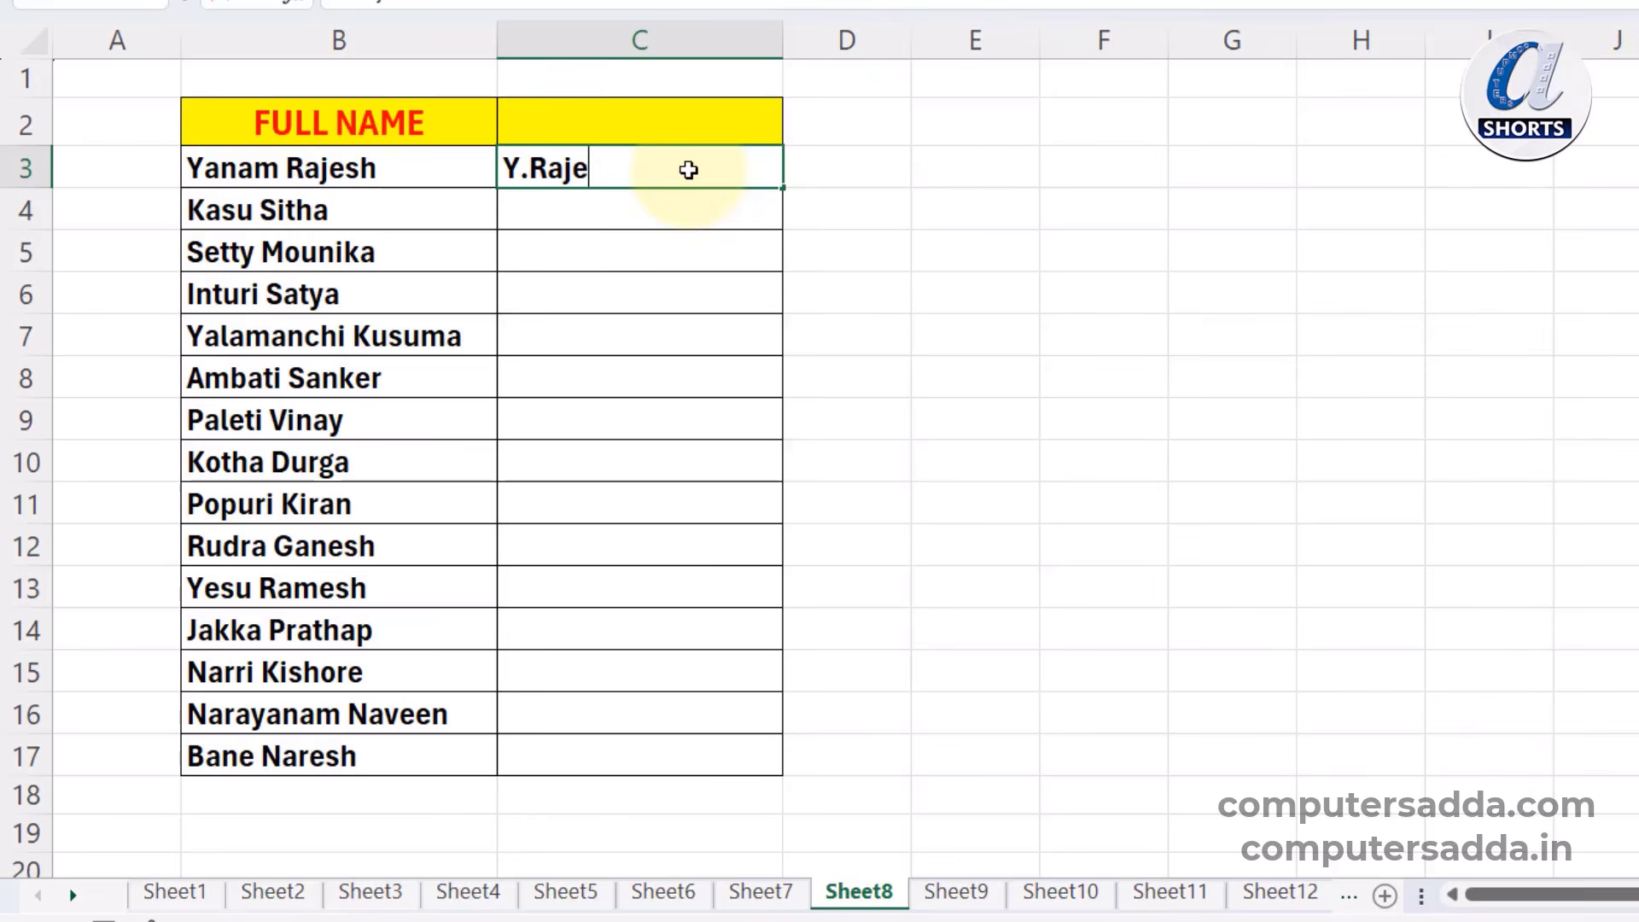
{"action": "key", "text": "Return"}
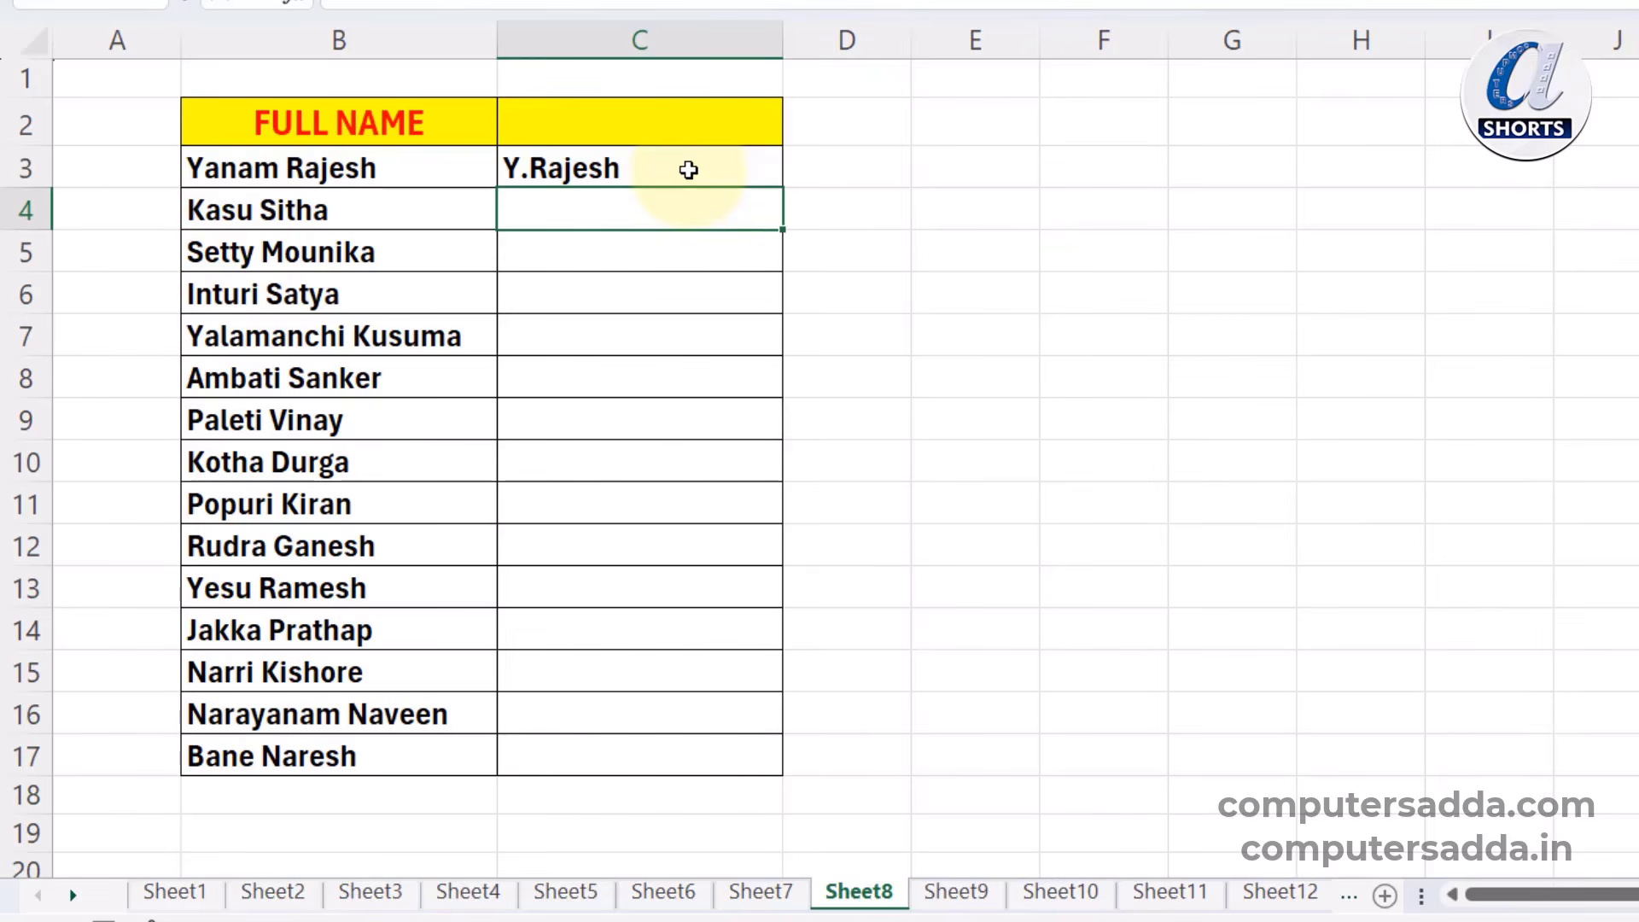
{"action": "key", "text": "ctrl+e"}
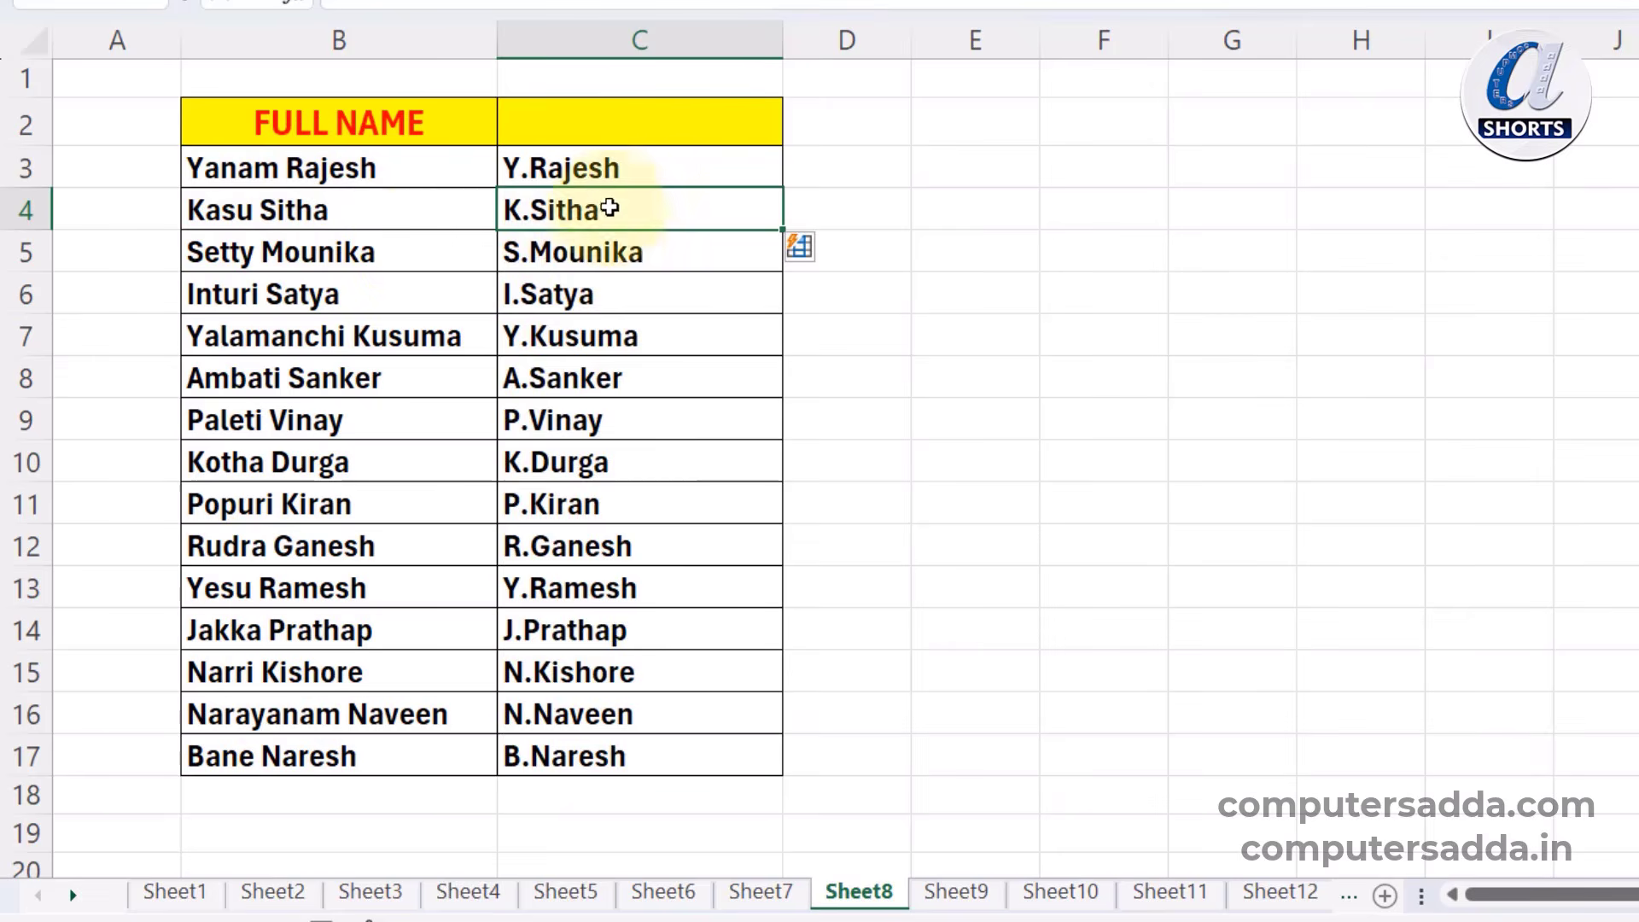
{"action": "left_click", "coordinate": [1103, 543]}
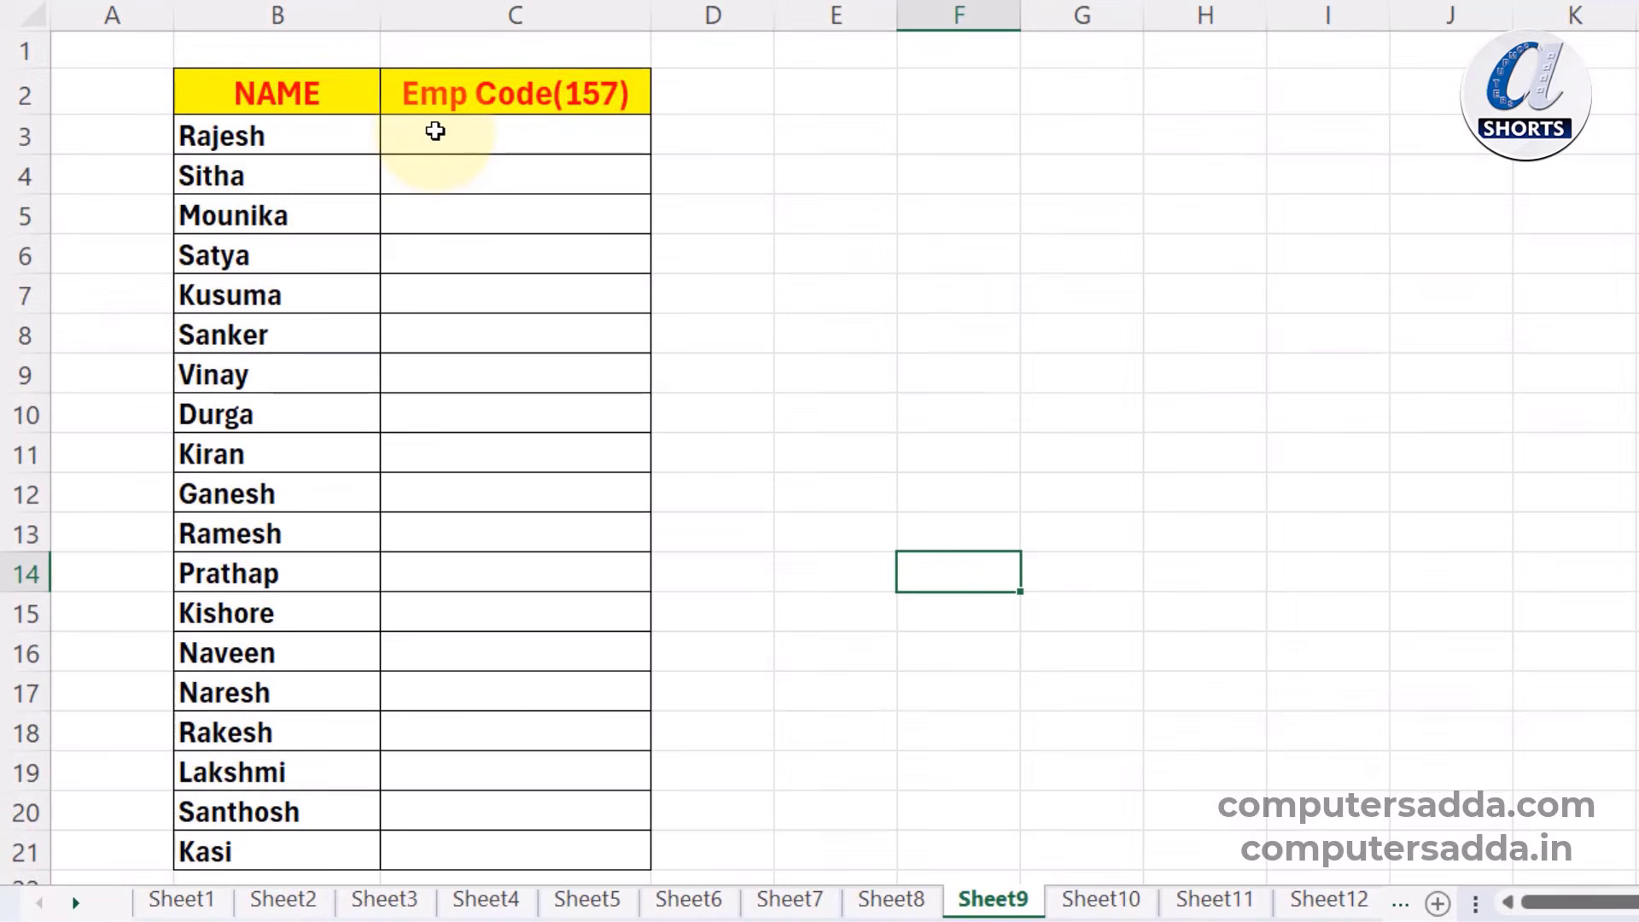
- On Sheet9, enter RA-157 in C3 and Flash Fill the Emp Code(157) column from the names
{"action": "left_click_drag", "start_coordinate": [435, 132], "coordinate": [461, 838]}
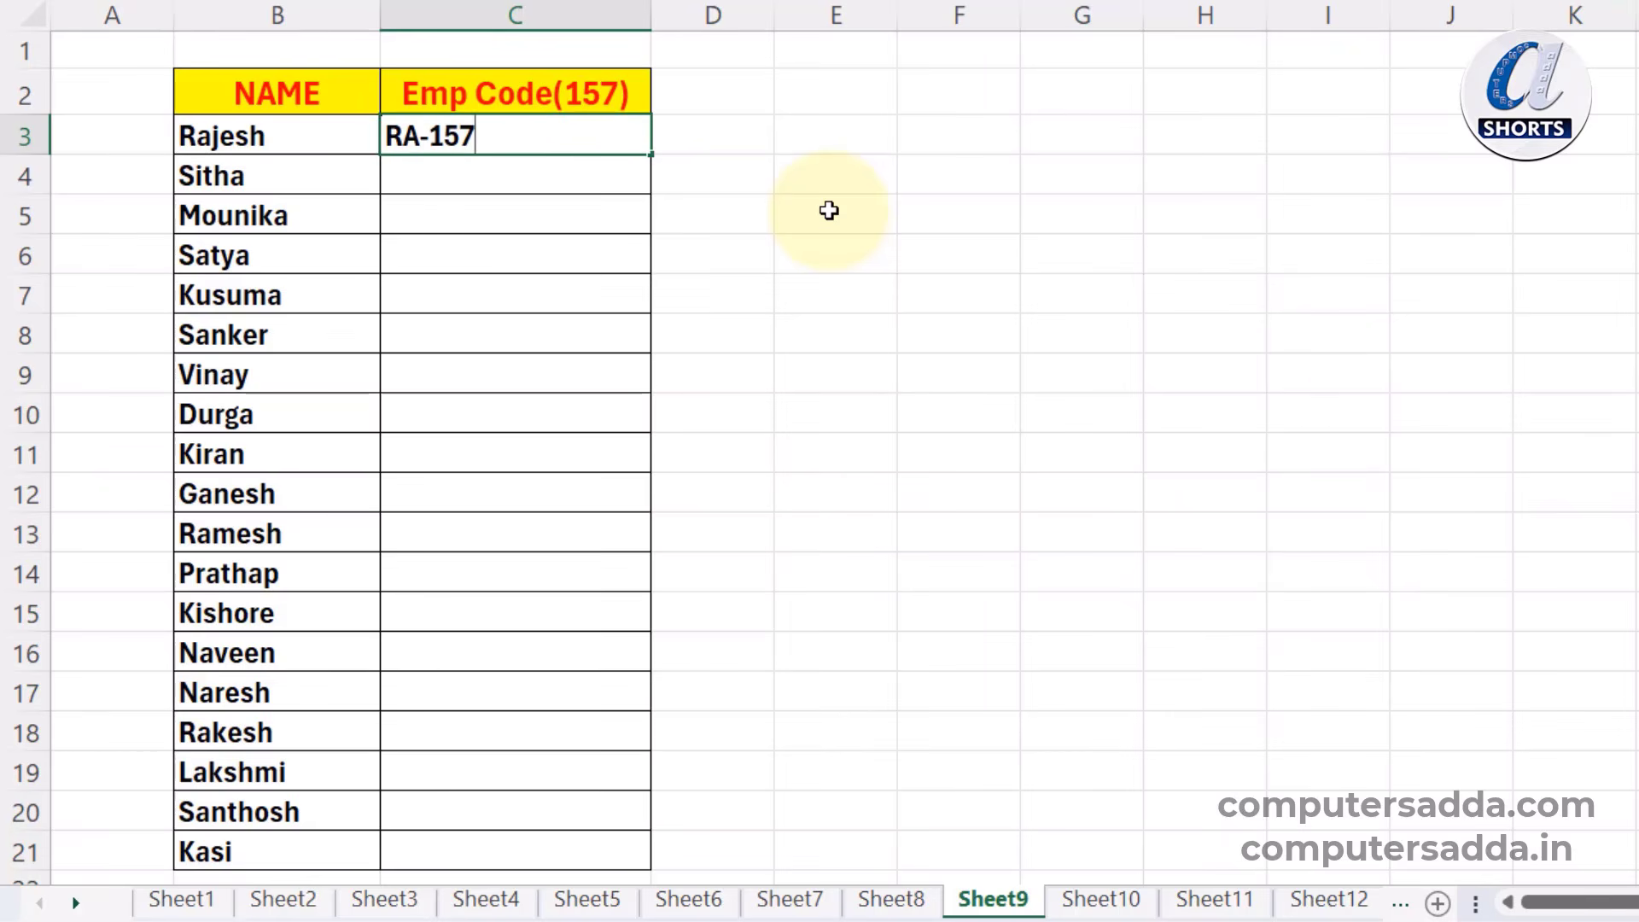
{"action": "key", "text": "Return"}
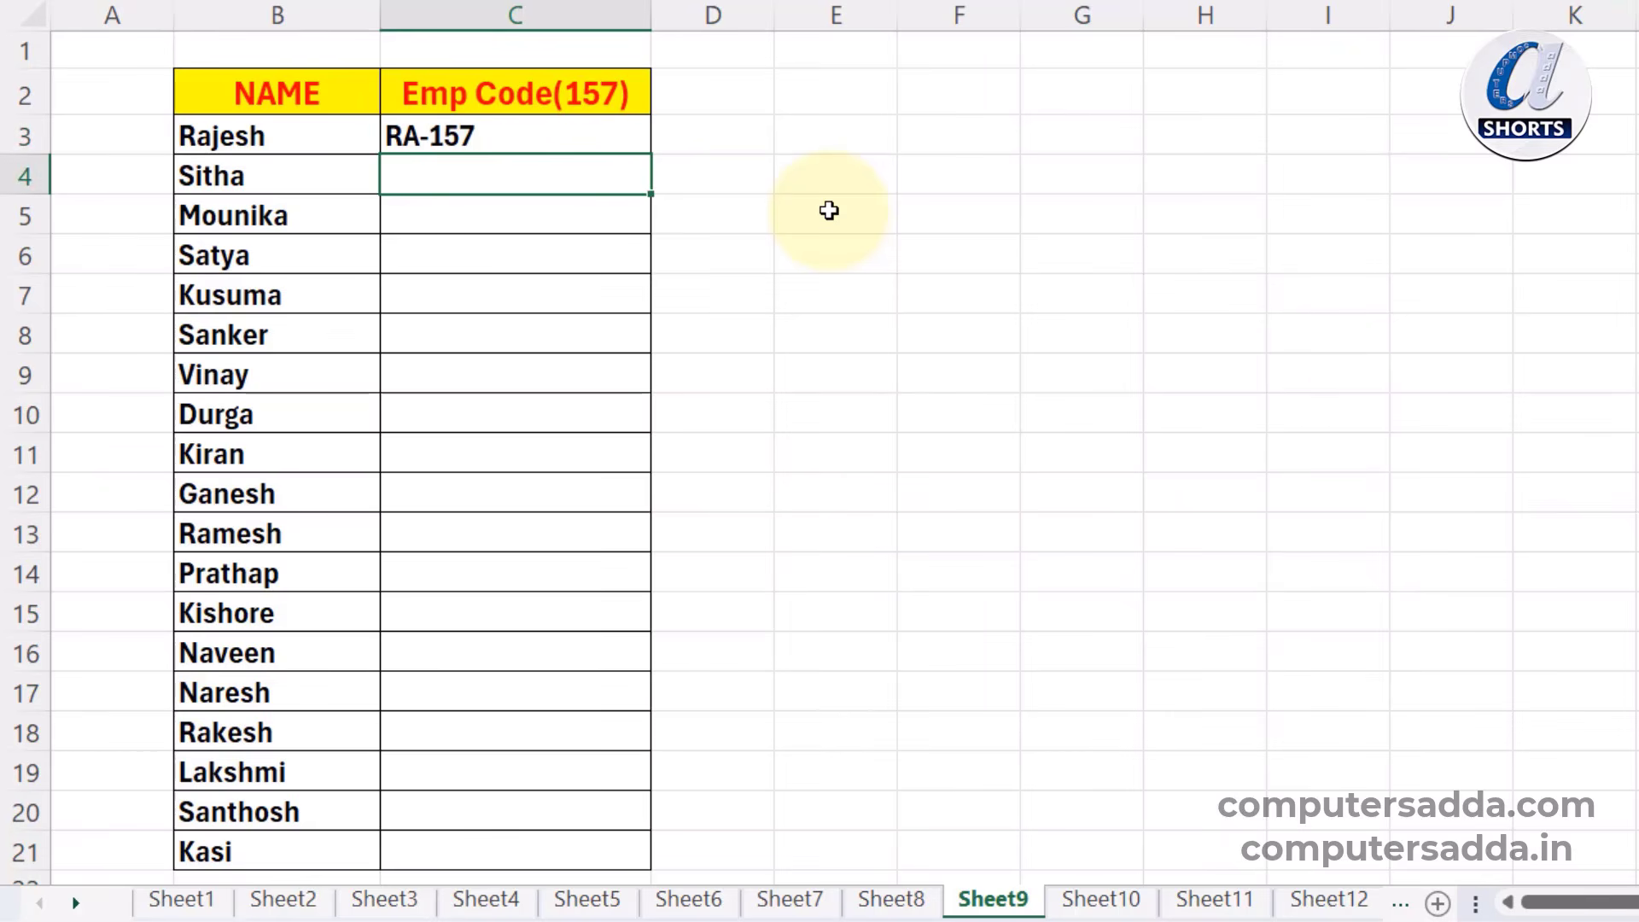
{"action": "key", "text": "ctrl+e"}
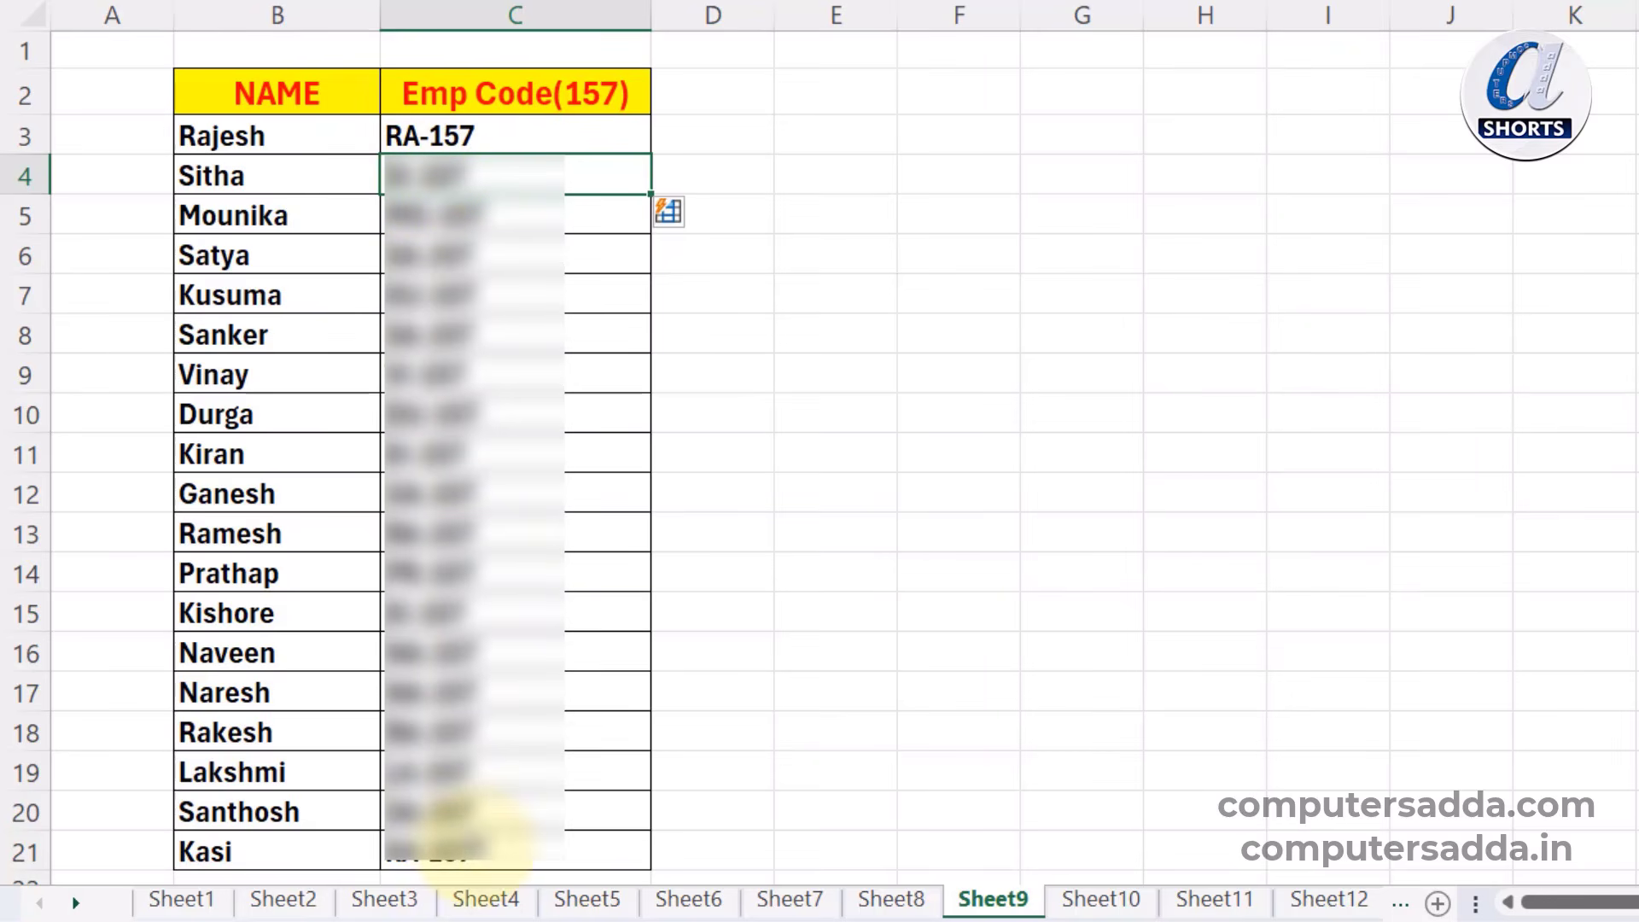
{"action": "mouse_move", "coordinate": [574, 126]}
{"action": "left_mouse_down"}
{"action": "mouse_move", "coordinate": [563, 611]}
{"action": "mouse_move", "coordinate": [536, 845]}
{"action": "left_mouse_up"}
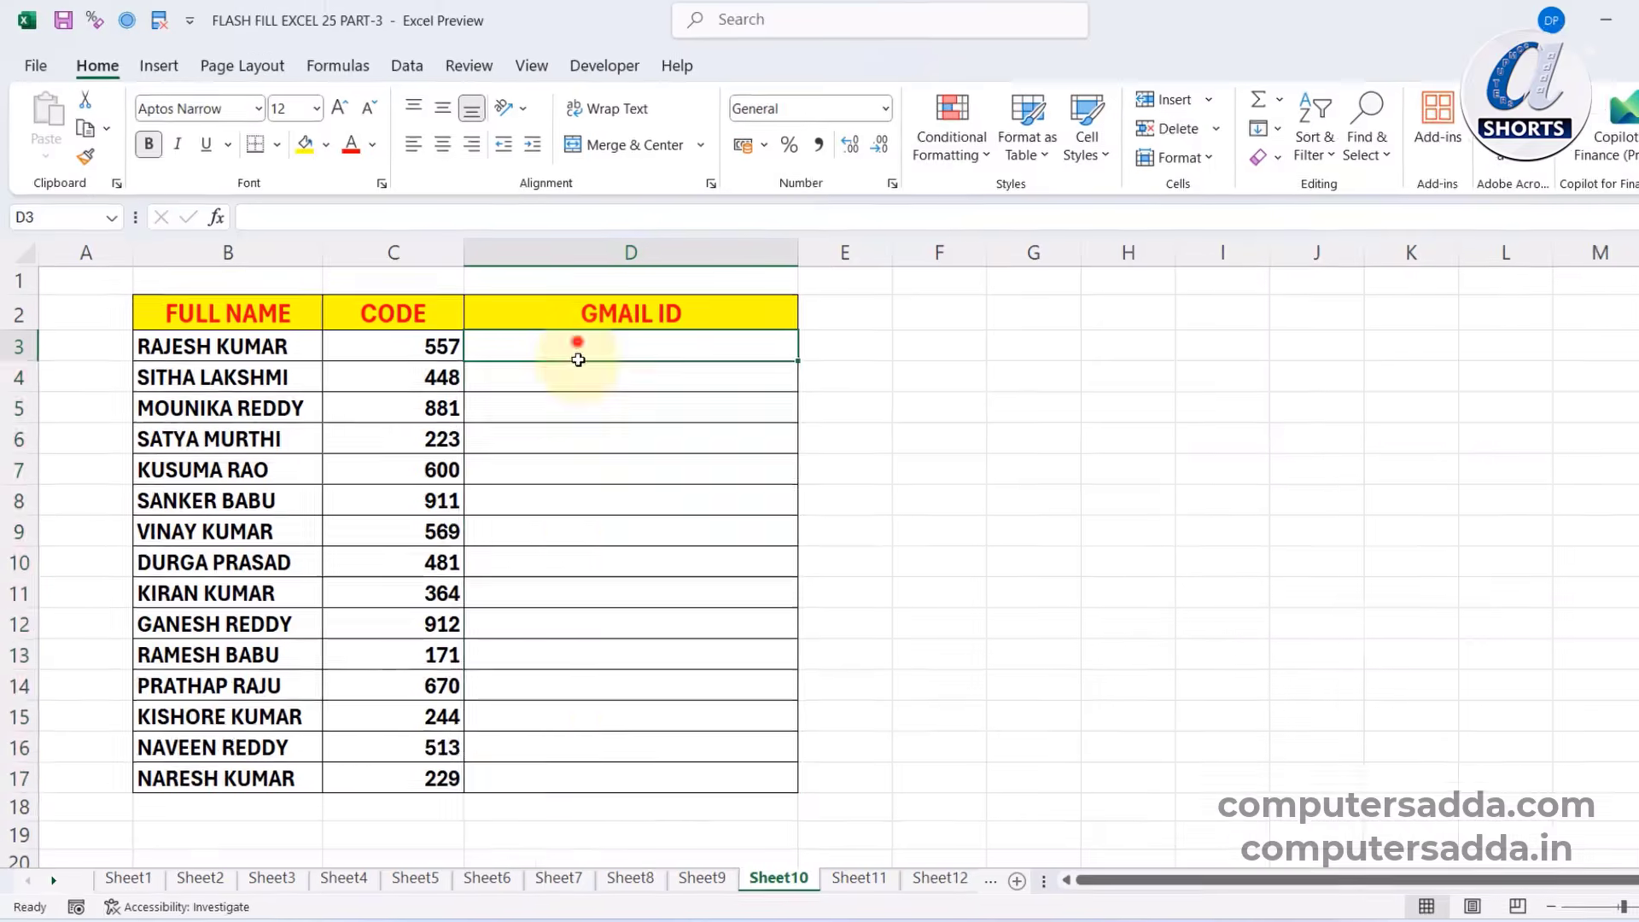
- On Sheet10, enter the first person's Gmail address in D3 as plain text without a hyperlink and Flash Fill the GMAIL ID column
{"action": "left_click_drag", "start_coordinate": [577, 351], "coordinate": [577, 782]}
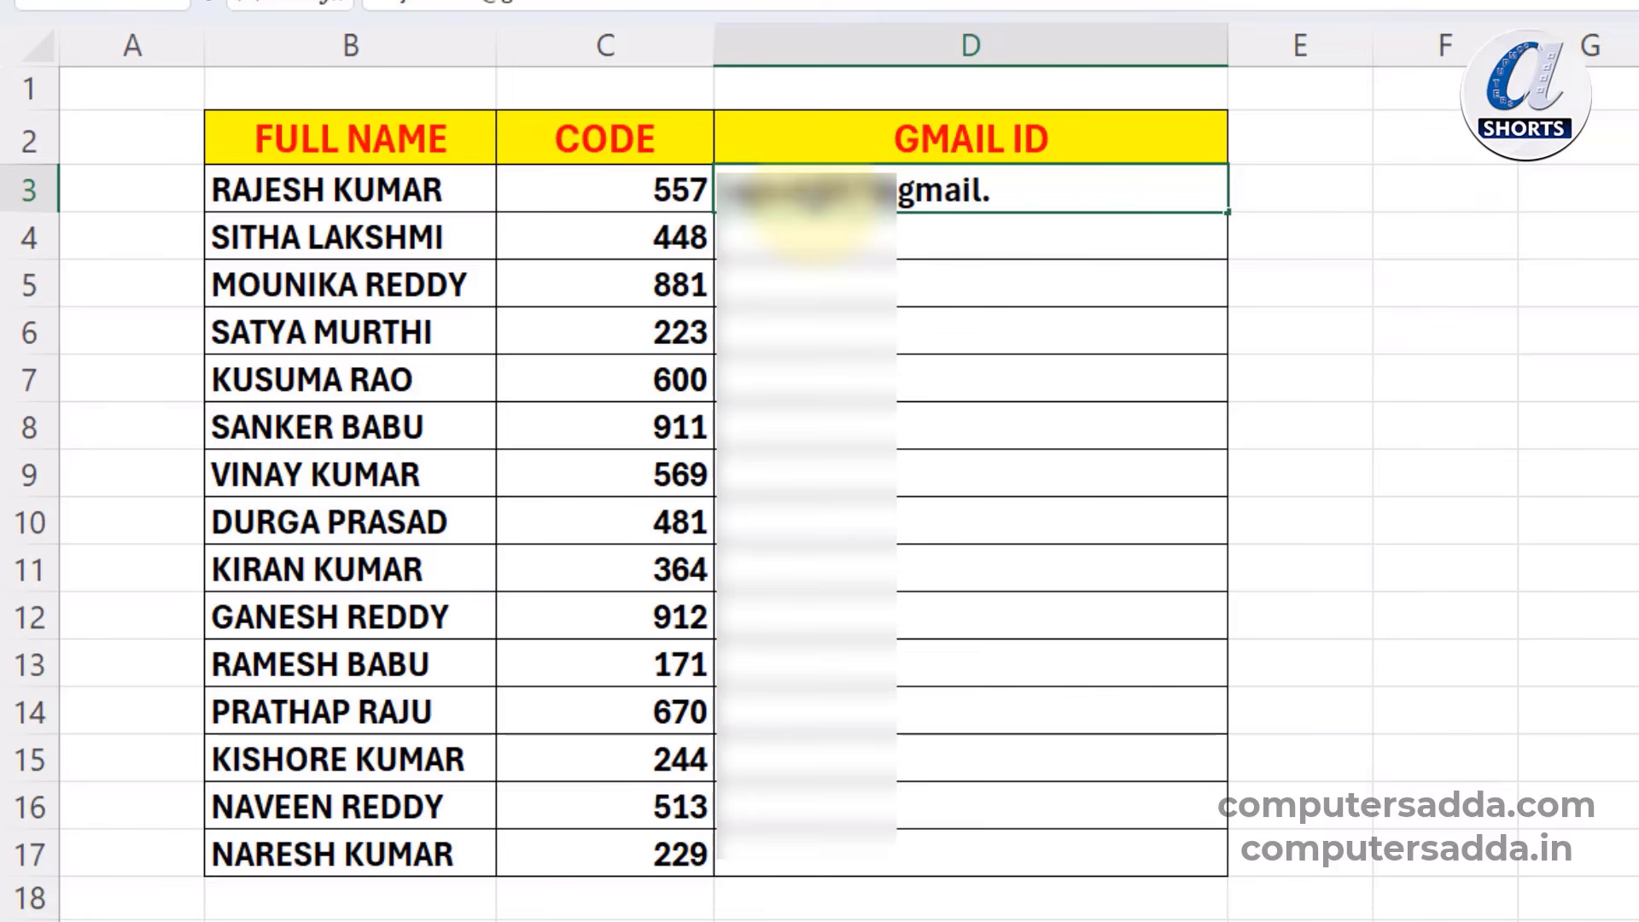
{"action": "key", "text": "Return"}
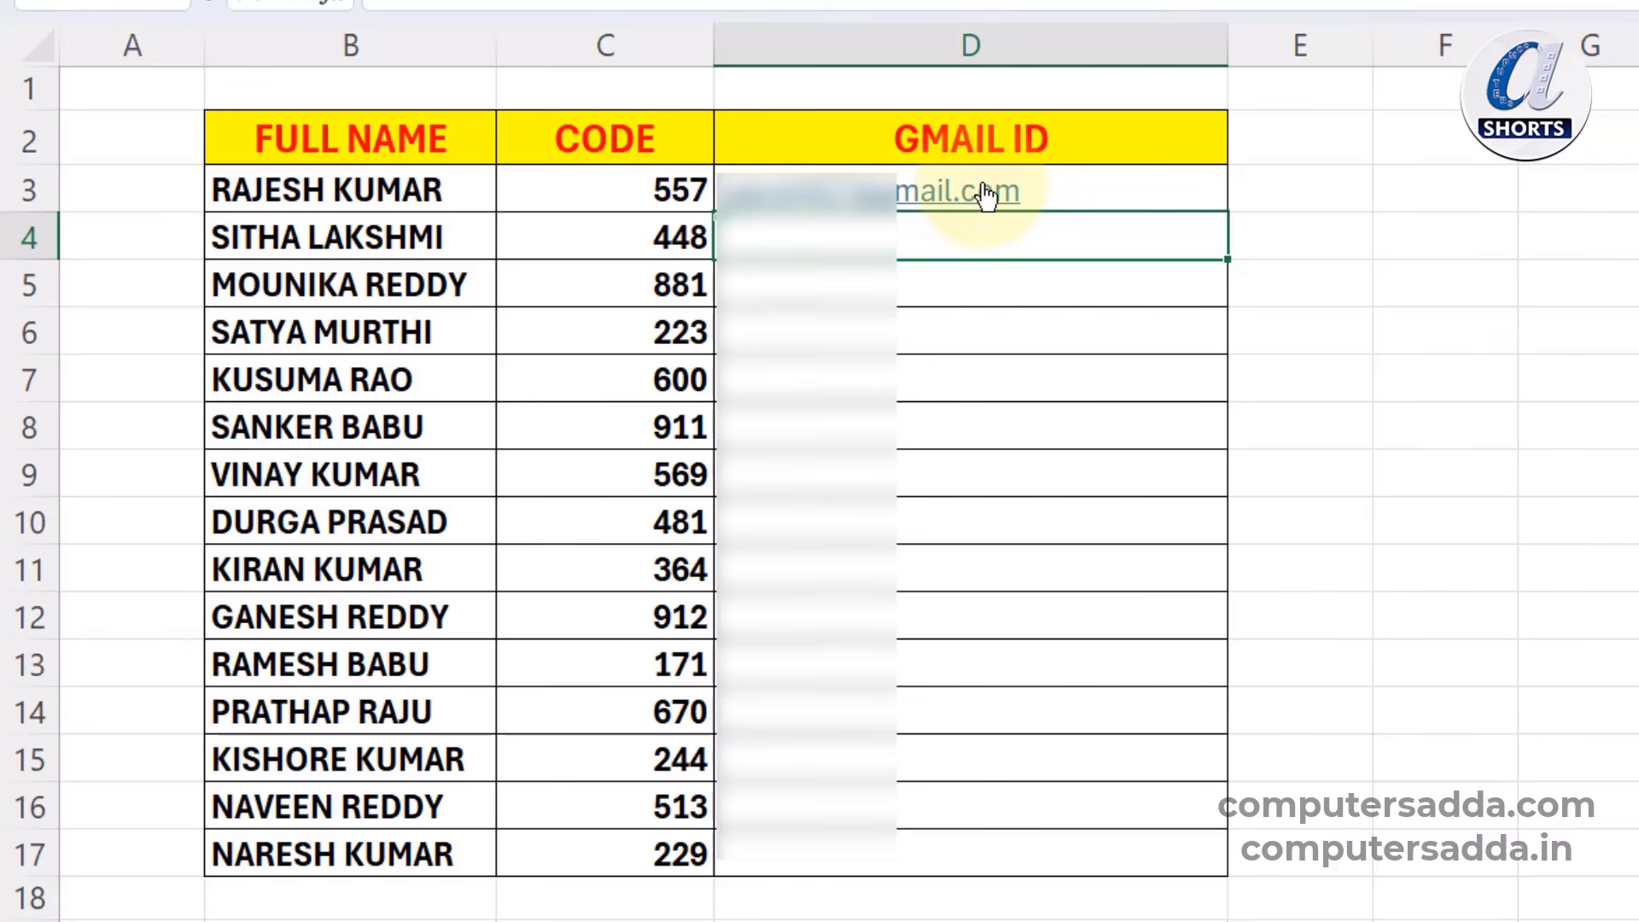
{"action": "mouse_move", "coordinate": [986, 195]}
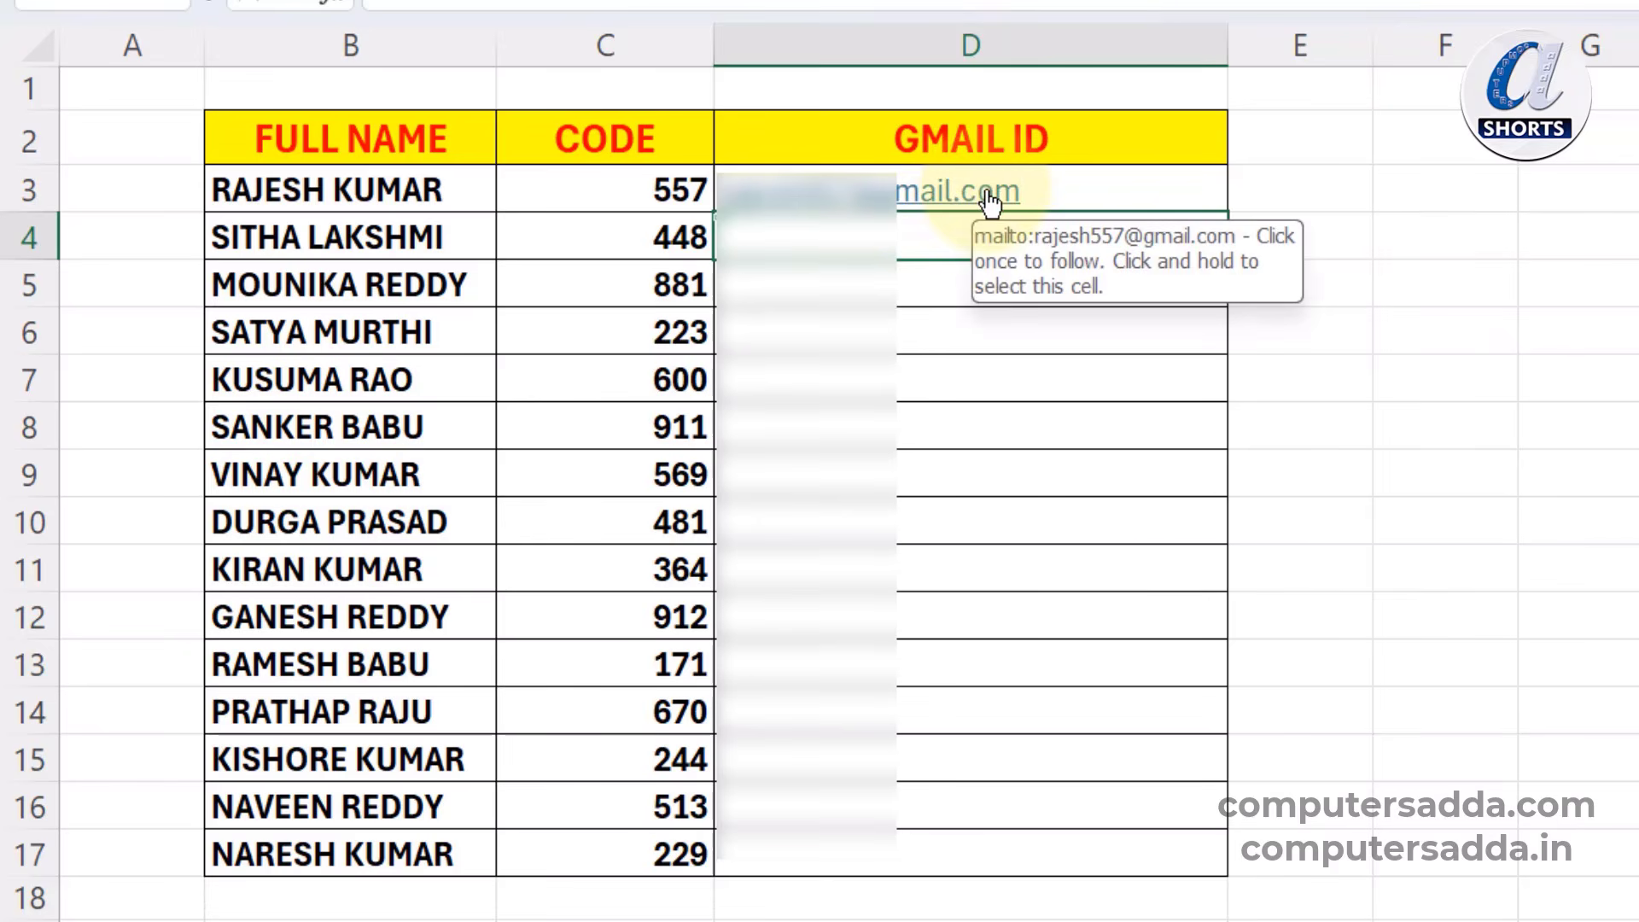
{"action": "key", "text": "ctrl+z"}
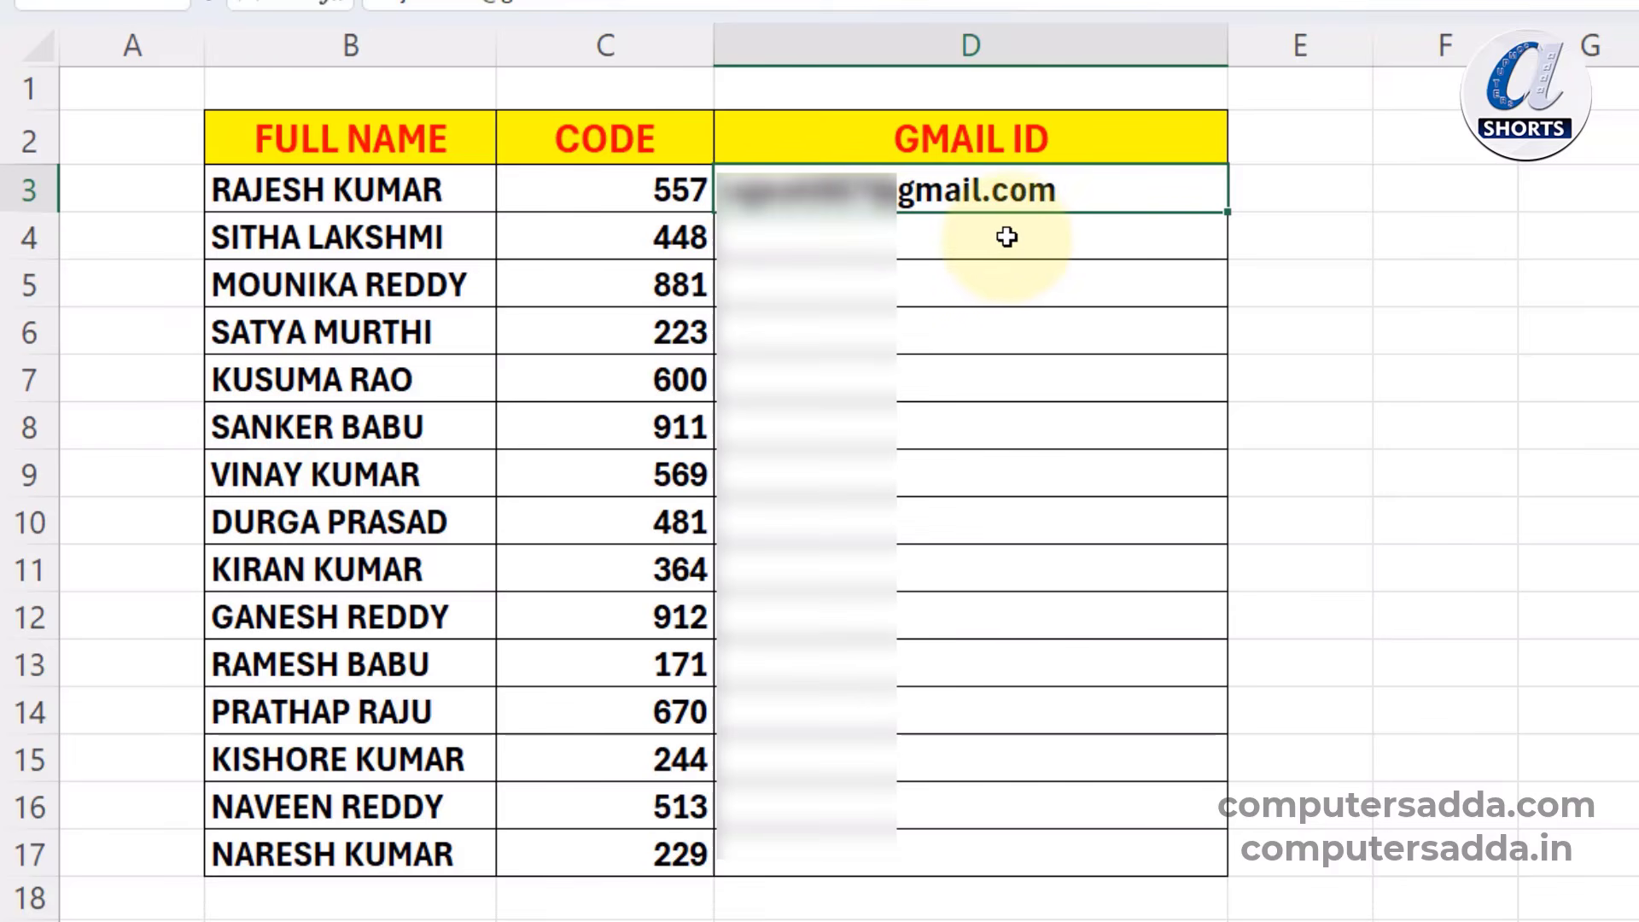
{"action": "left_click", "coordinate": [1007, 237]}
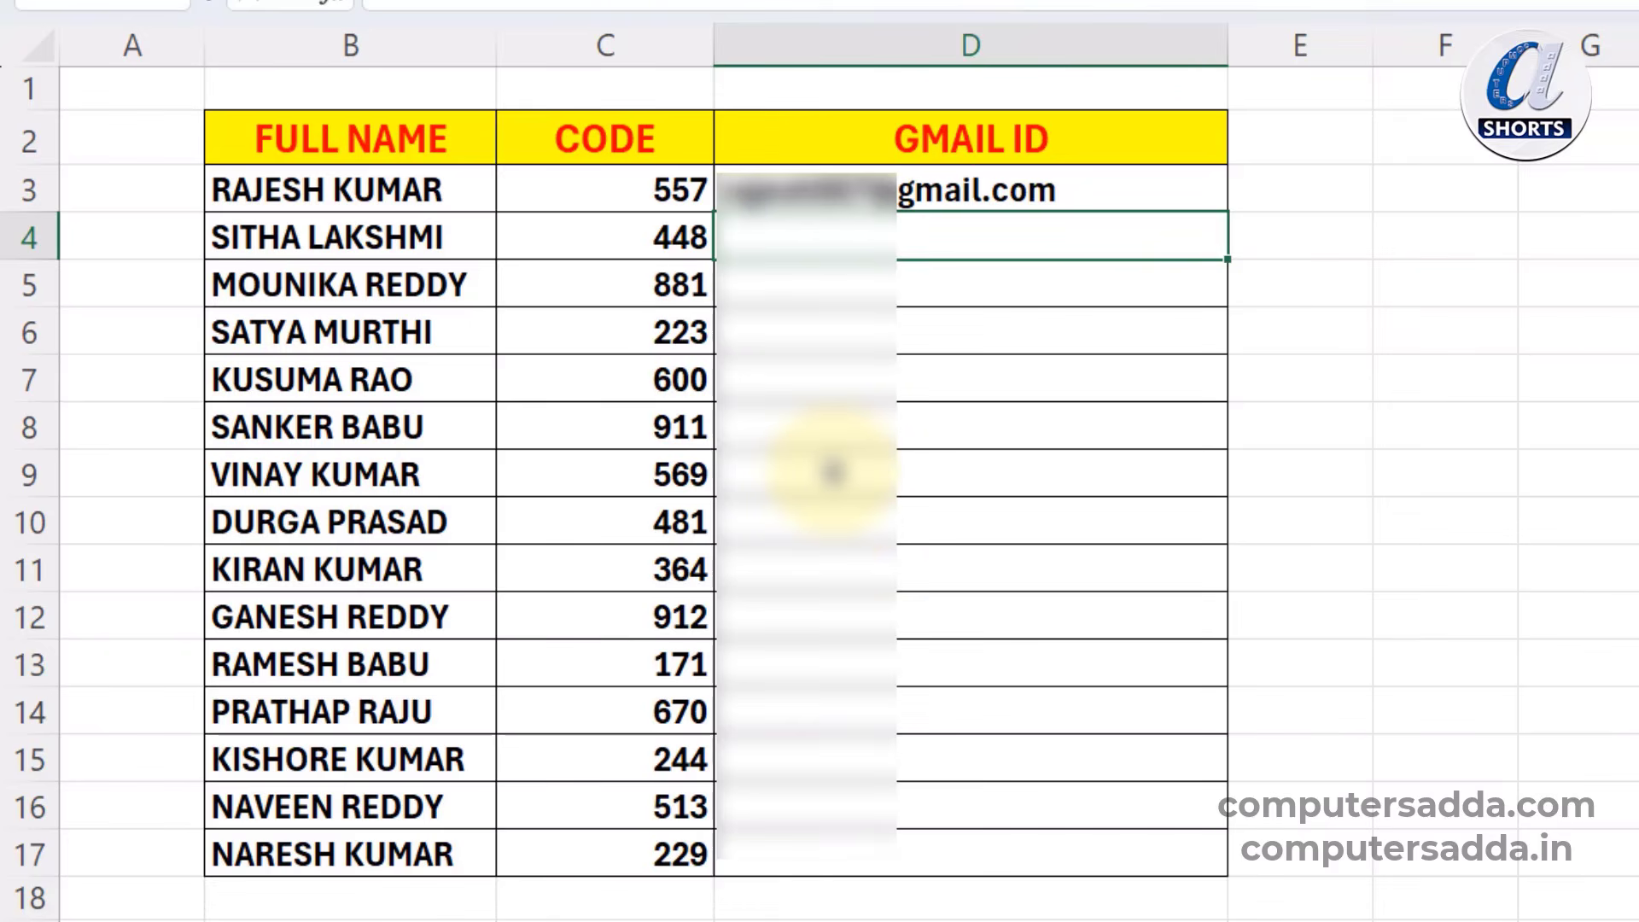
{"action": "key", "text": "ctrl+e"}
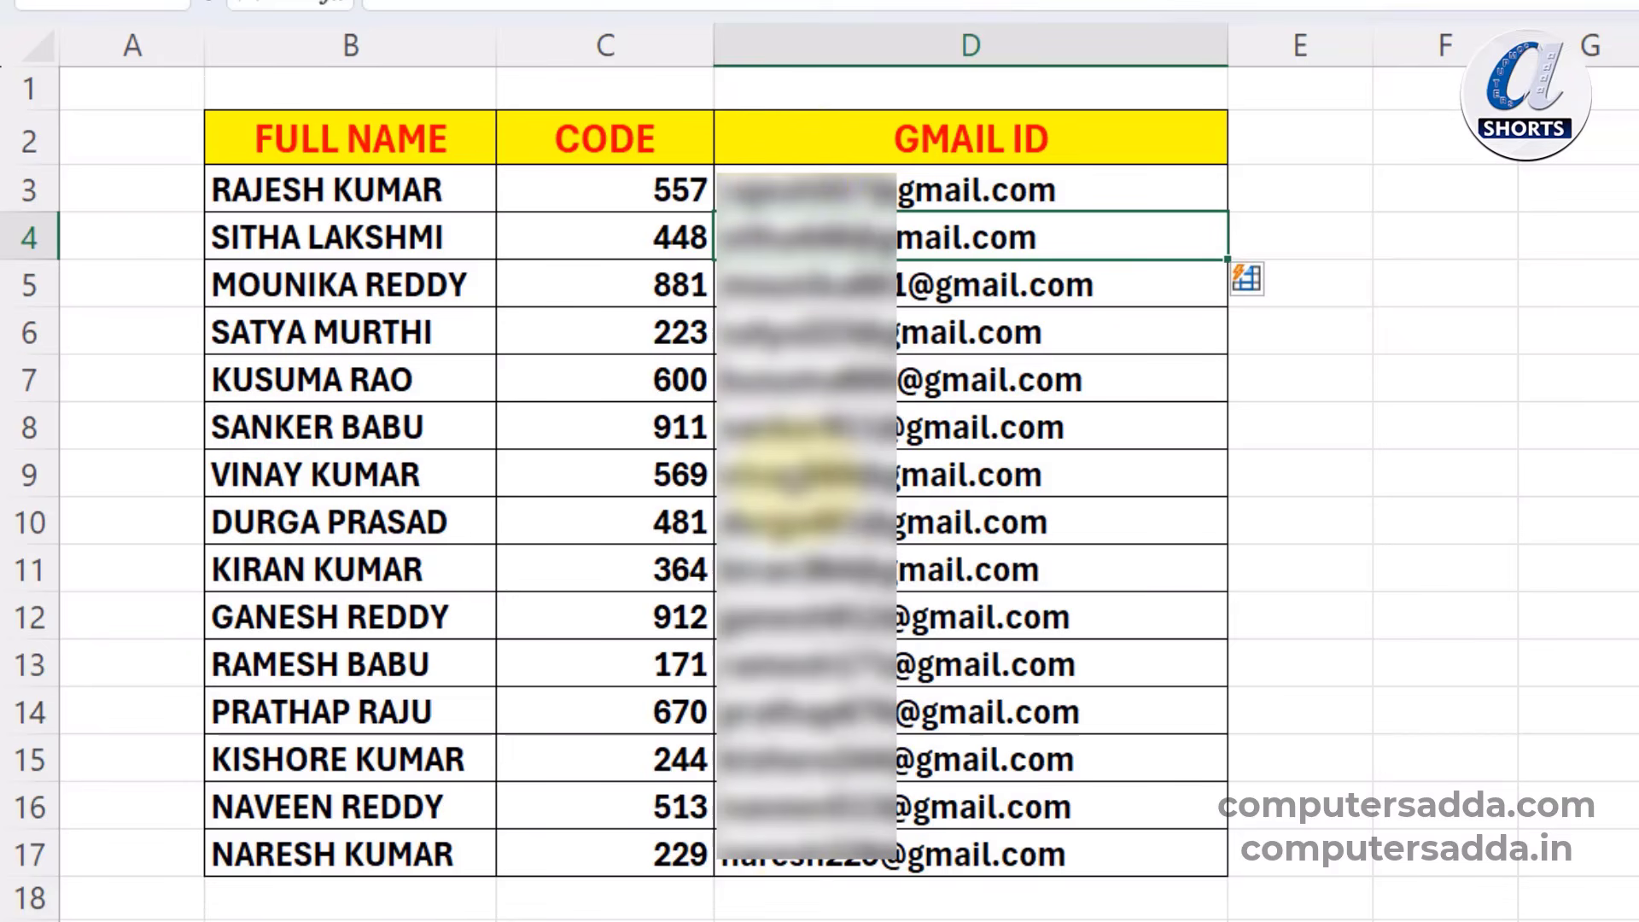
{"action": "left_click", "coordinate": [1416, 470]}
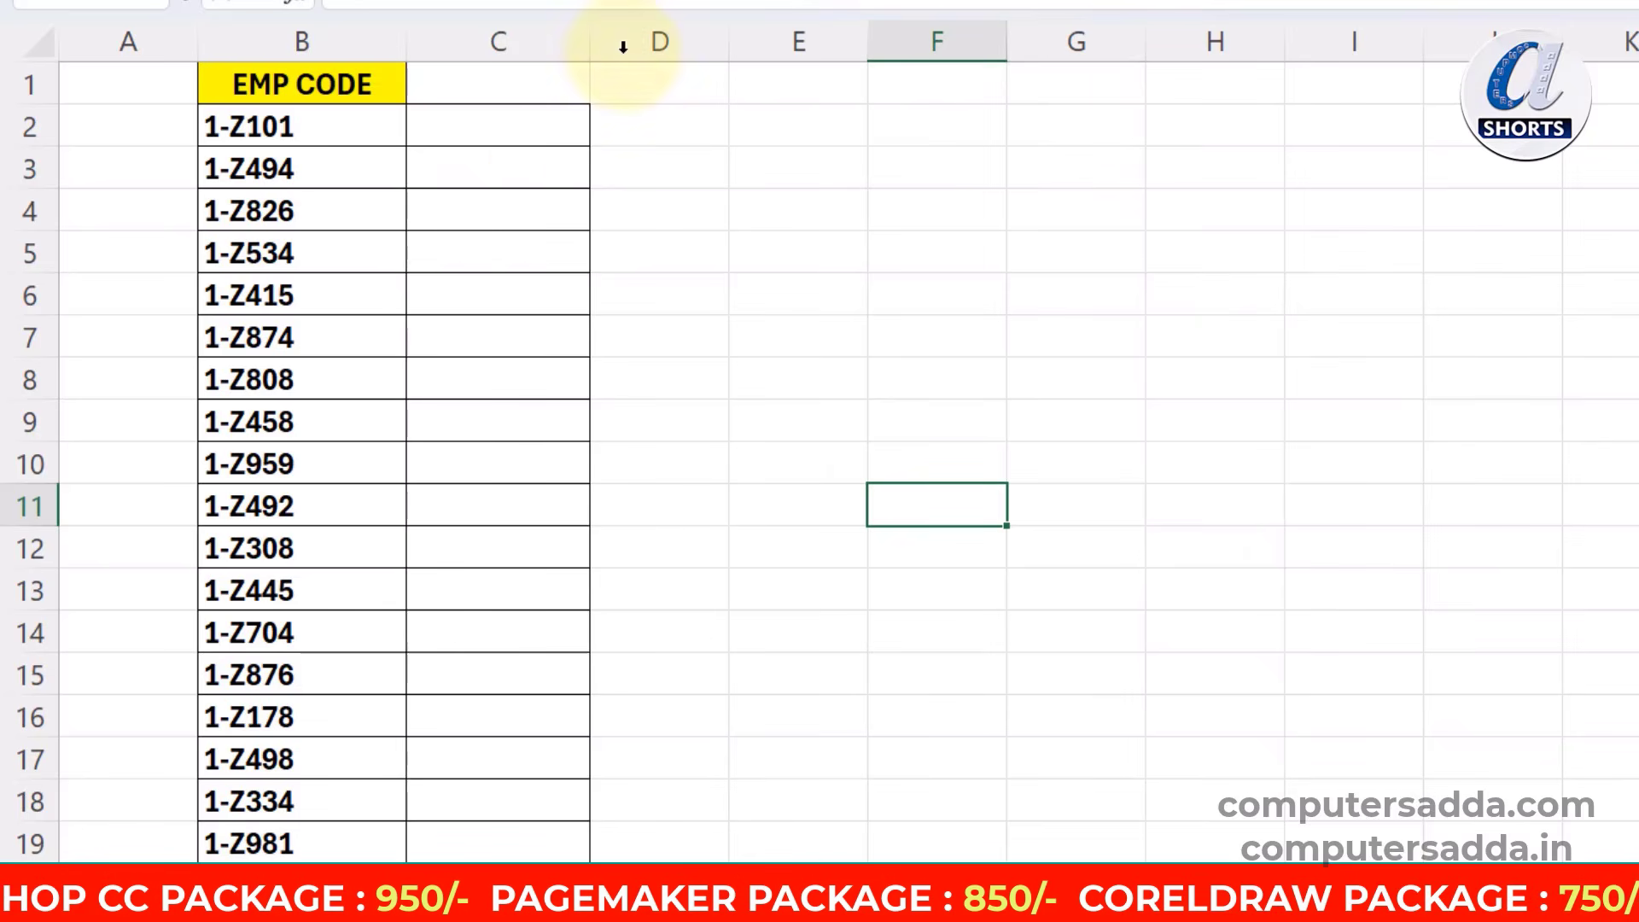
- On Sheet12, enter 1 in C2 beside the first EMP CODE and Flash Fill column C
{"action": "left_click_drag", "start_coordinate": [356, 125], "coordinate": [326, 681]}
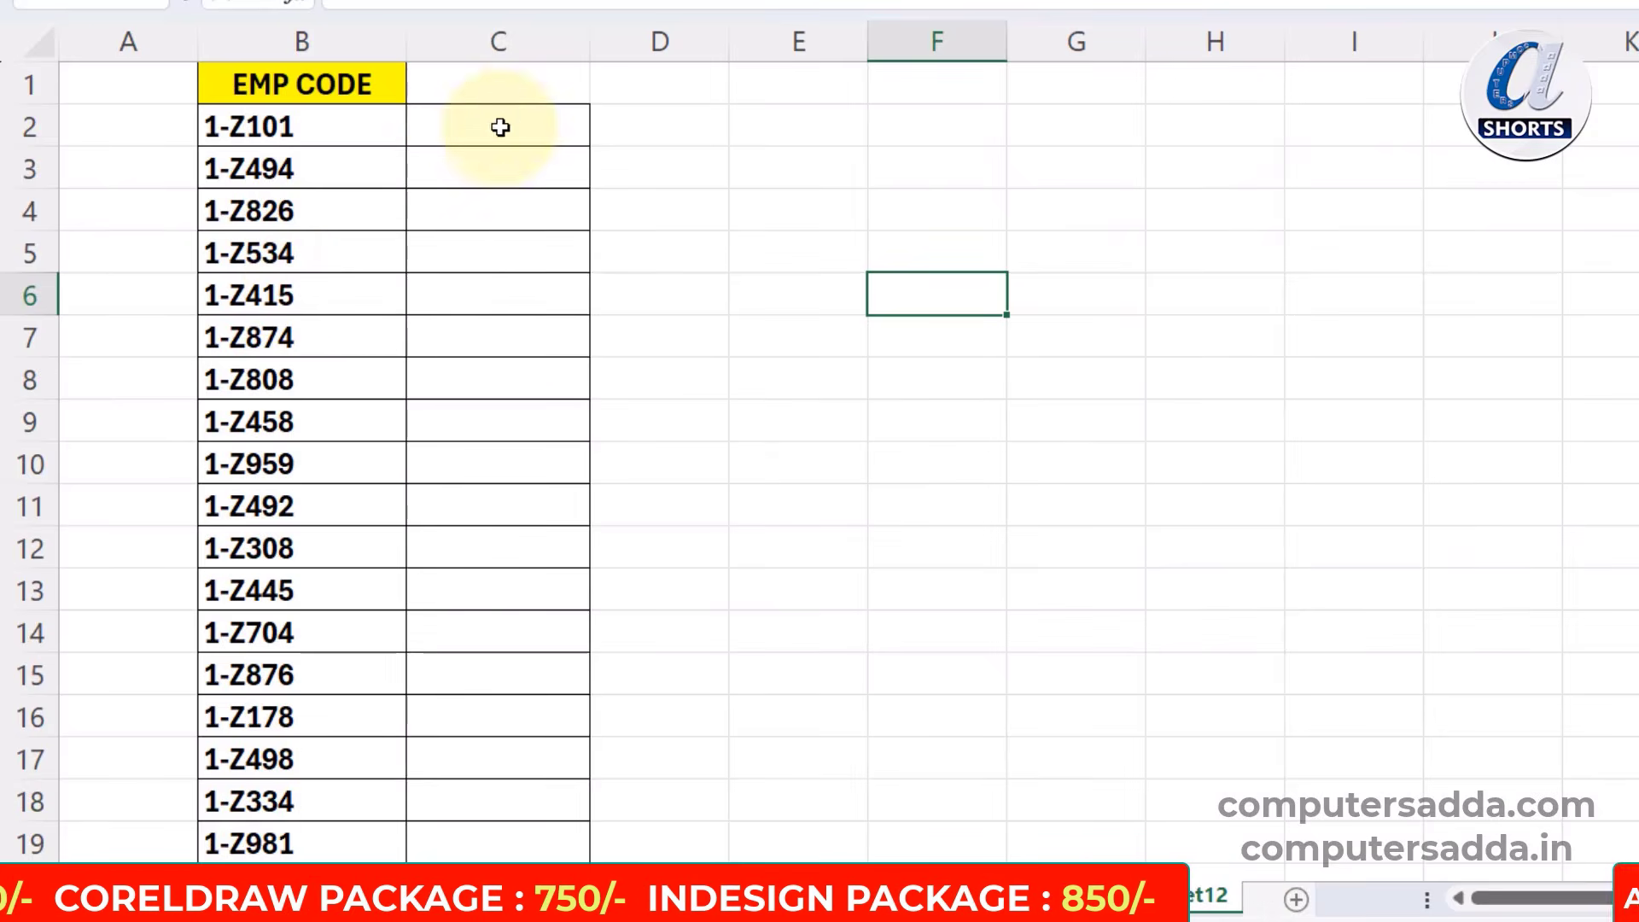
{"action": "left_click_drag", "start_coordinate": [502, 125], "coordinate": [506, 855]}
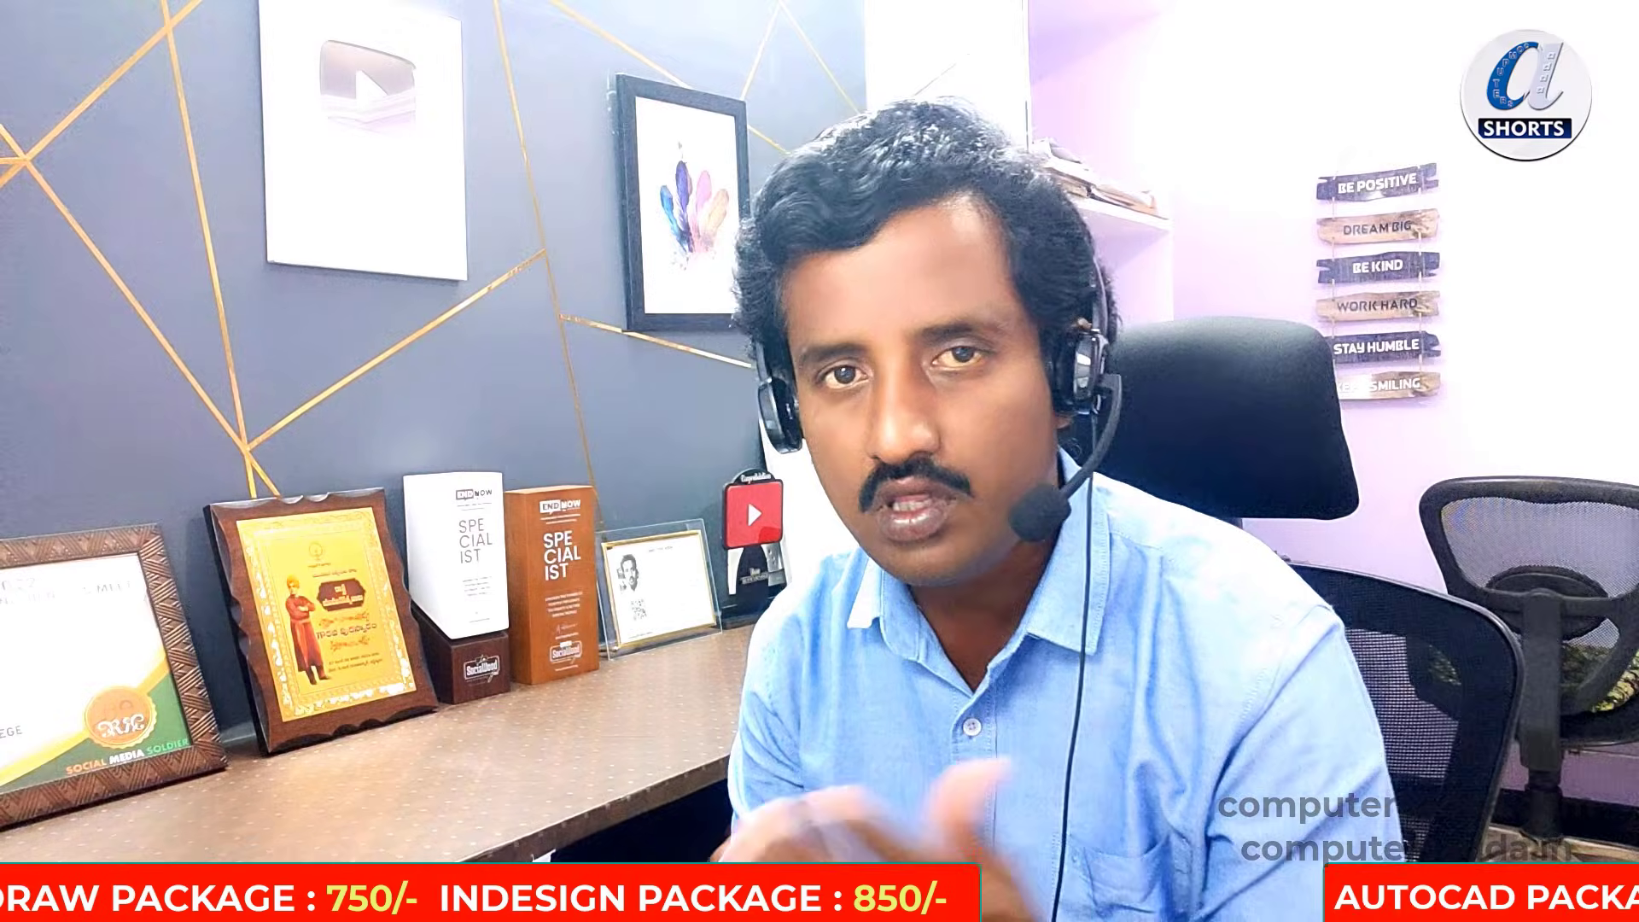
{"action": "left_click", "coordinate": [512, 132]}
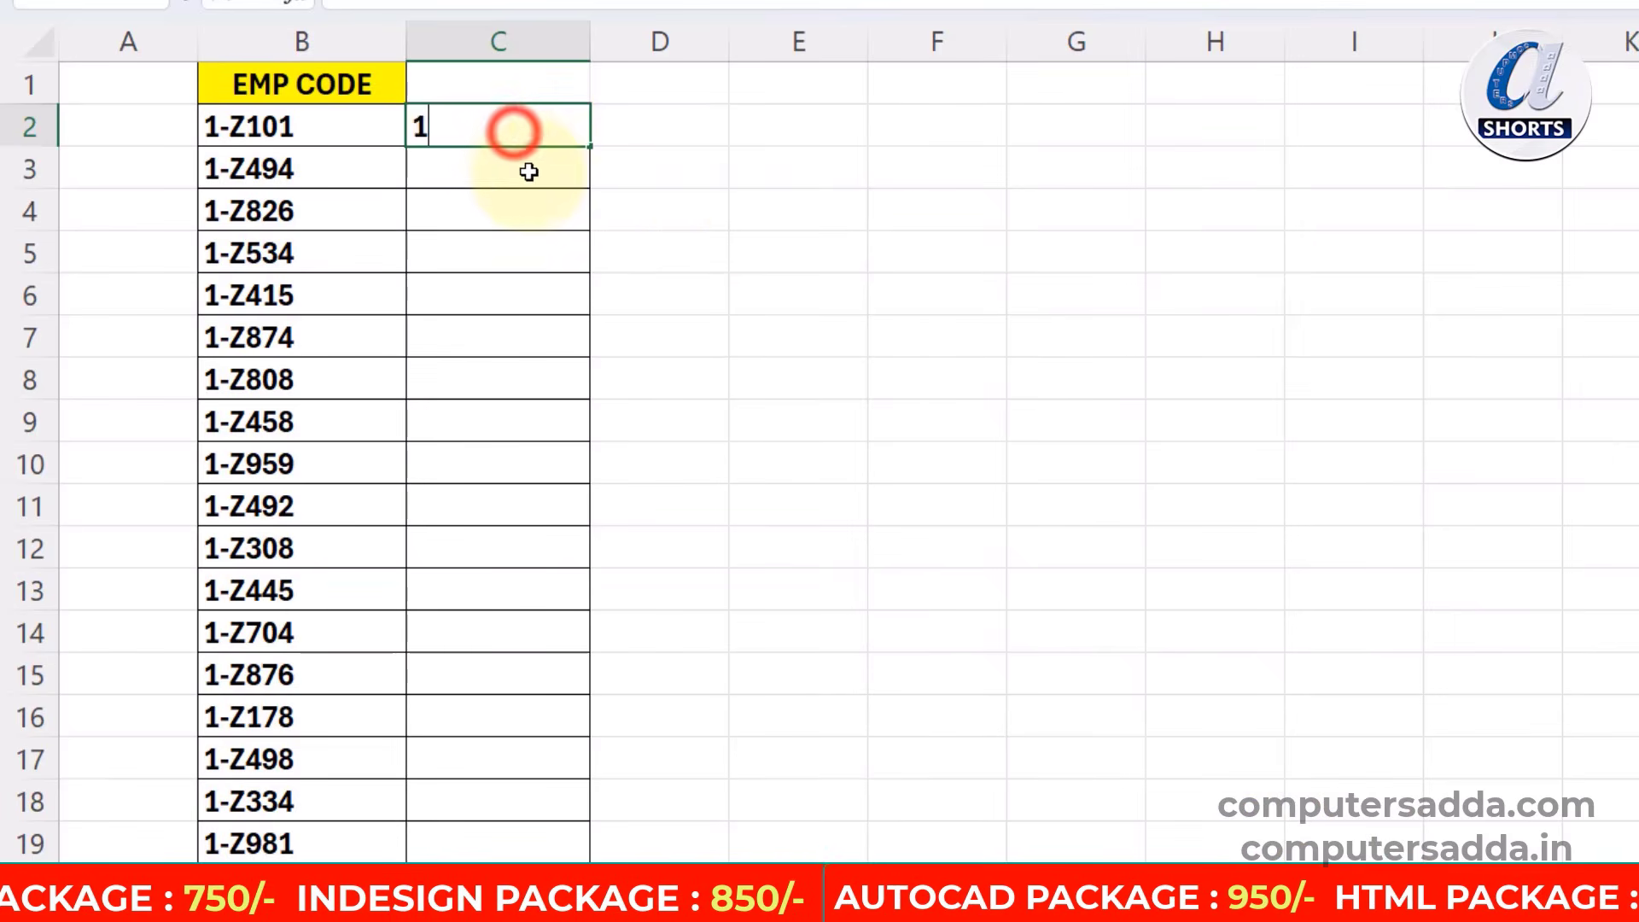
{"action": "left_click", "coordinate": [529, 174]}
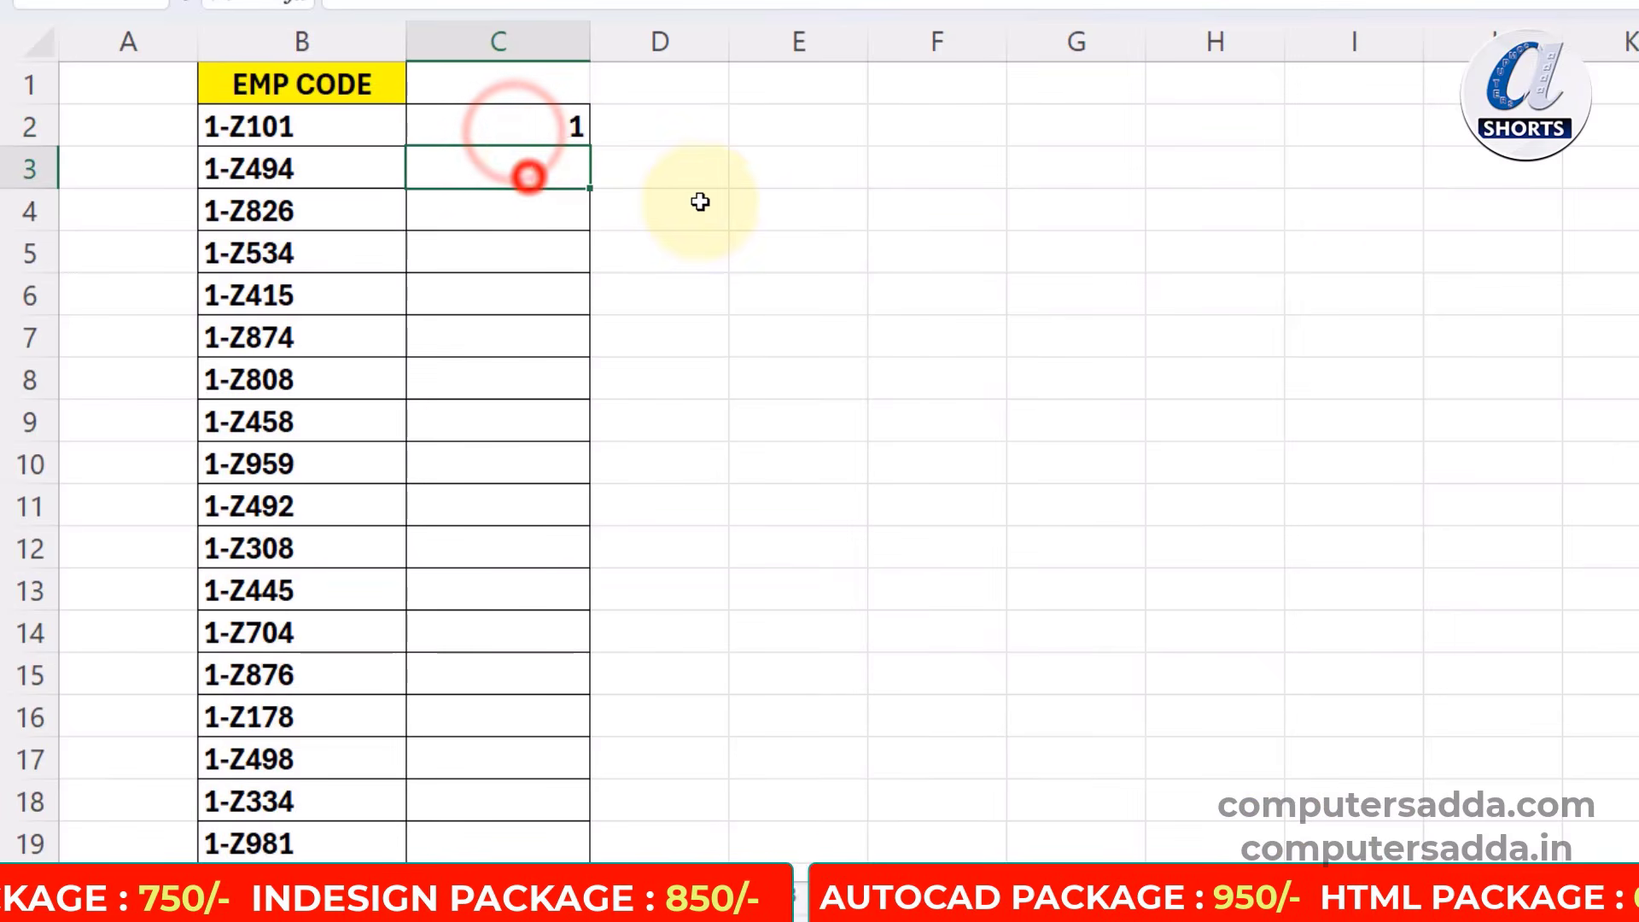
{"action": "left_click", "coordinate": [790, 241]}
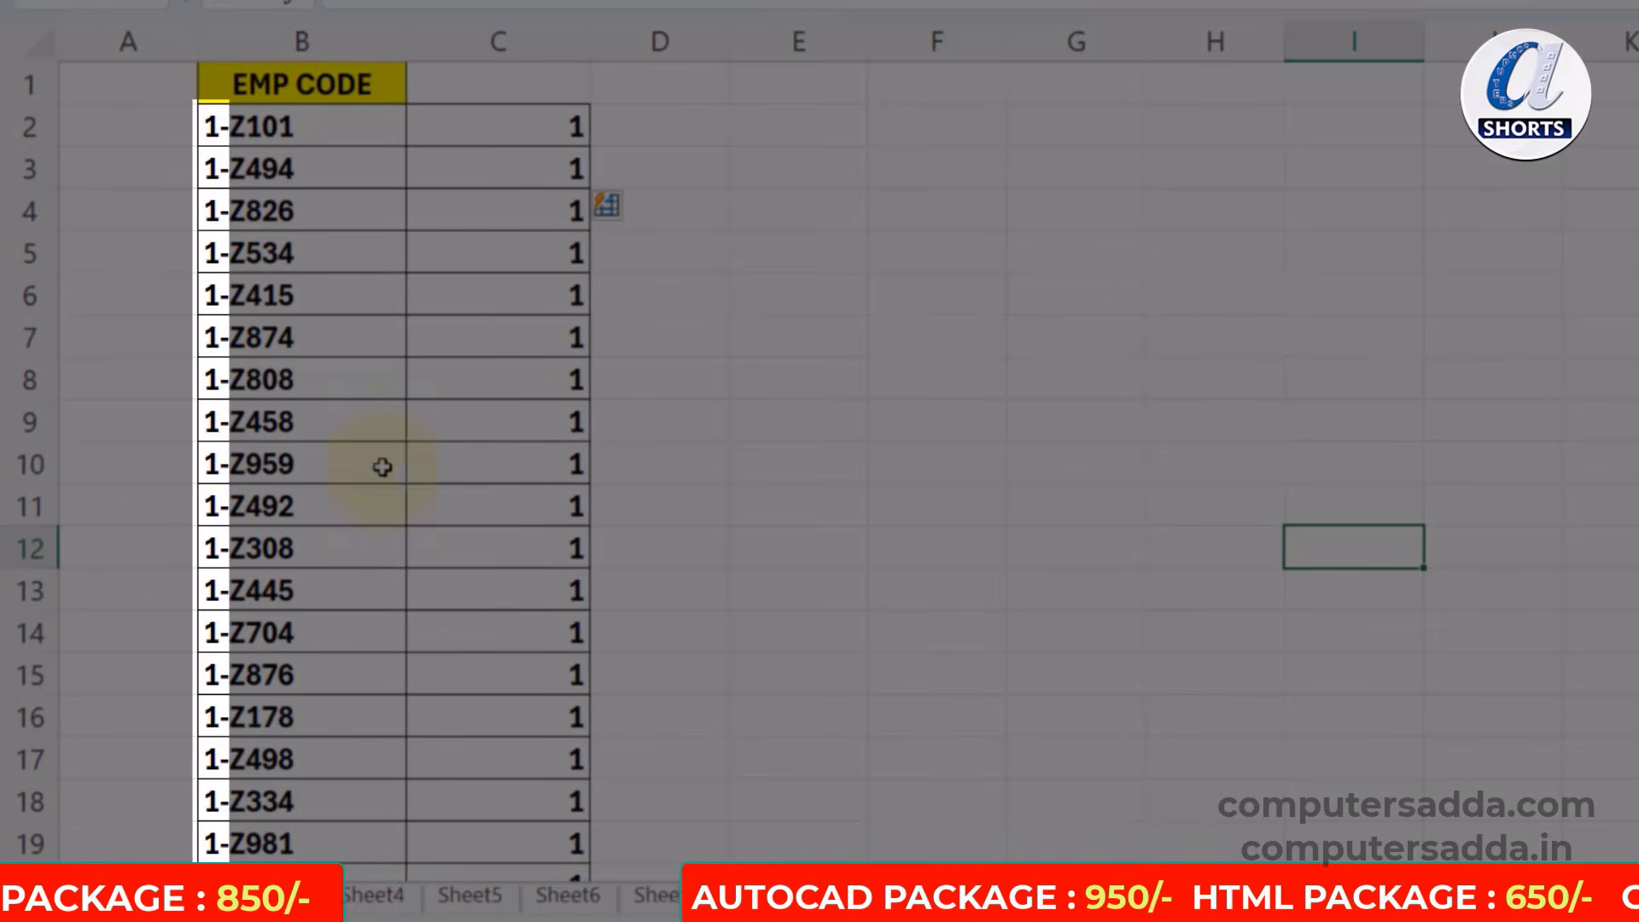
- Clear the filled values from C3 down, enter 4 in C3 as a second example, and Flash Fill column C again
{"action": "left_click", "coordinate": [543, 164]}
{"action": "key", "text": "ctrl+shift+Down"}
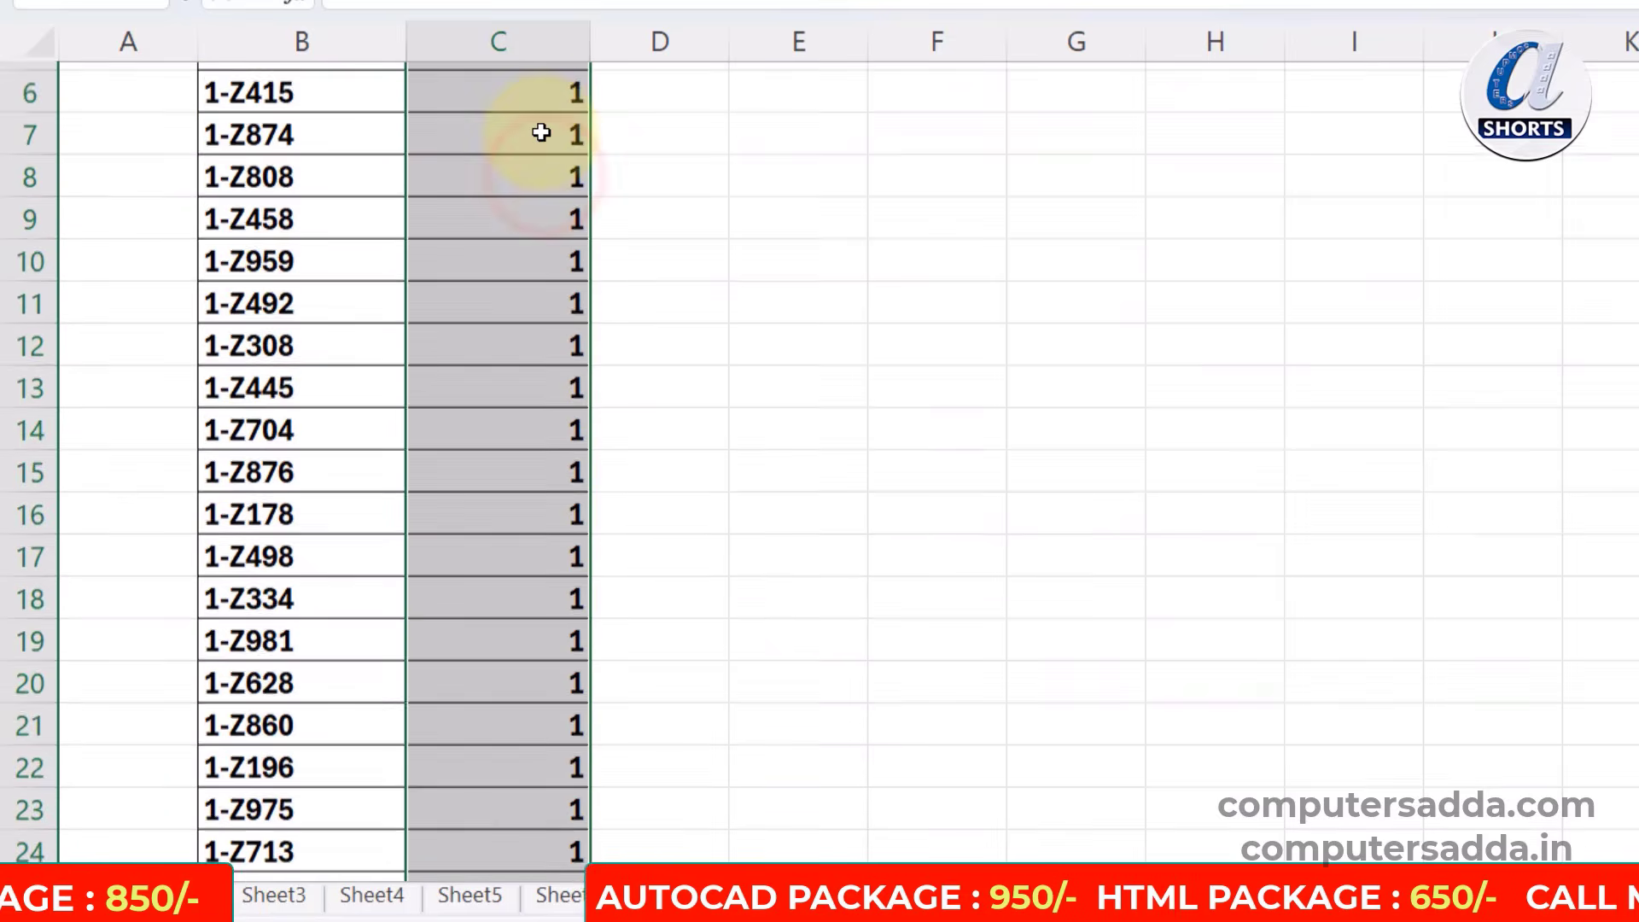
{"action": "key", "text": "Delete"}
{"action": "scroll", "coordinate": [541, 132], "scroll_direction": "up", "scroll_amount": 2}
{"action": "left_click", "coordinate": [539, 170]}
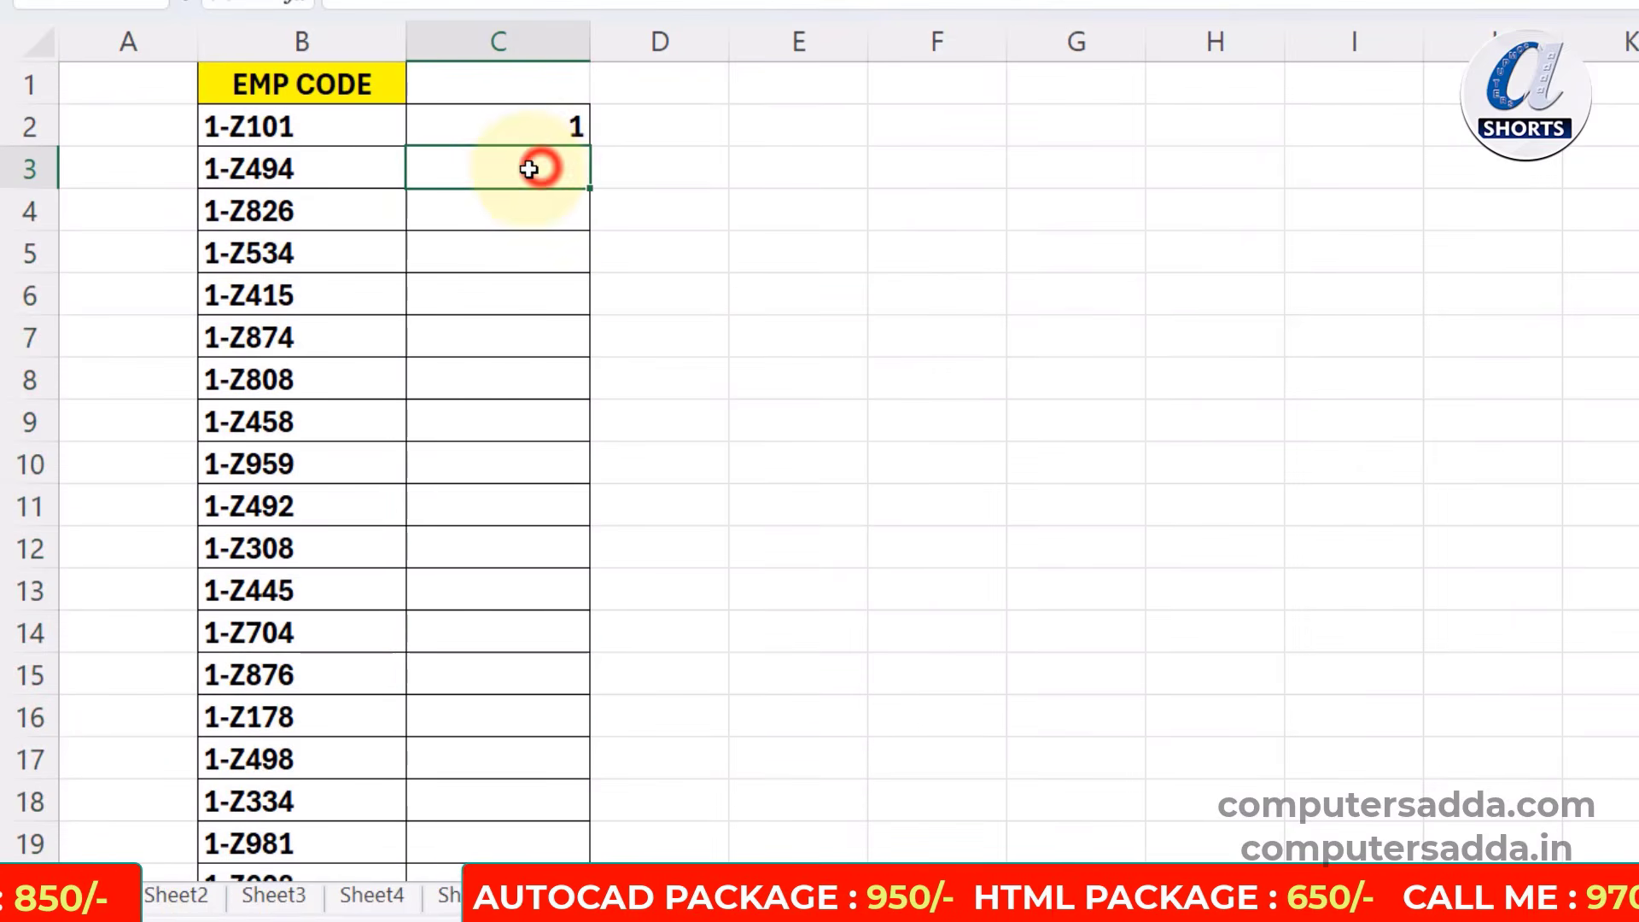
{"action": "left_click", "coordinate": [543, 212]}
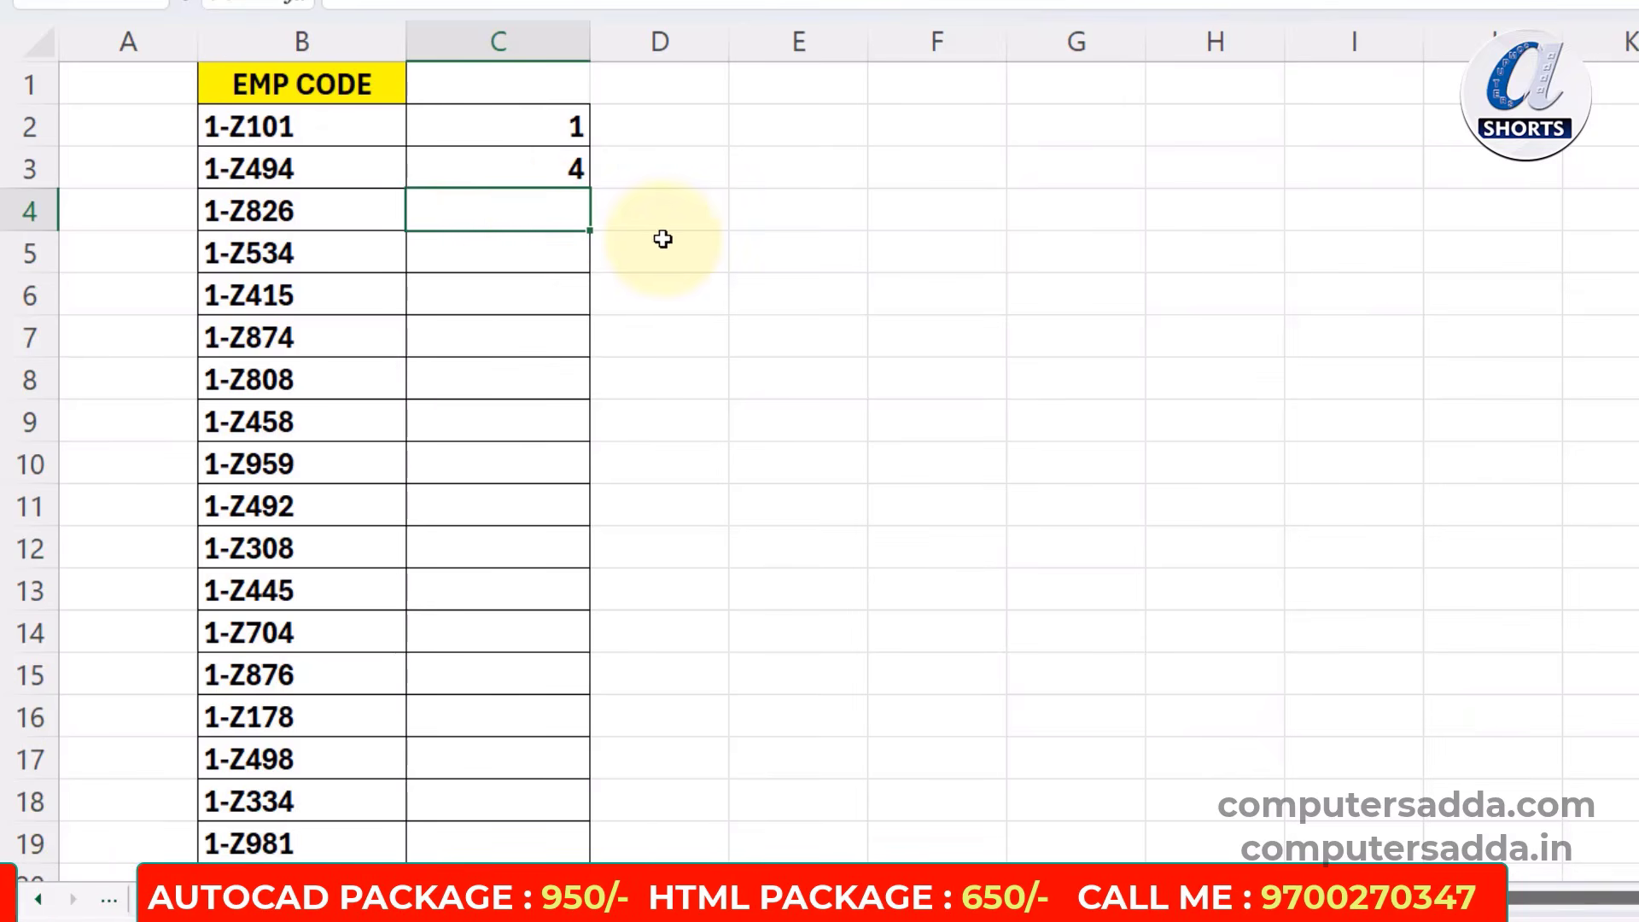
{"action": "key", "text": "ctrl+e"}
{"action": "left_click", "coordinate": [834, 330]}
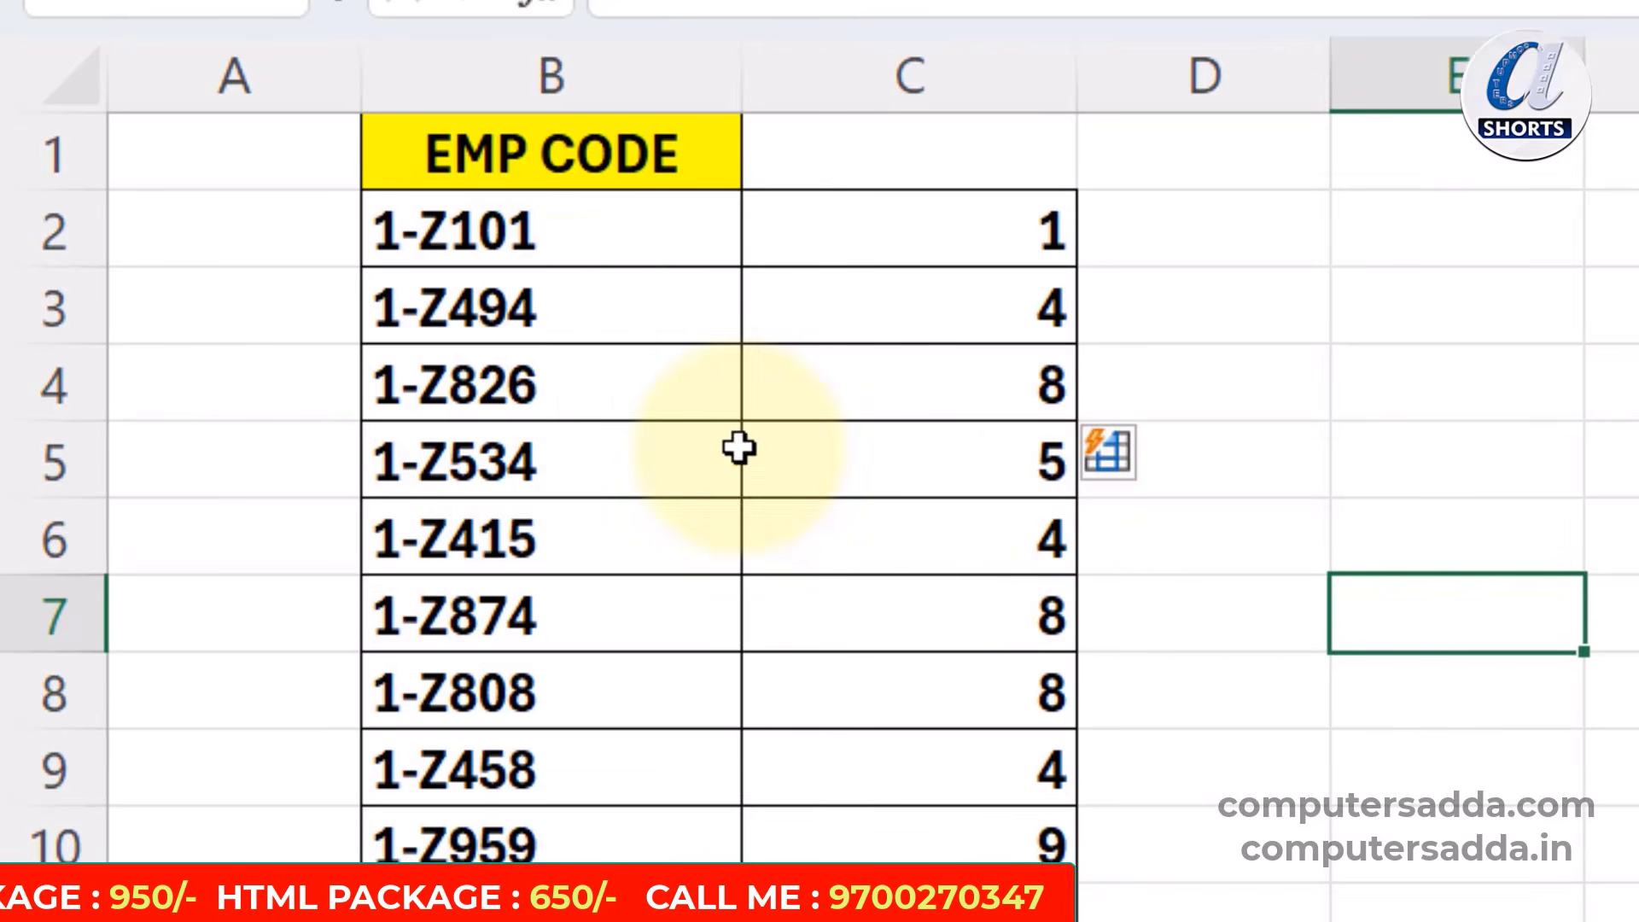
- Clear the filled values from C4 down, enter 6 in C4, and Flash Fill column C with each code's last digit
{"action": "left_click", "coordinate": [975, 386]}
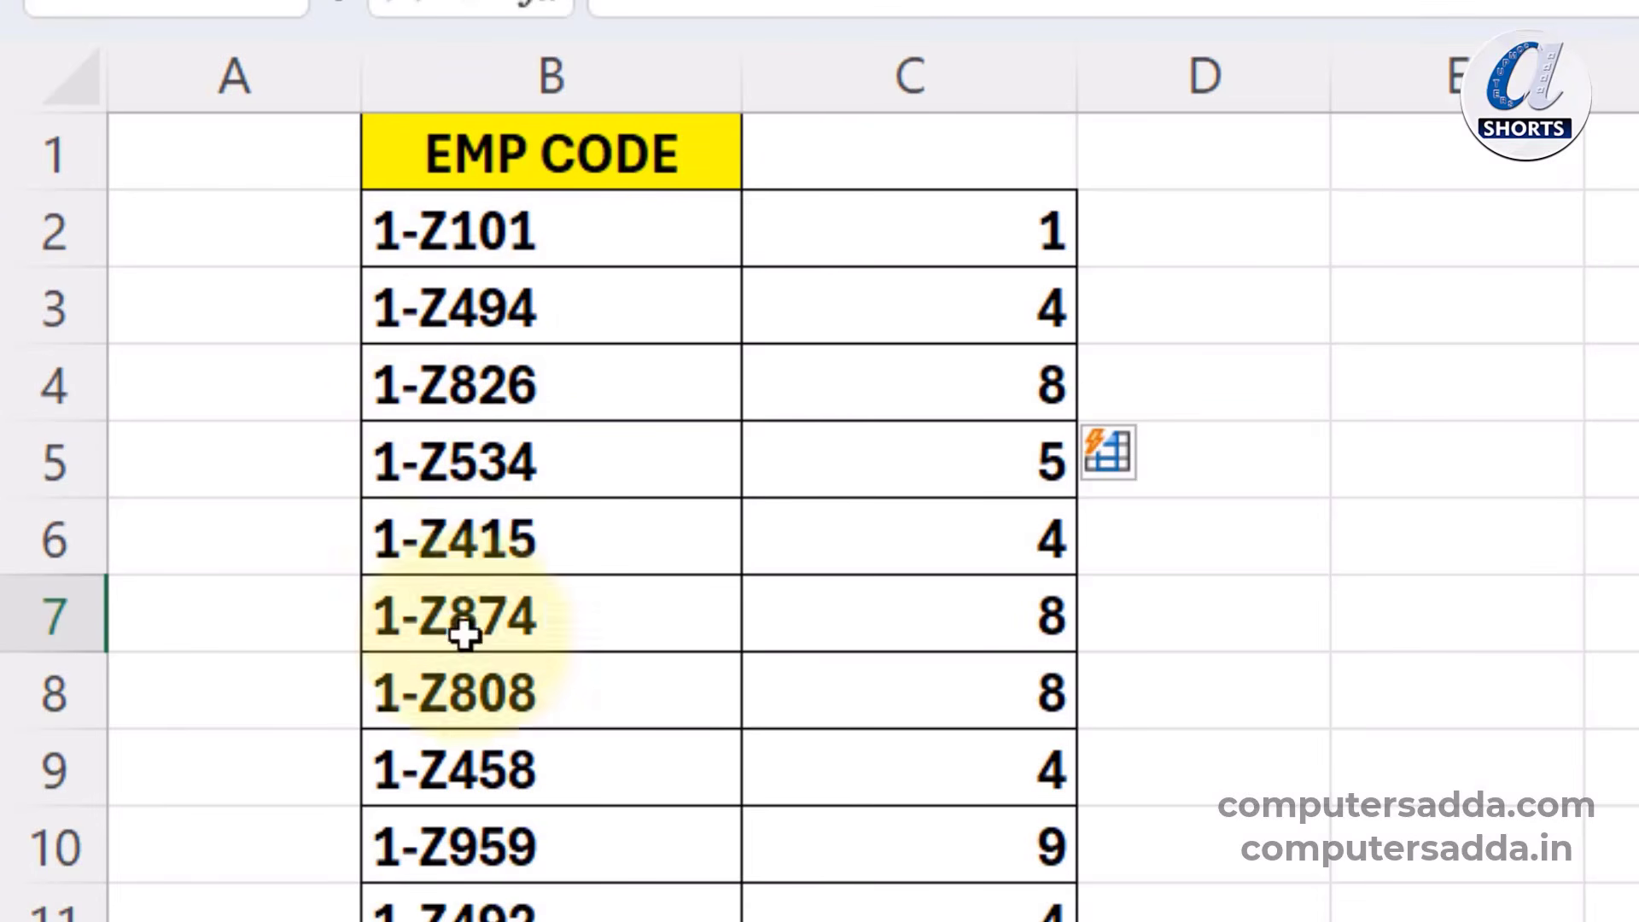
{"action": "left_click", "coordinate": [945, 386]}
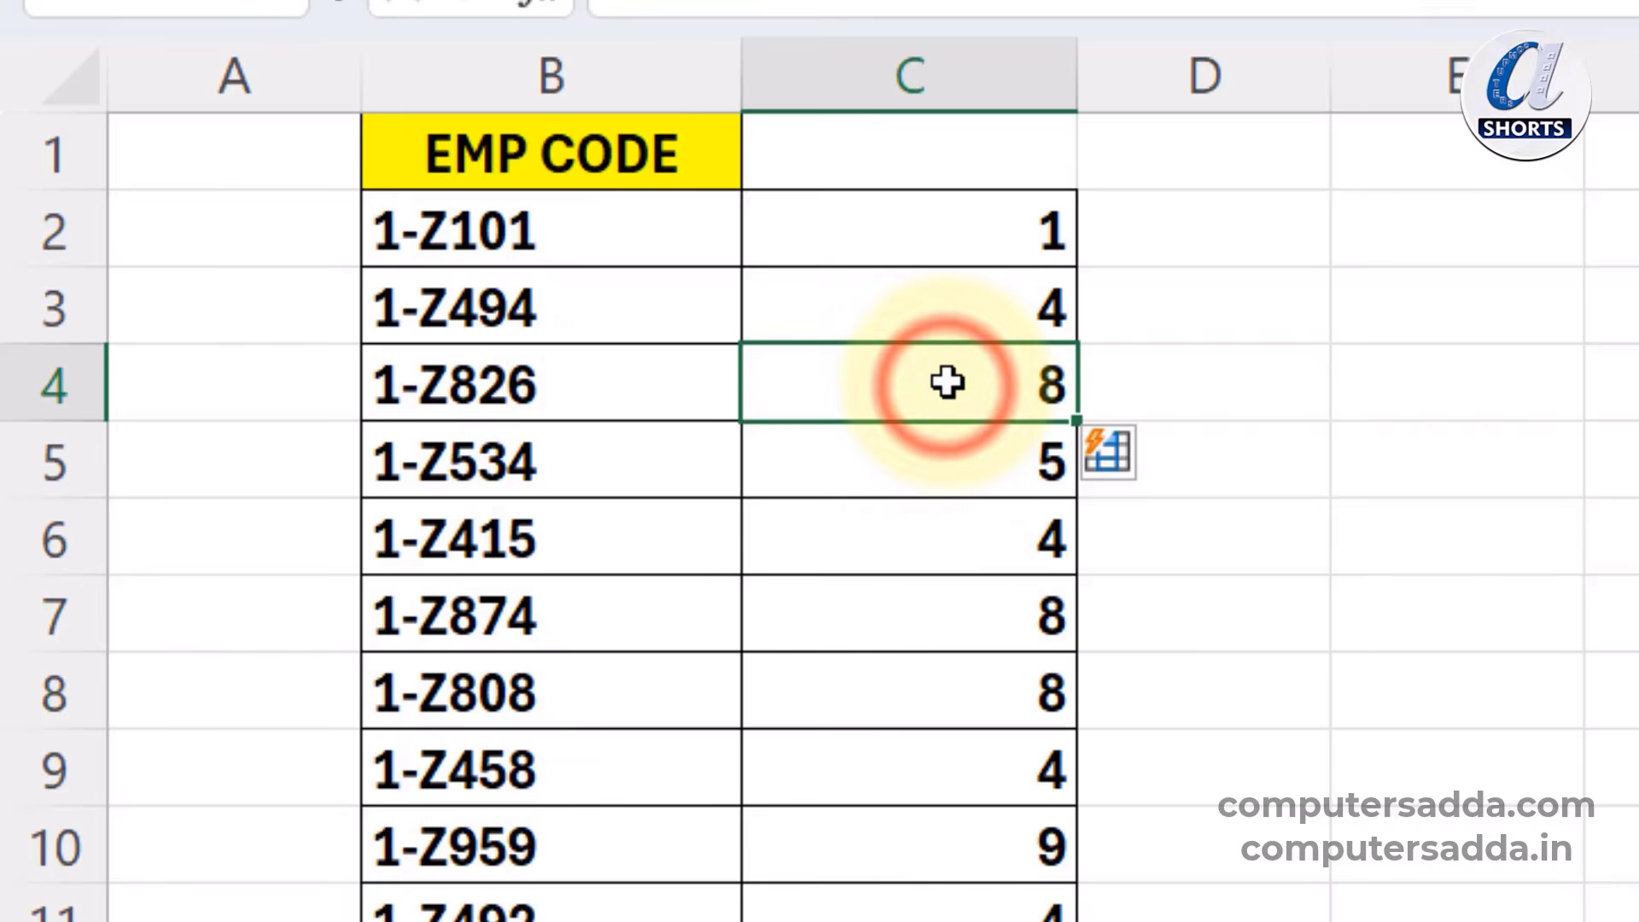
{"action": "key", "text": "ctrl+shift+Down"}
{"action": "key", "text": "Delete"}
{"action": "scroll", "coordinate": [945, 382], "scroll_direction": "up", "scroll_amount": 3}
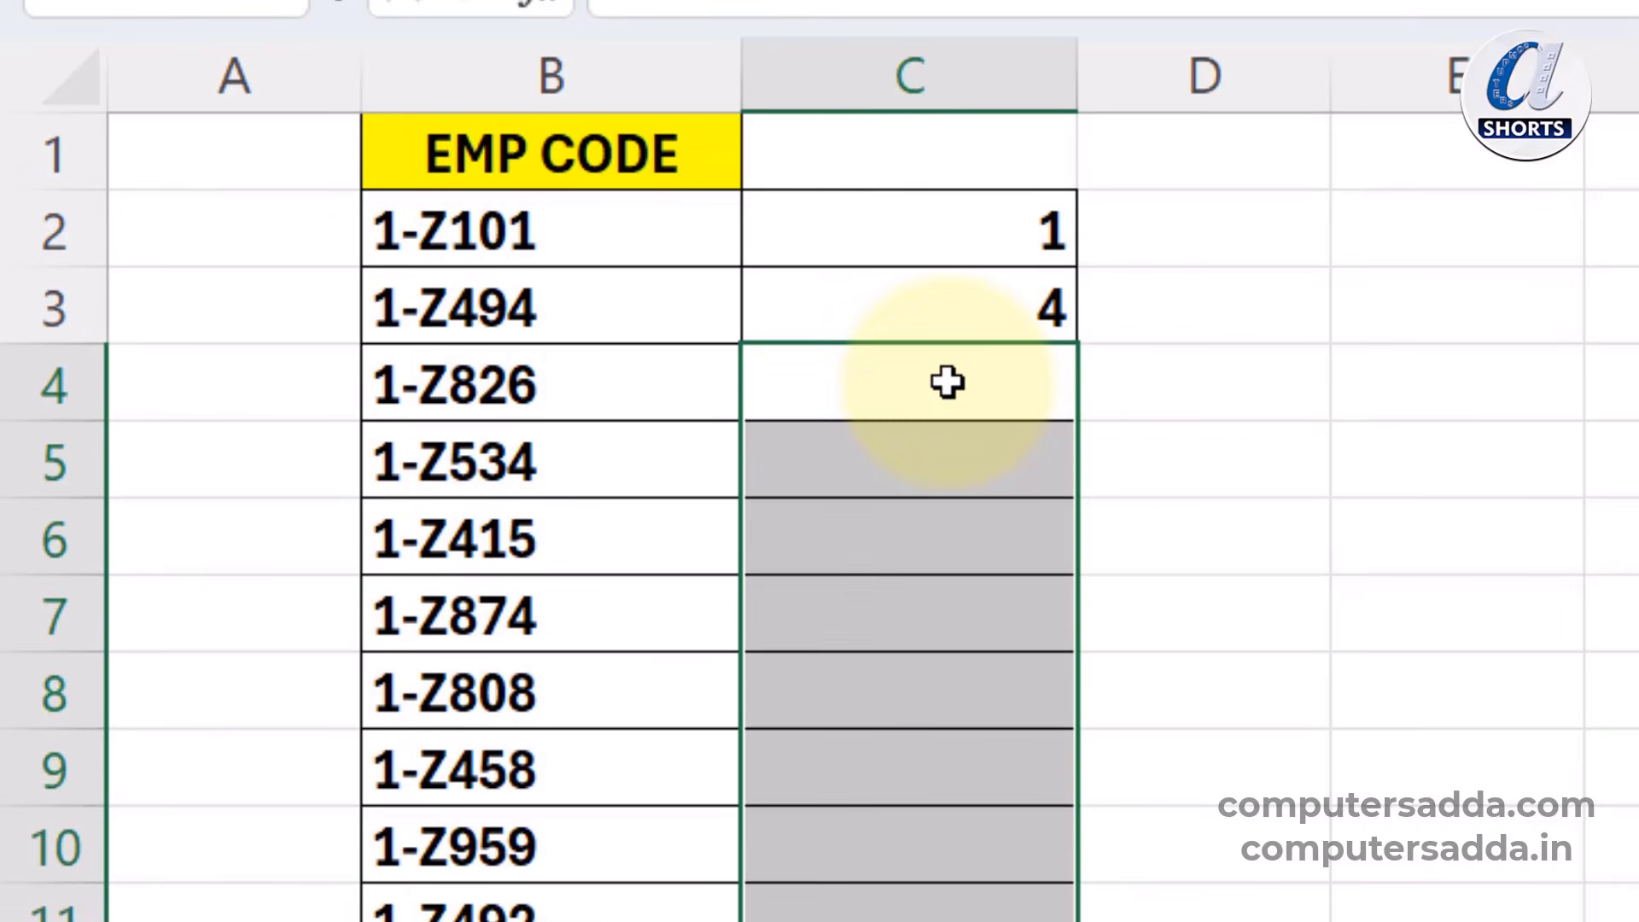
{"action": "left_click", "coordinate": [945, 386]}
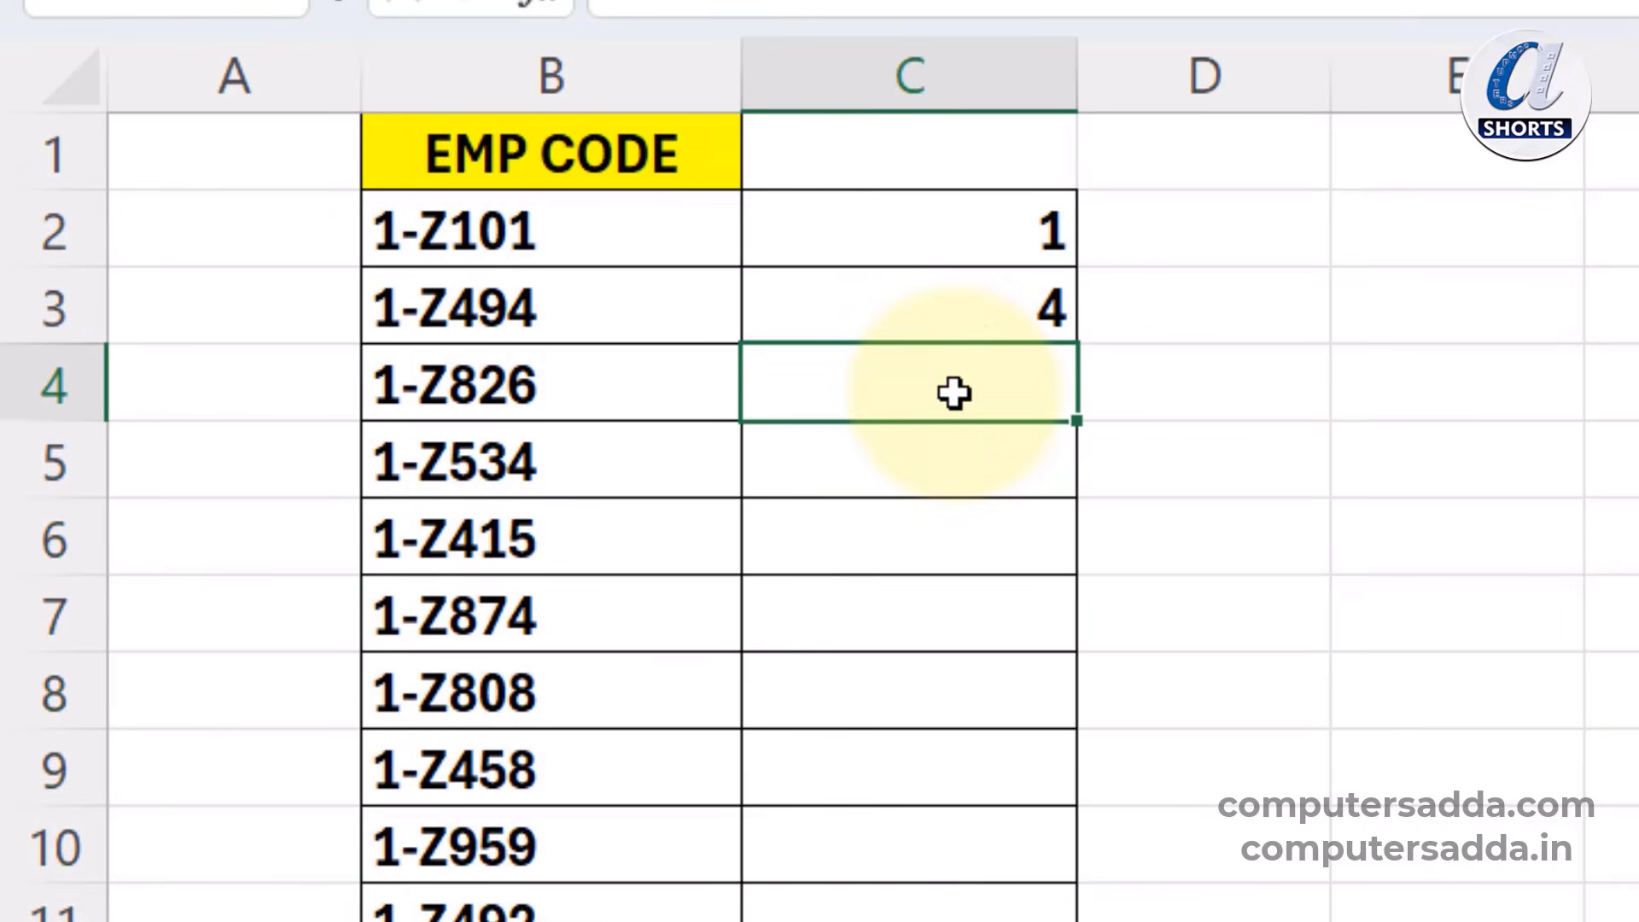
{"action": "type", "text": "6"}
{"action": "left_click", "coordinate": [983, 455]}
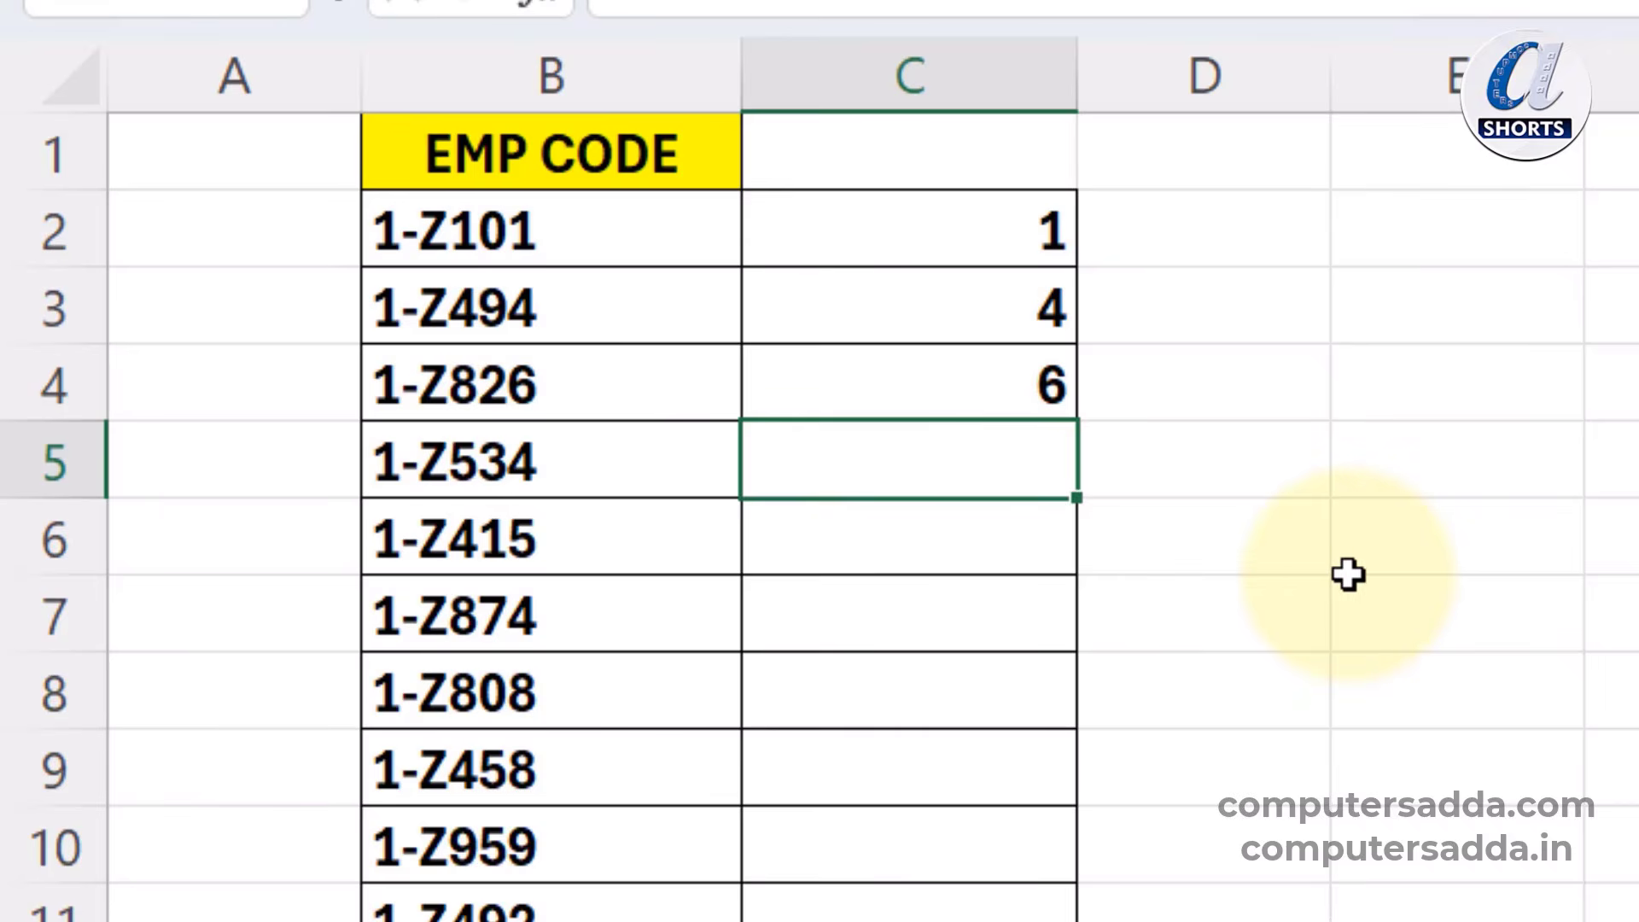
{"action": "key", "text": "ctrl+e"}
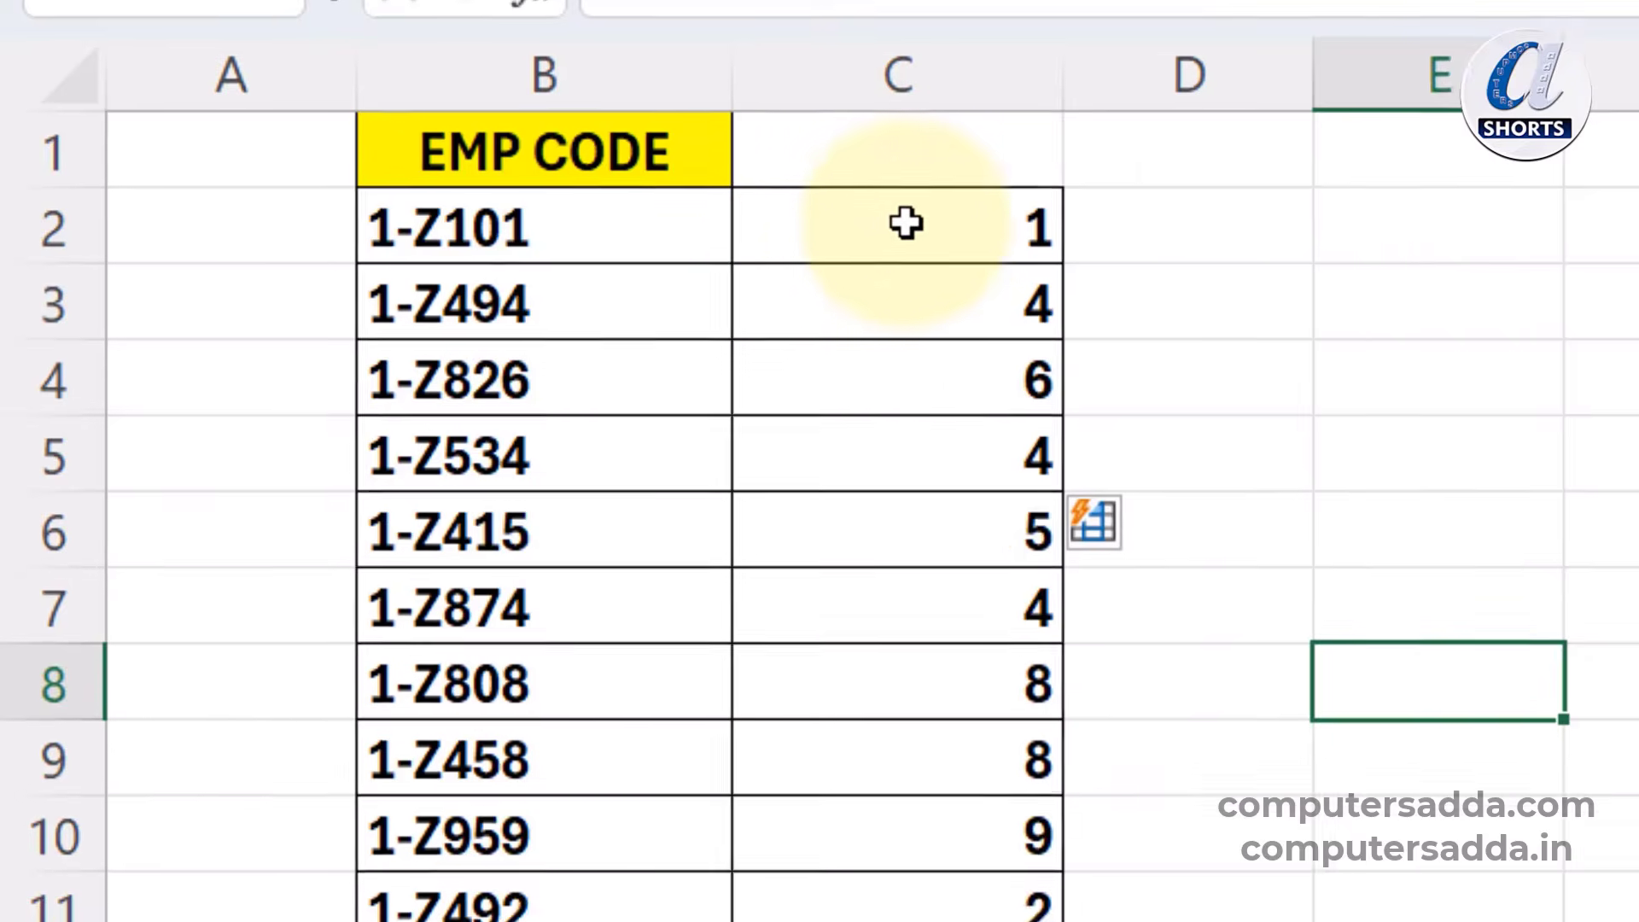
{"action": "left_click", "coordinate": [905, 224]}
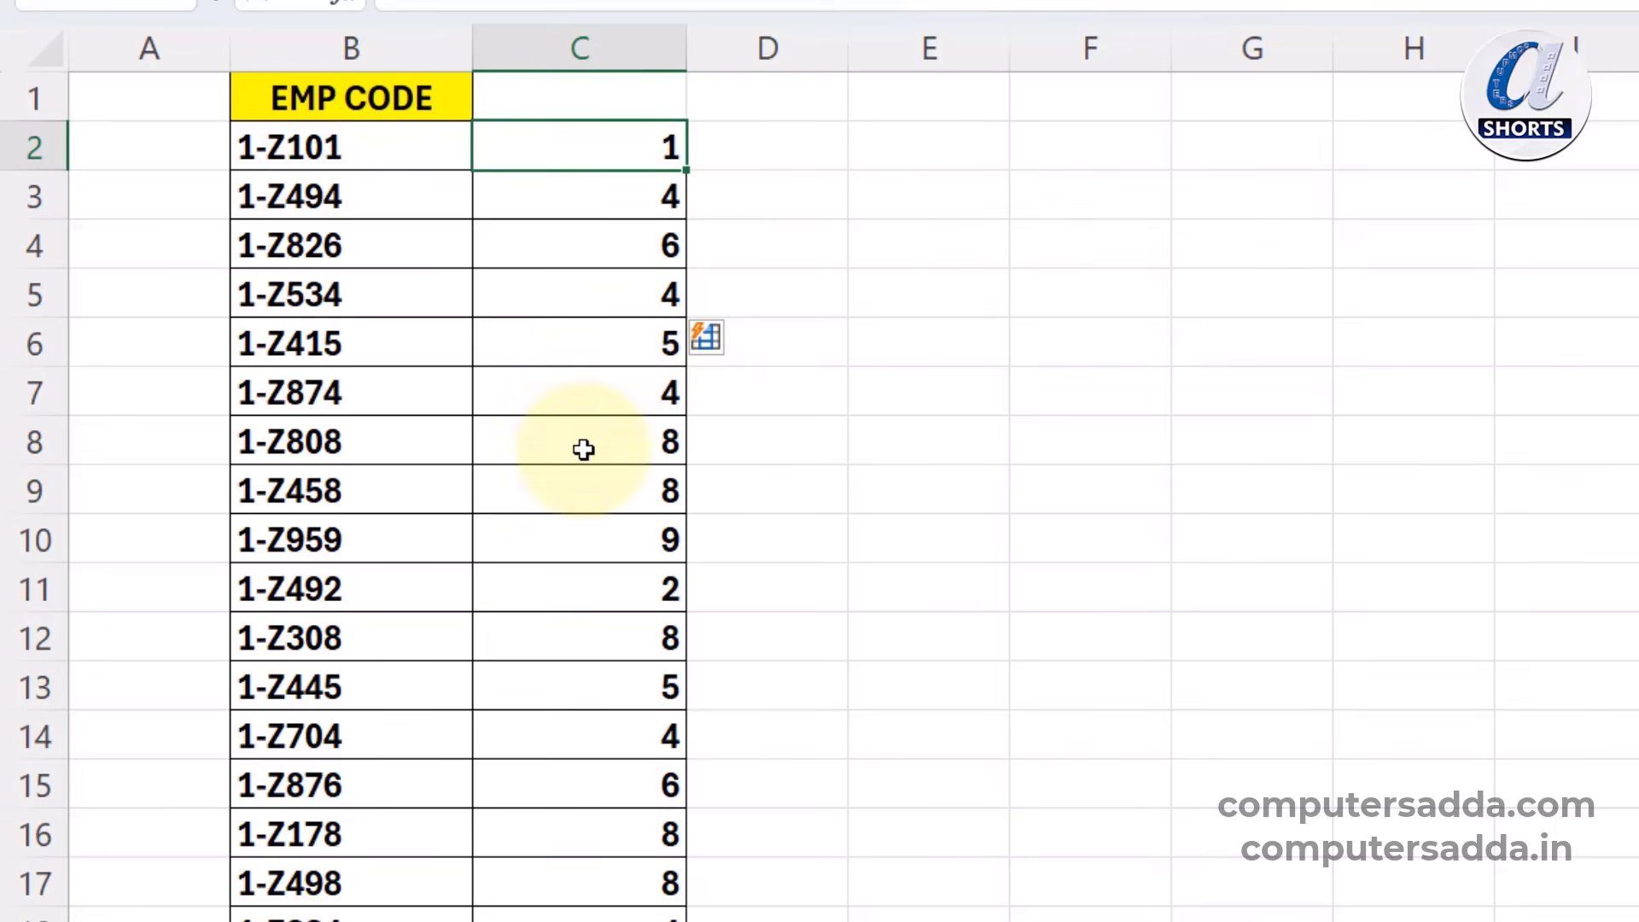
{"action": "left_click", "coordinate": [640, 193]}
{"action": "left_click", "coordinate": [624, 245]}
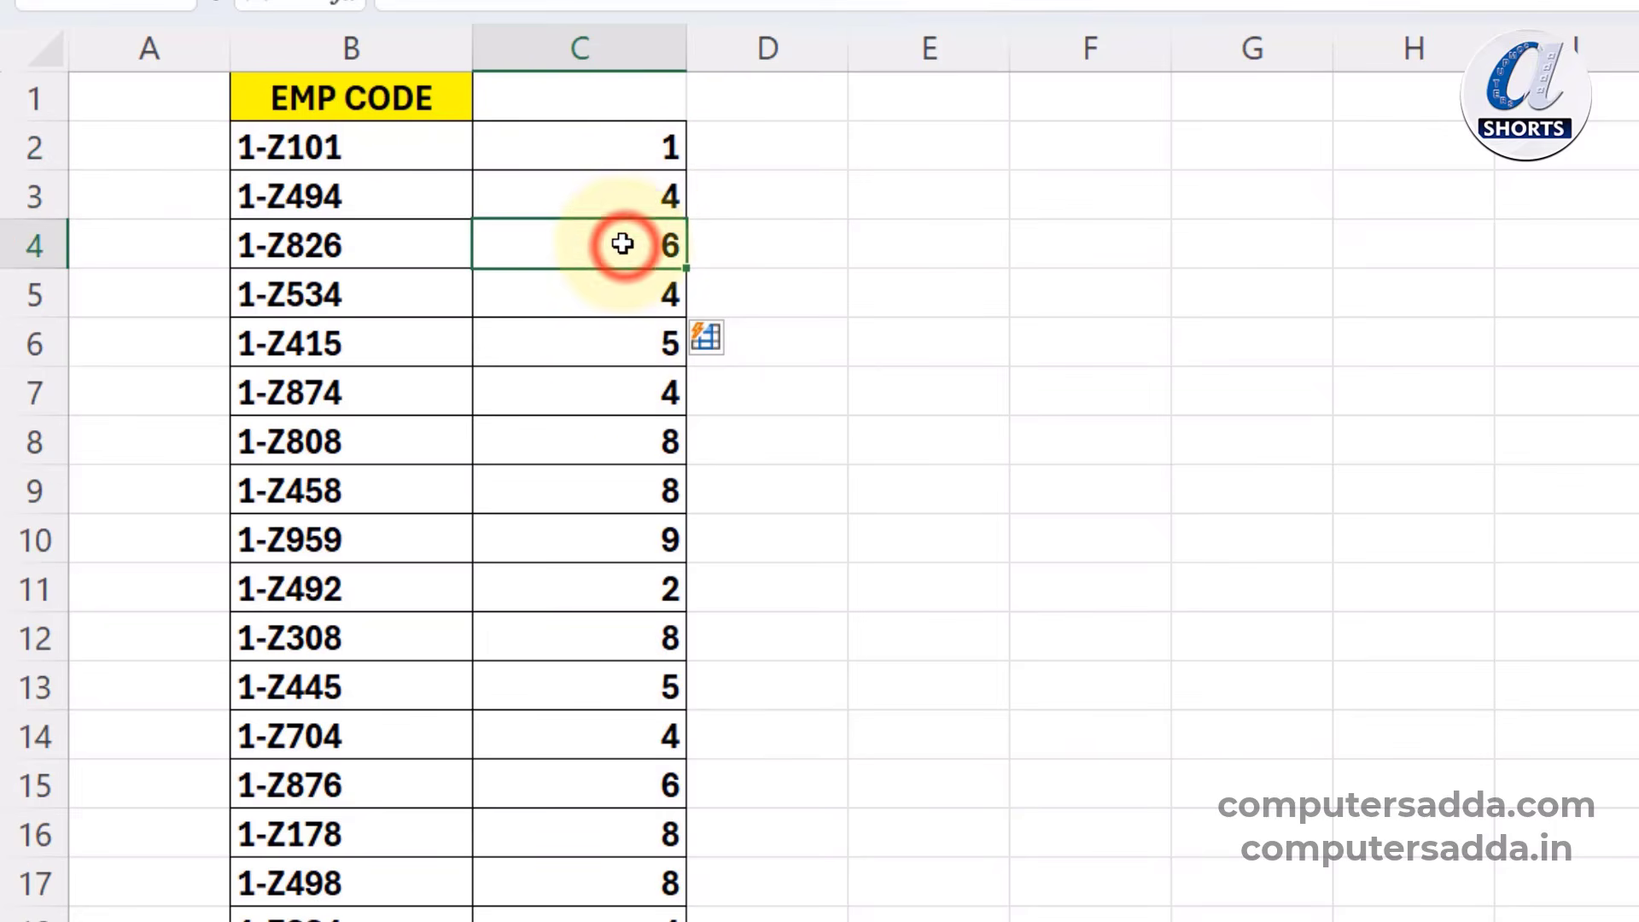